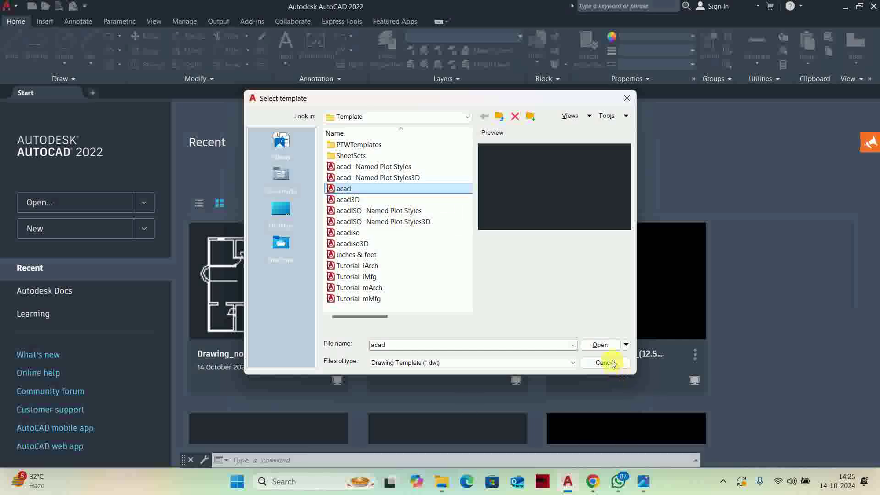
# Create a new drawing from the acad template.
pyautogui.click(604, 348)
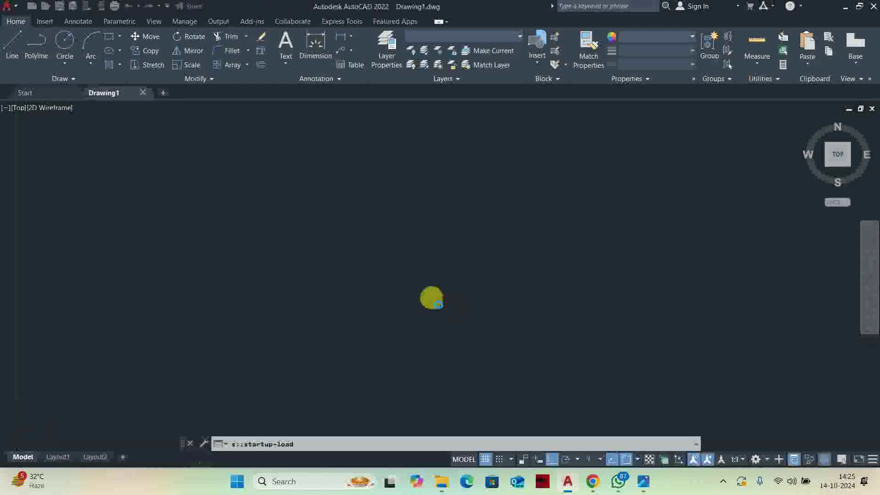
pyautogui.write('un')
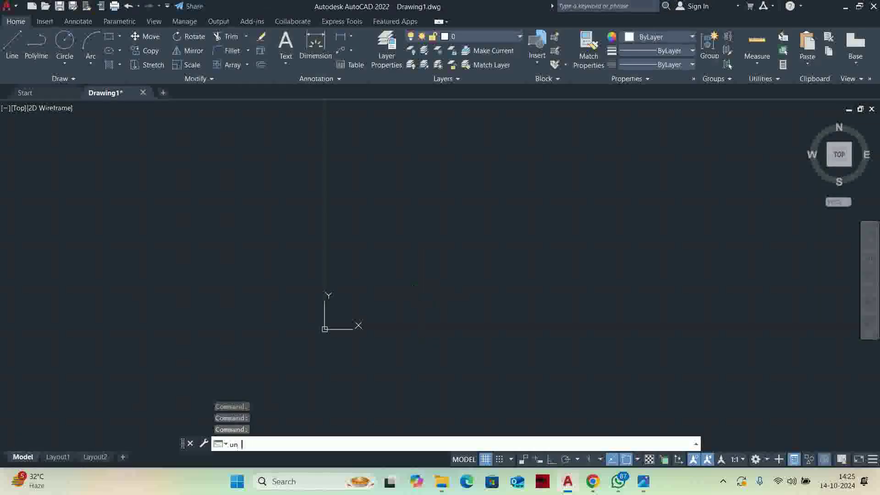
pyautogui.press('Return')
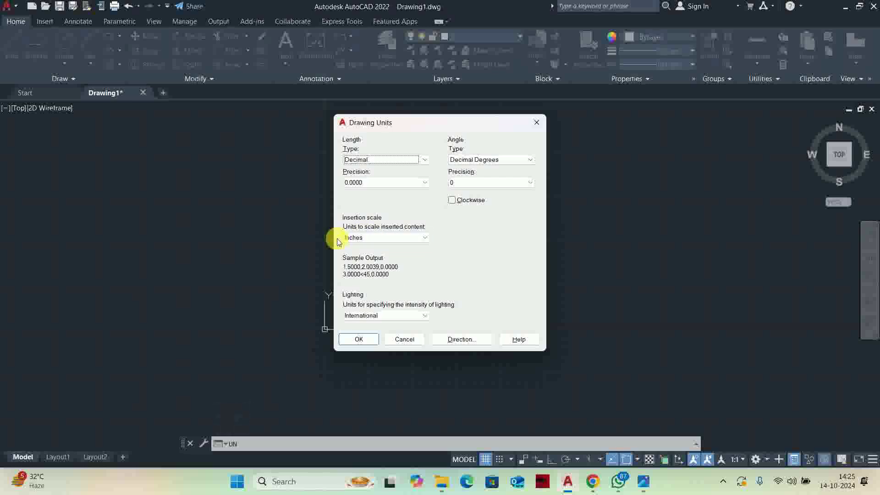
pyautogui.press('Escape')
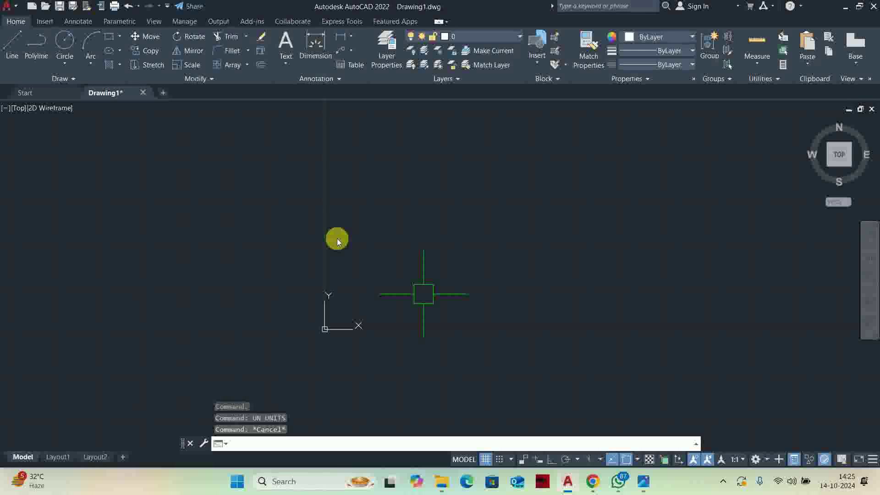
# Check the dimensions on the reference plan Civil WB 017.jpg in the image viewer, and stop showing AutoCAD's UCS icon at the origin.
pyautogui.click(644, 482)
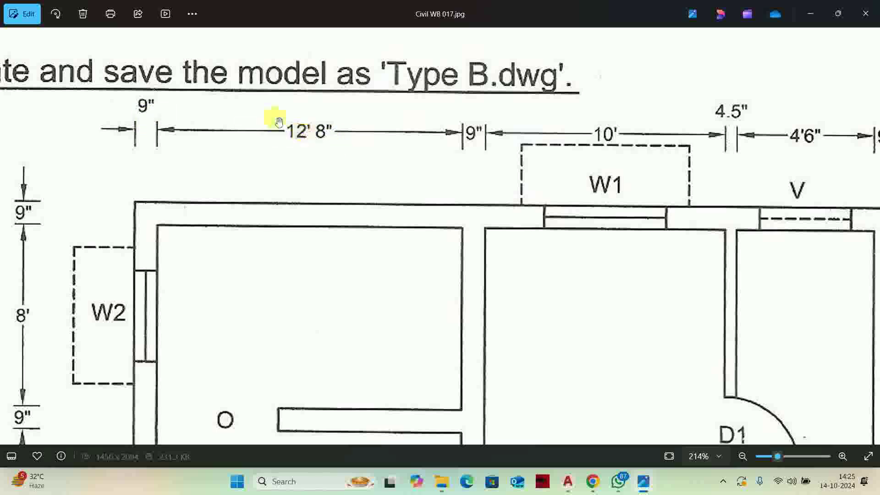
pyautogui.click(810, 13)
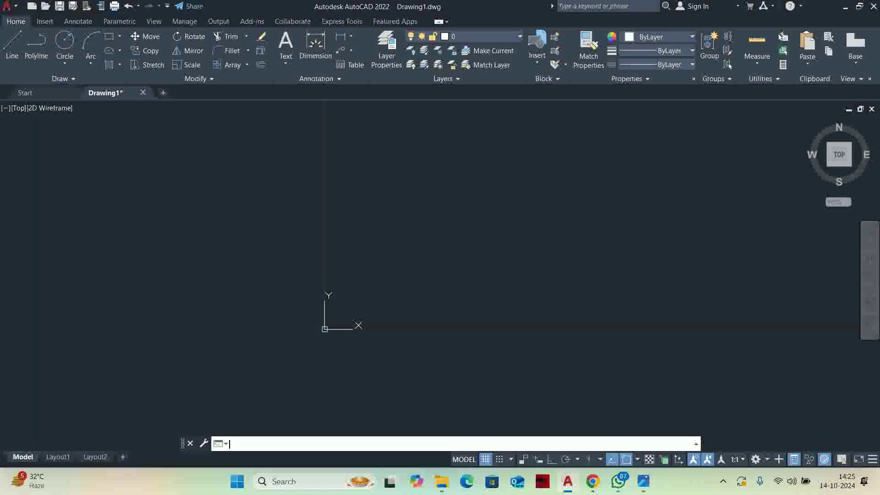
pyautogui.rightClick(360, 333)
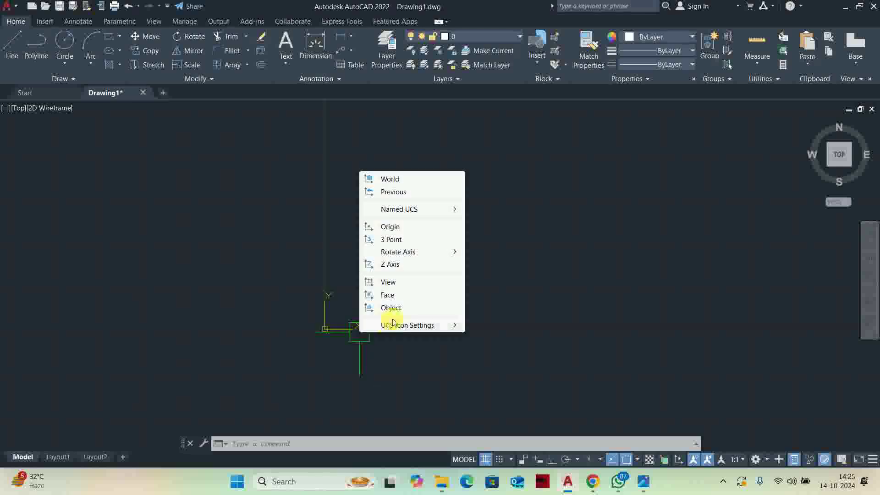
pyautogui.moveTo(393, 325)
pyautogui.click(476, 326)
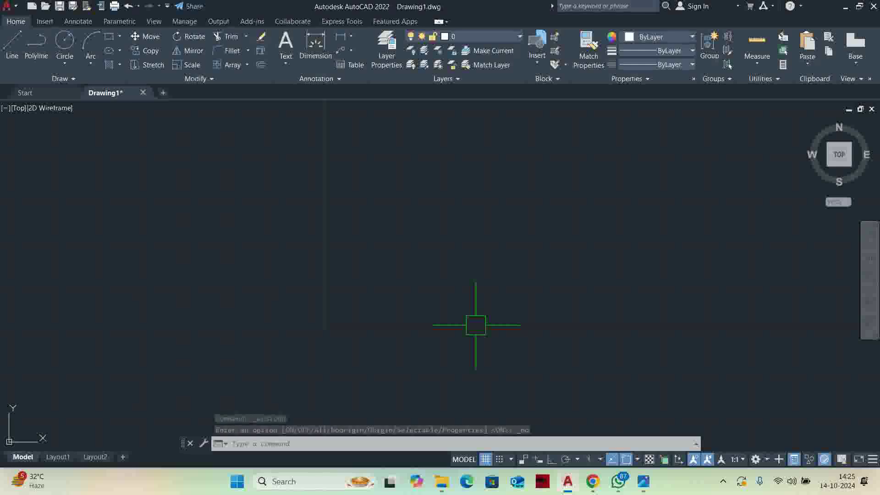
# Set the drawing units' length type to Engineering with a precision of 0'-0.00".
pyautogui.write('UN')
pyautogui.press('Return')
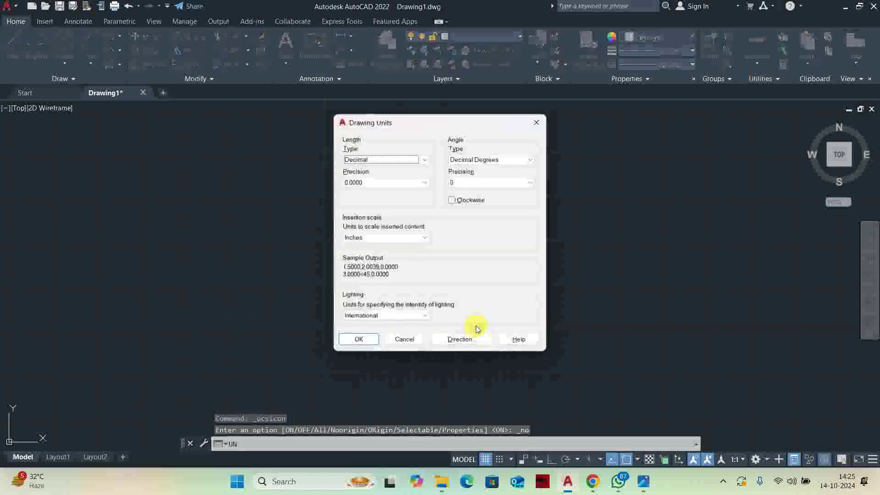
pyautogui.click(422, 161)
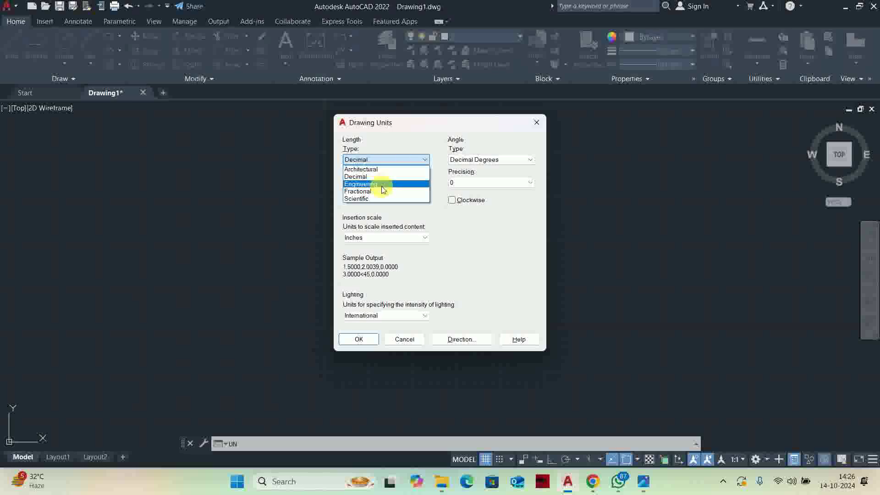
pyautogui.click(383, 170)
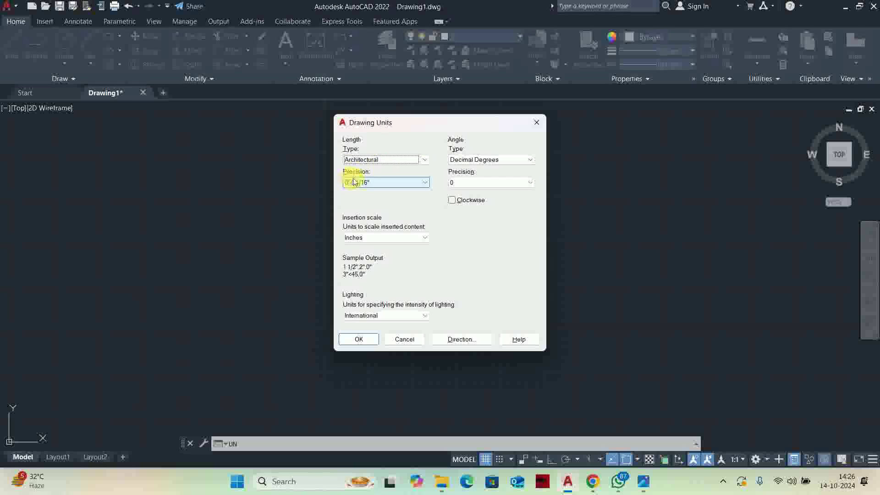
pyautogui.click(384, 160)
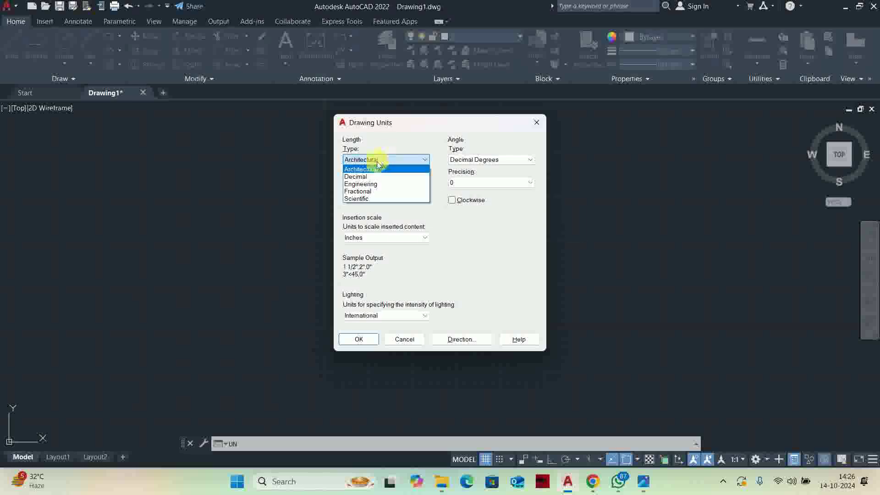
pyautogui.click(362, 184)
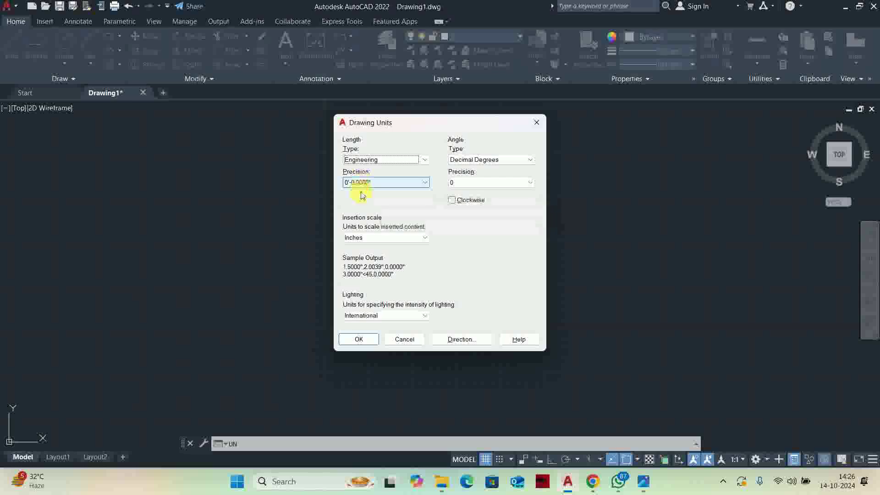
pyautogui.click(362, 182)
pyautogui.click(363, 208)
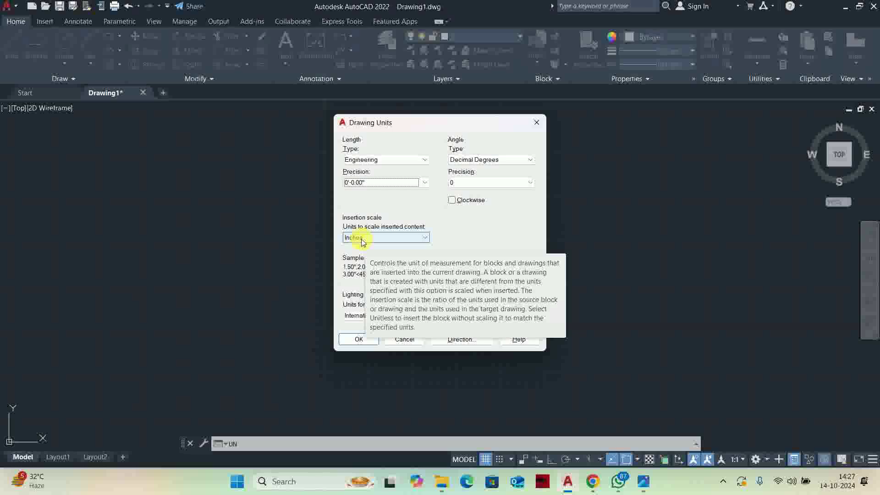
pyautogui.click(356, 339)
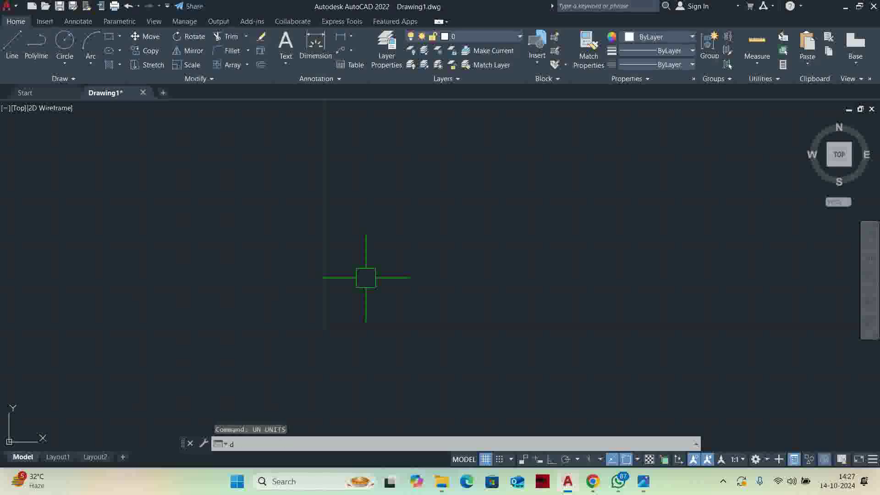
# Modify the Standard dimension style's primary units to Engineering format with 0'-0.00" precision and suppressed trailing zeros.
pyautogui.write('d')
pyautogui.press('Return')
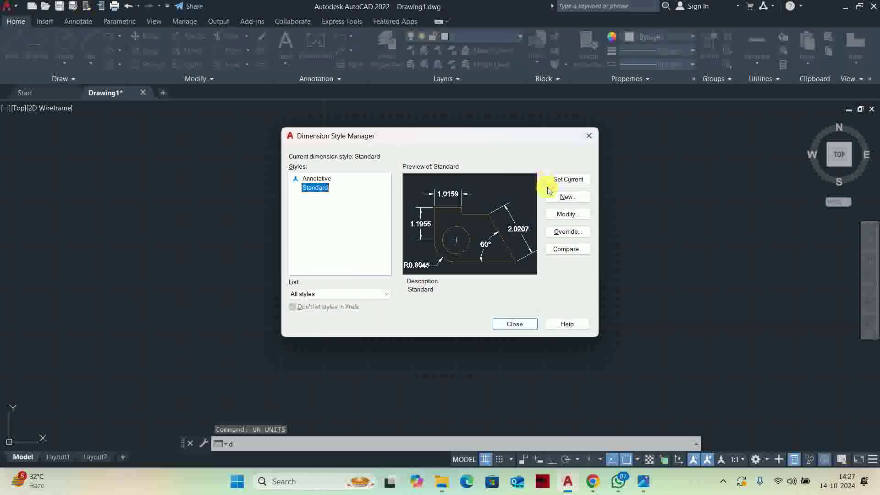
pyautogui.click(551, 211)
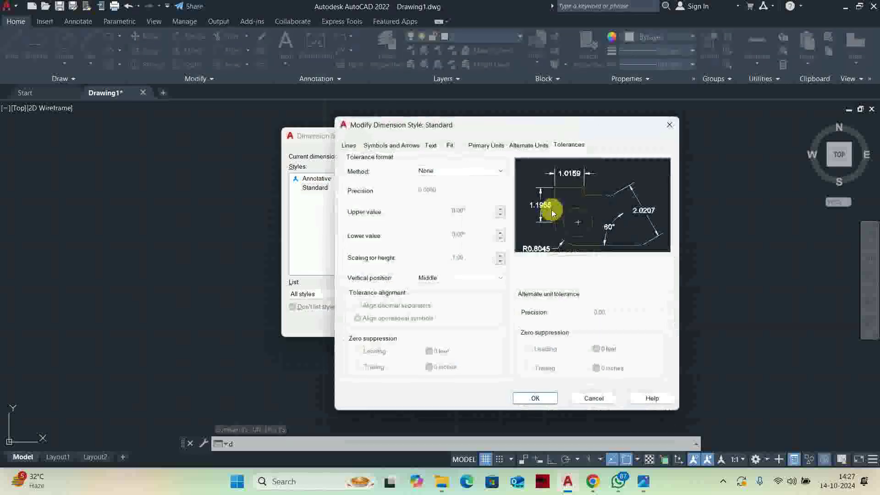
pyautogui.click(487, 146)
pyautogui.click(430, 169)
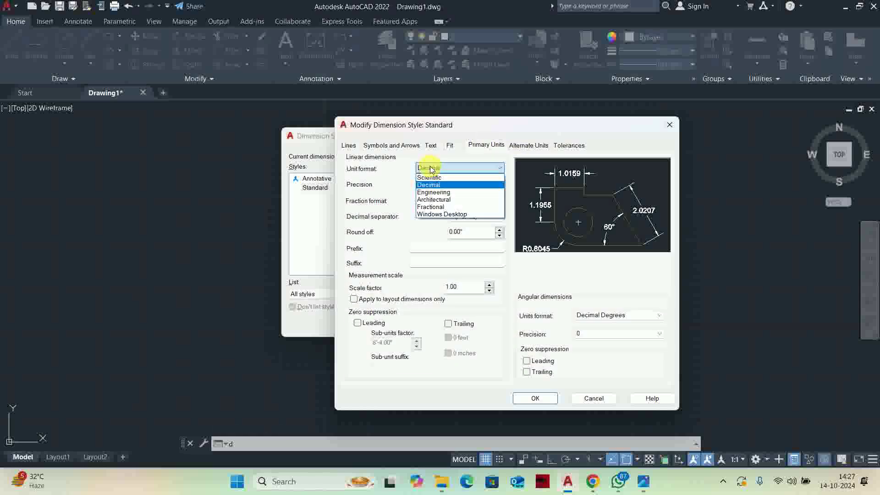
pyautogui.click(433, 192)
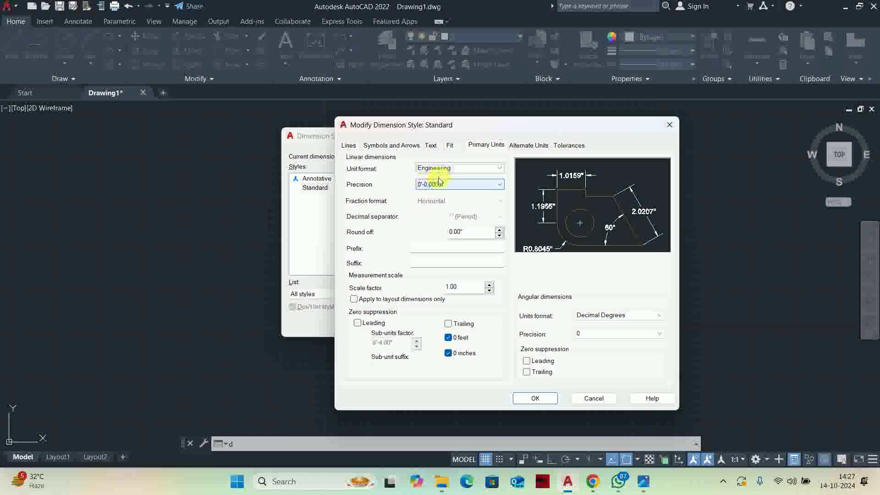
pyautogui.click(439, 184)
pyautogui.click(429, 209)
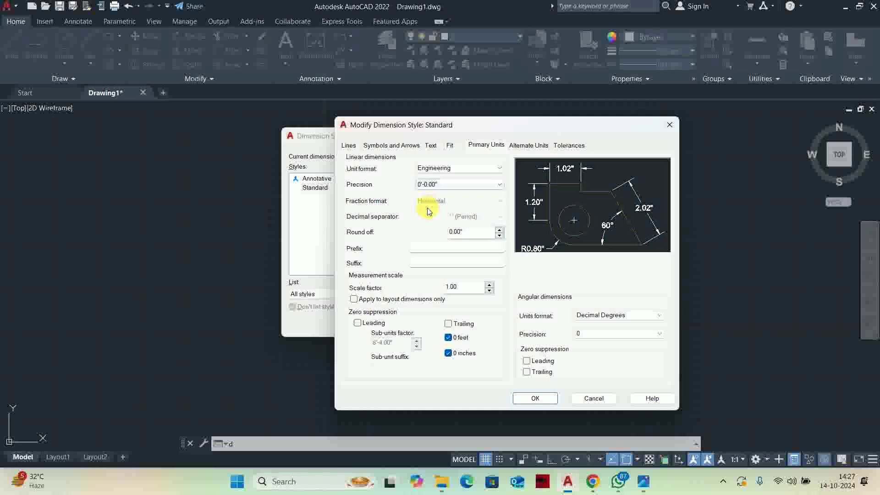
pyautogui.click(450, 324)
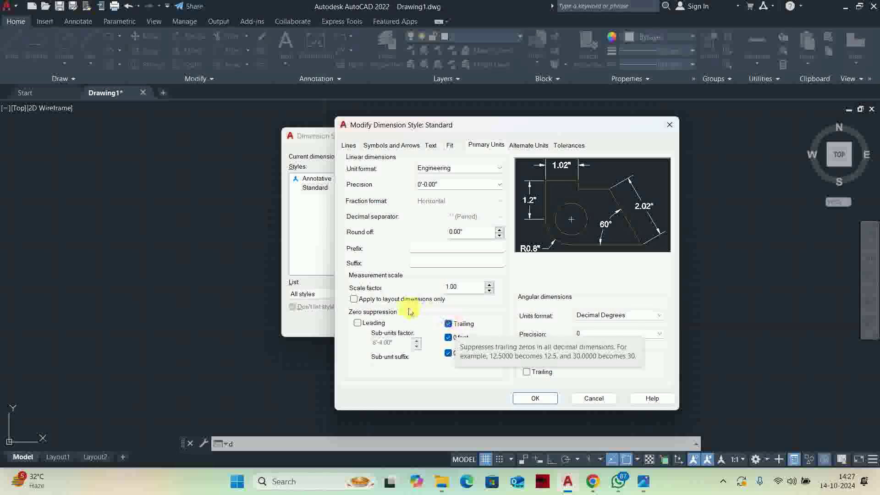
# Set the dimension style's text height and arrow size to 6" and its arrowheads to Architectural tick.
pyautogui.click(430, 145)
pyautogui.doubleClick(472, 225)
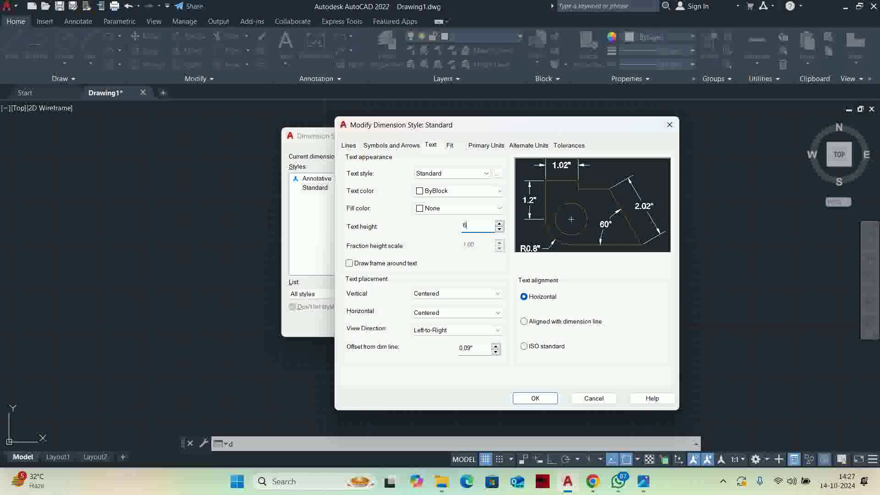
pyautogui.click(371, 145)
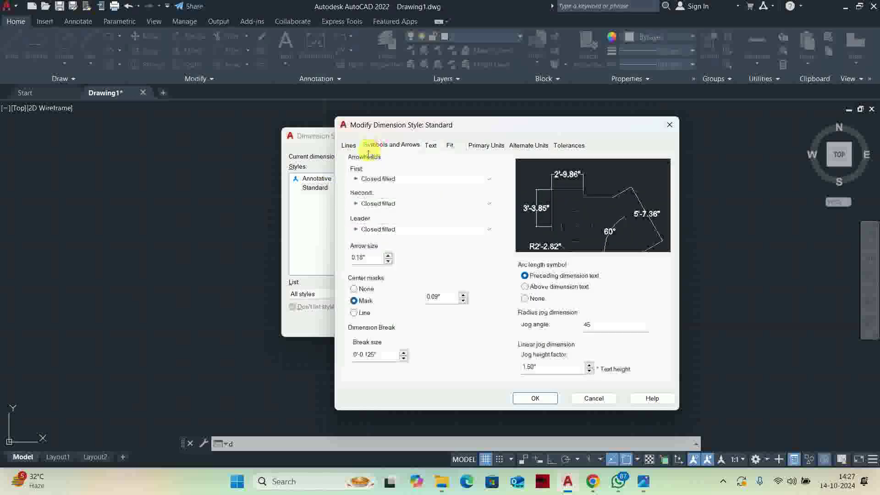
pyautogui.doubleClick(367, 258)
pyautogui.write('6')
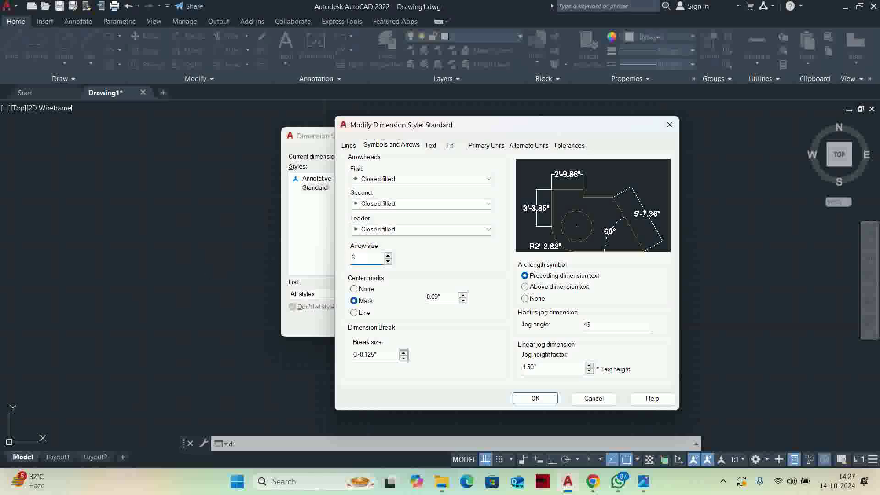
pyautogui.click(374, 178)
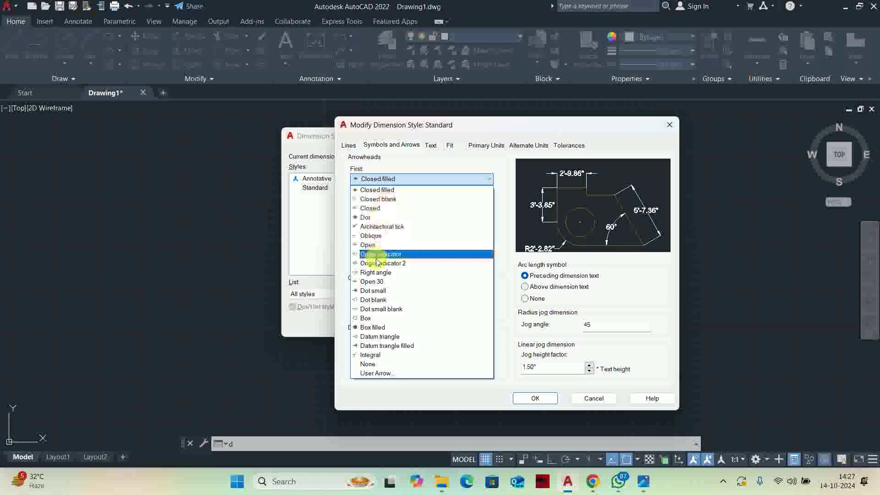
pyautogui.click(379, 226)
# Set the extension lines to extend 3" beyond dimension lines, with a 3" origin offset and a fixed length of 3".
pyautogui.click(349, 145)
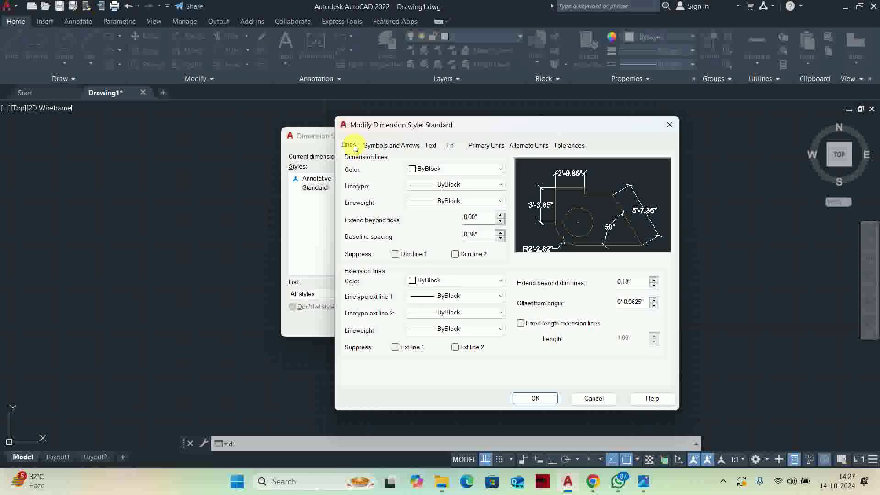
pyautogui.doubleClick(630, 282)
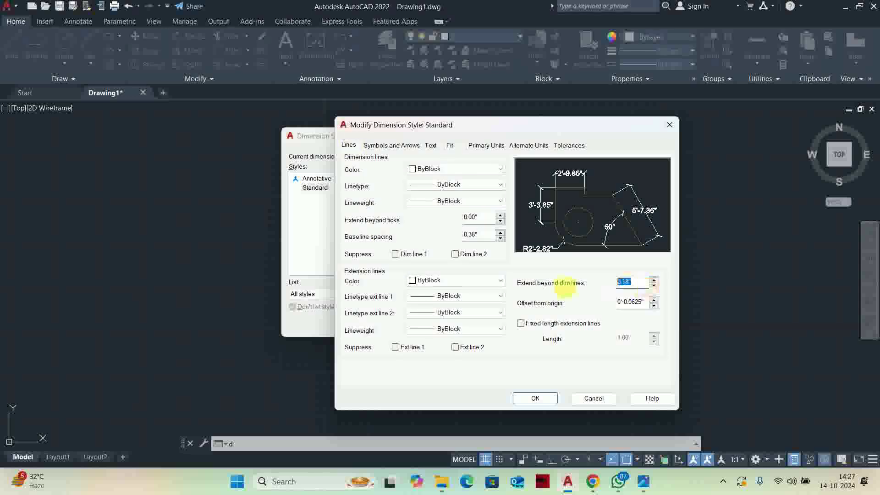
pyautogui.write('3')
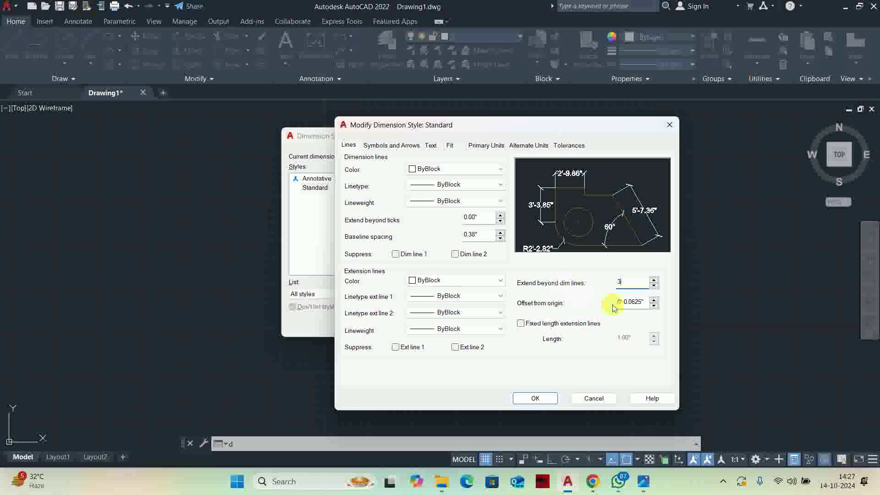
pyautogui.doubleClick(632, 302)
pyautogui.write('3')
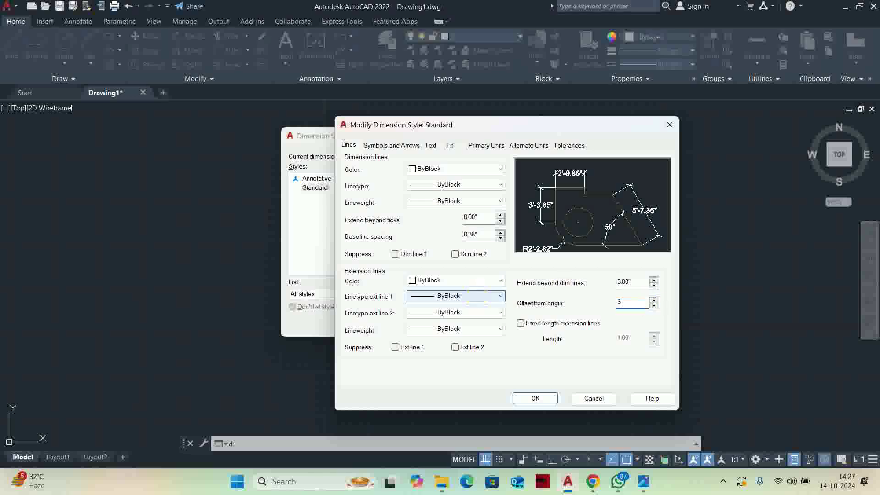
pyautogui.click(539, 326)
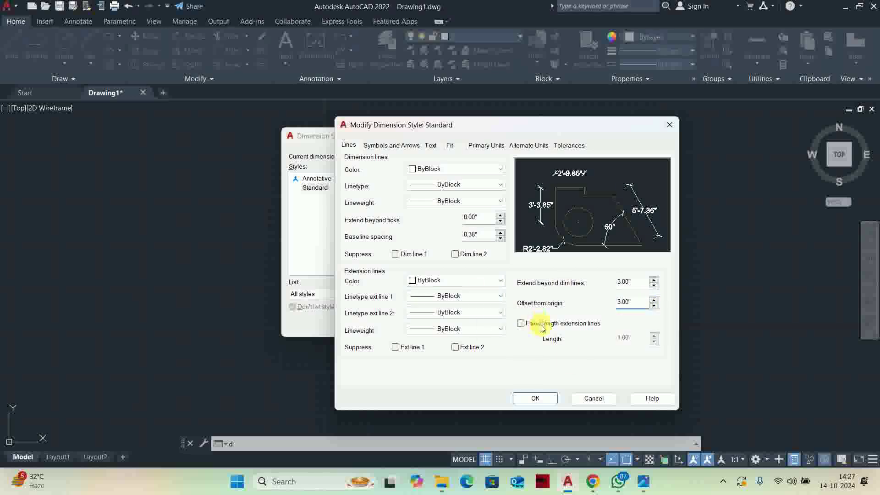
pyautogui.doubleClick(640, 338)
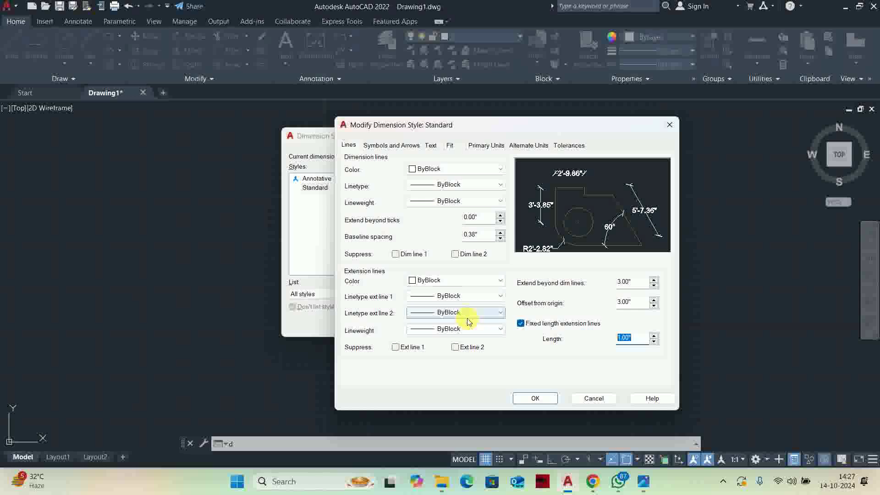
pyautogui.write('3')
pyautogui.click(534, 398)
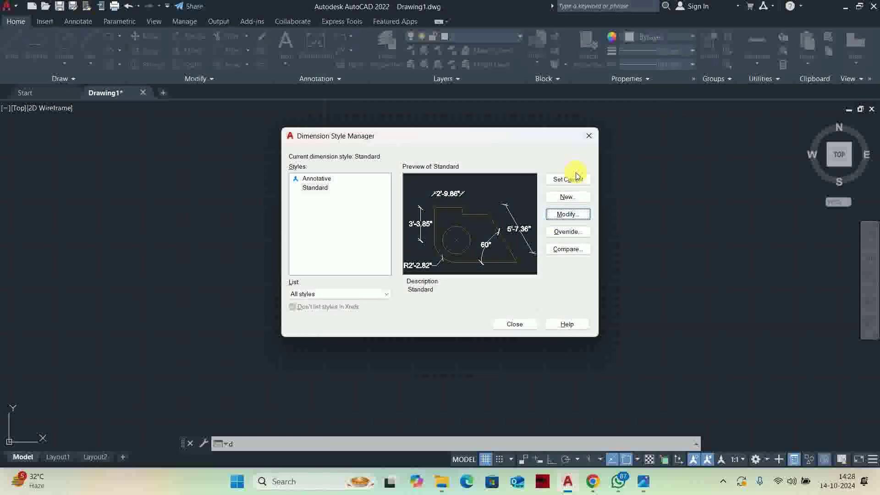
# Make the modified Standard dimension style current and close the Dimension Style Manager.
pyautogui.click(578, 180)
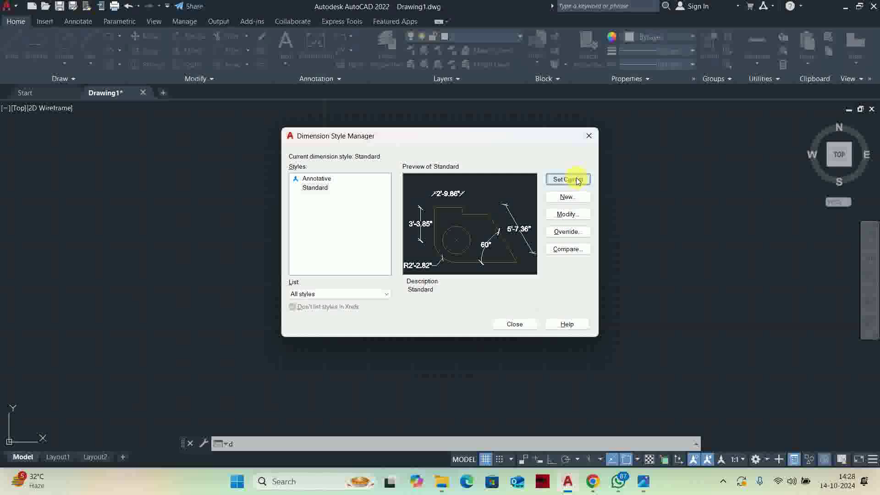
pyautogui.click(515, 324)
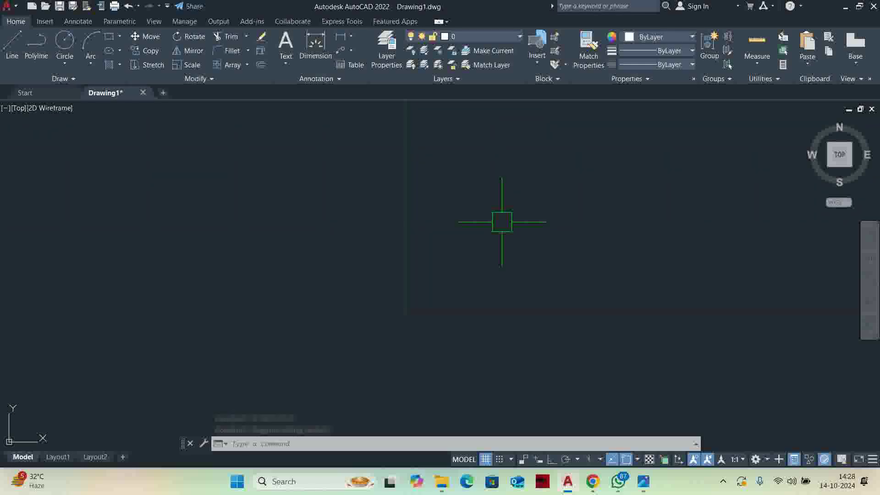
# Check the floor plan in the reference image, then return to AutoCAD and draw a horizontal construction line near the origin.
pyautogui.click(643, 483)
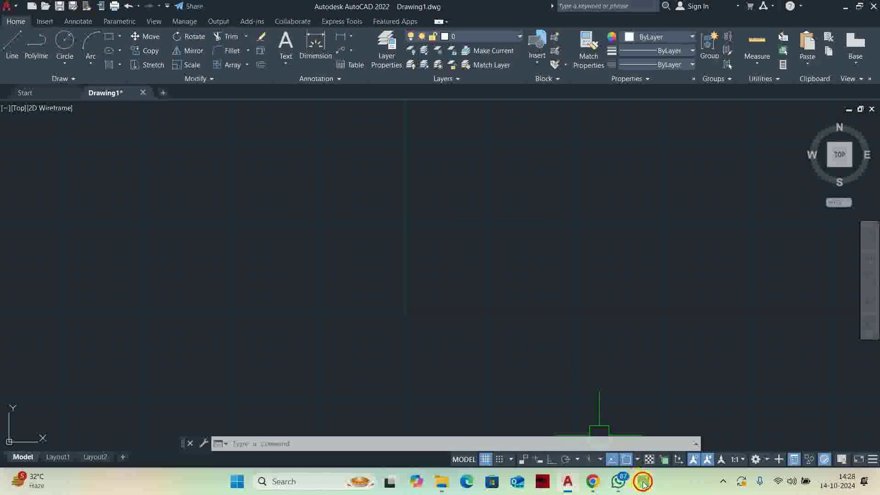
pyautogui.scroll(-5, 471, 236)
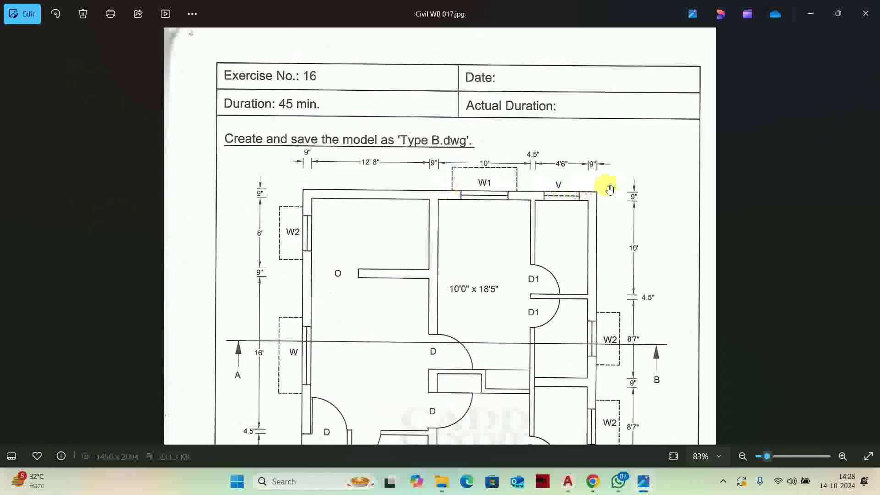
pyautogui.scroll(-3, 303, 161)
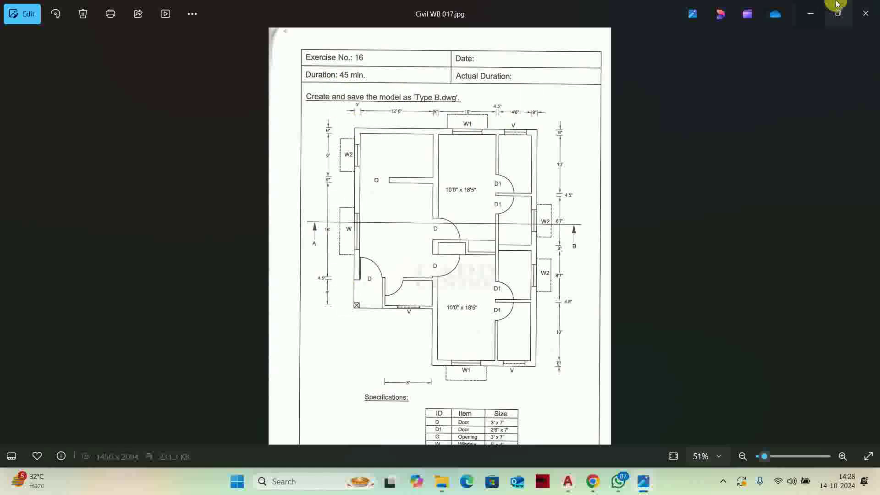
pyautogui.click(811, 14)
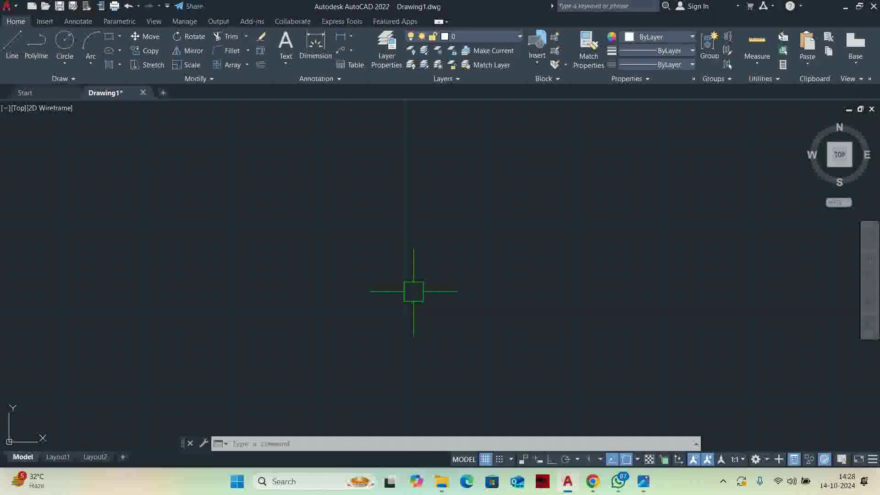
pyautogui.write('xl')
pyautogui.press('Return')
pyautogui.write('h')
pyautogui.press('Return')
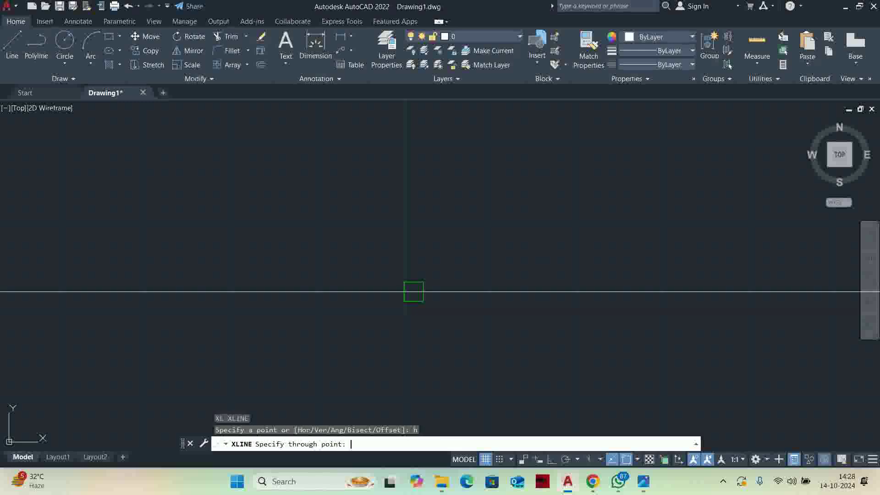
pyautogui.click(411, 312)
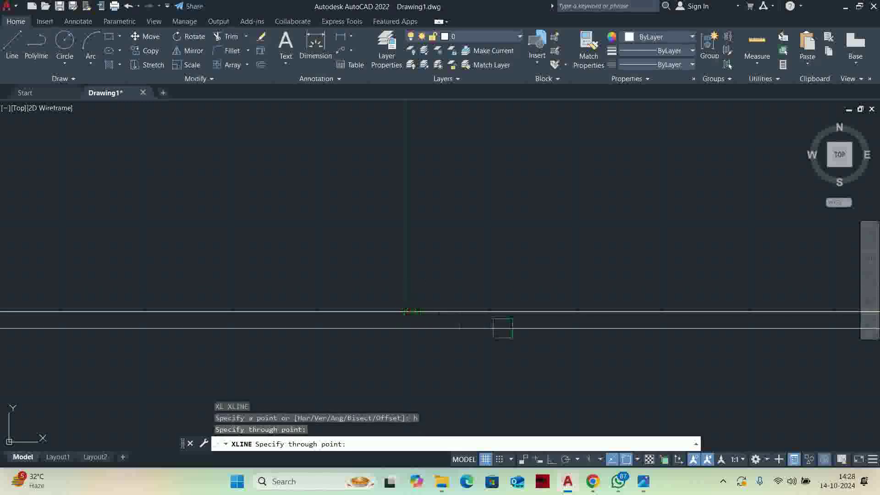
pyautogui.press('Return')
# Draw a vertical construction line crossing the horizontal construction line near the origin.
pyautogui.press('Return')
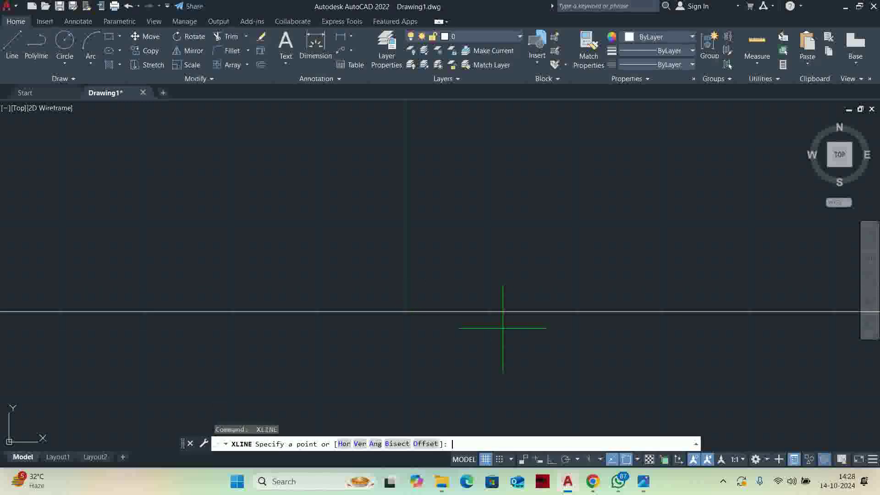
pyautogui.write('v')
pyautogui.press('Return')
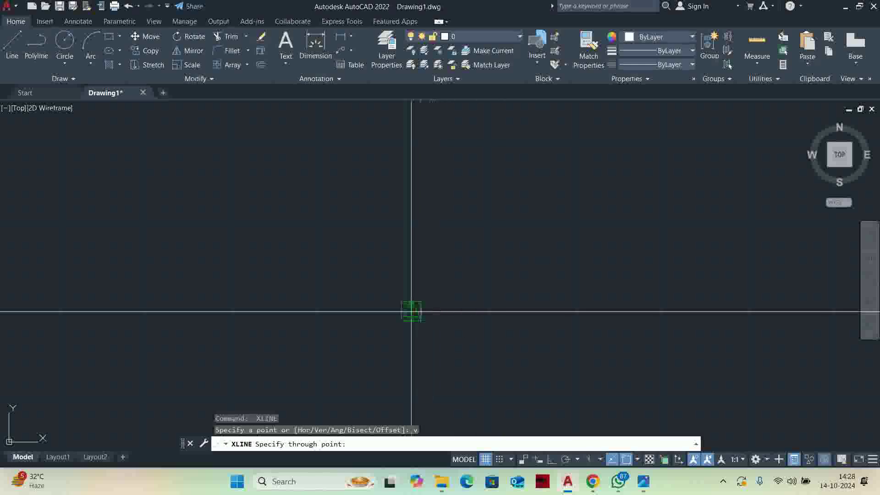
pyautogui.click(410, 312)
pyautogui.press('Return')
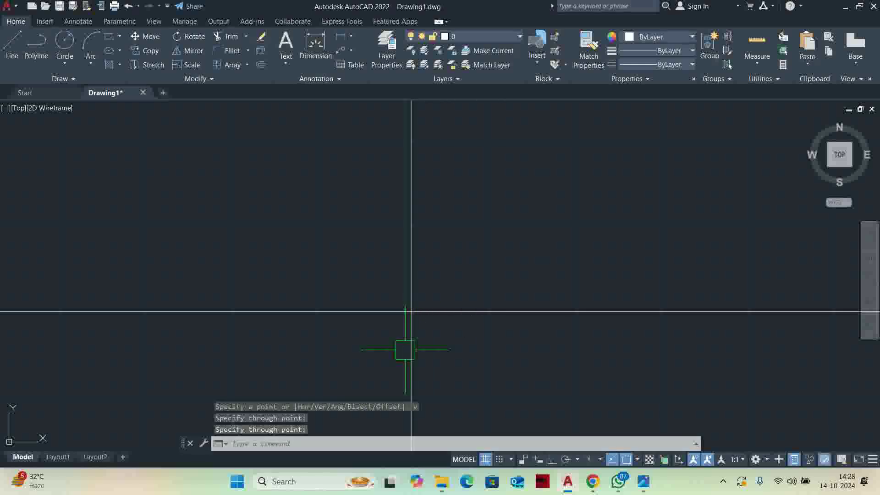
# After checking the plan image, trim the construction lines' leftward and upward parts to form the plan's upper-left outer corner.
pyautogui.moveTo(427, 314); pyautogui.dragTo(429, 247, button='middle')
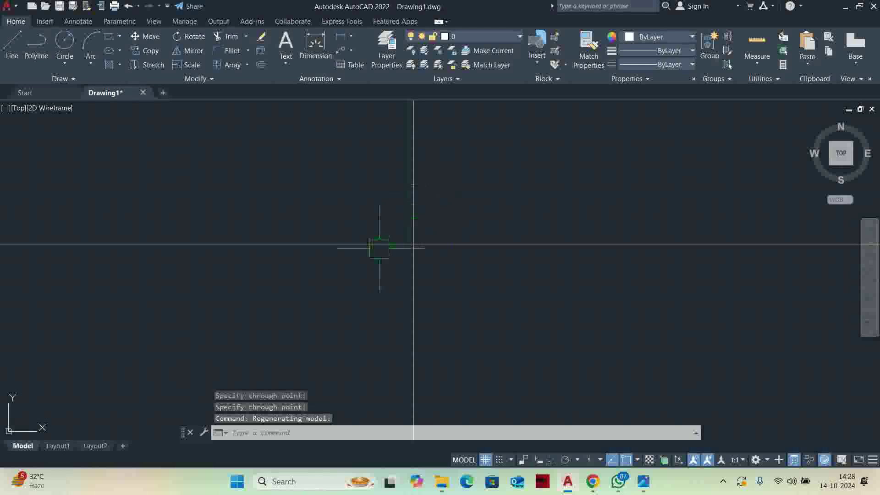
pyautogui.click(642, 482)
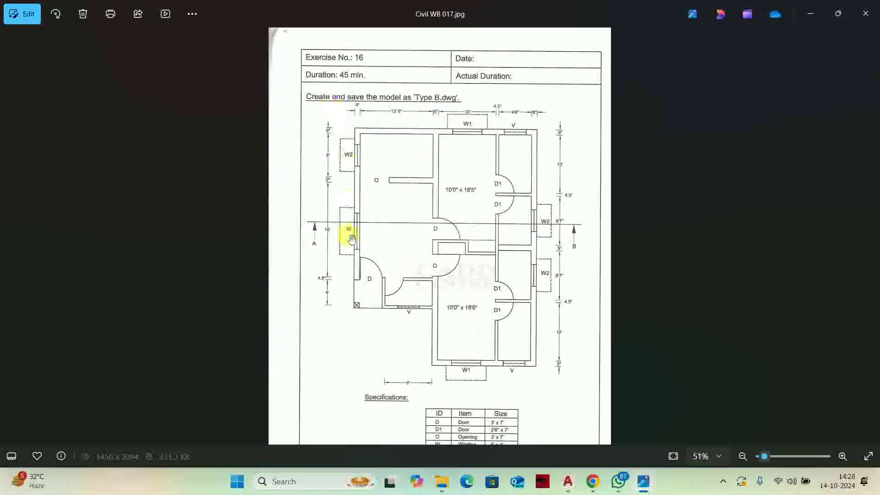
pyautogui.click(814, 14)
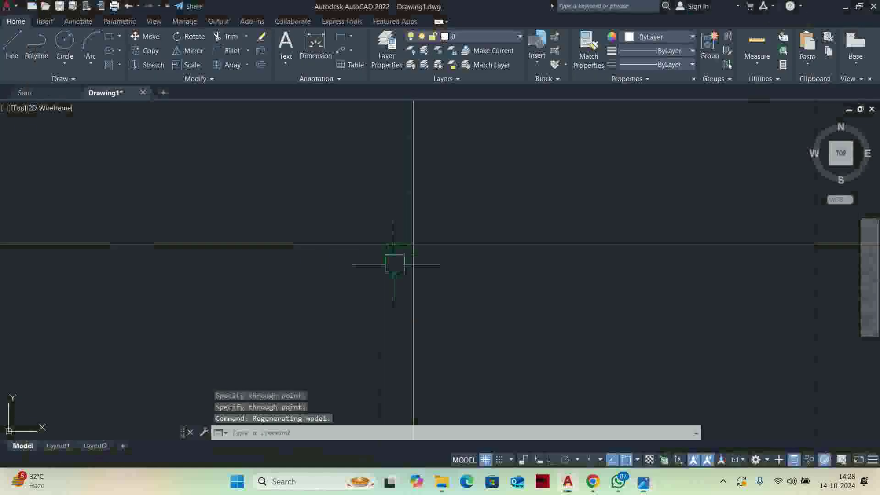
pyautogui.write('tr')
pyautogui.press('Return')
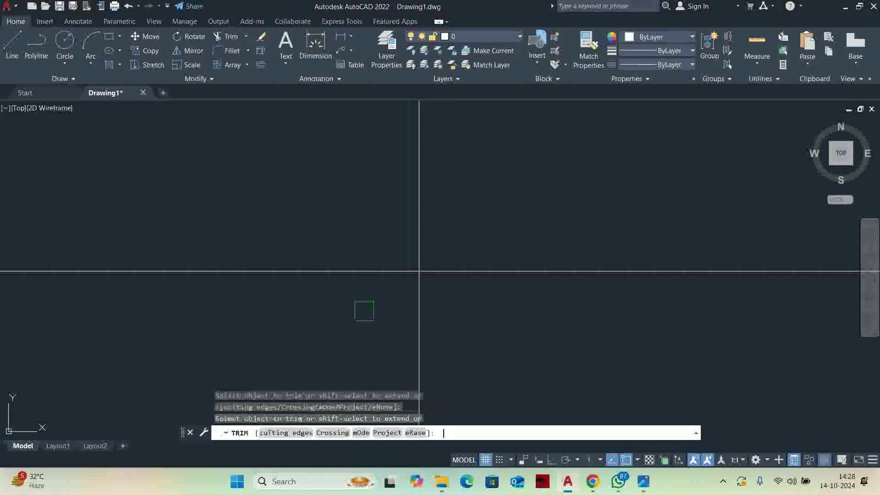
pyautogui.click(265, 330)
pyautogui.click(524, 198)
pyautogui.press('Return')
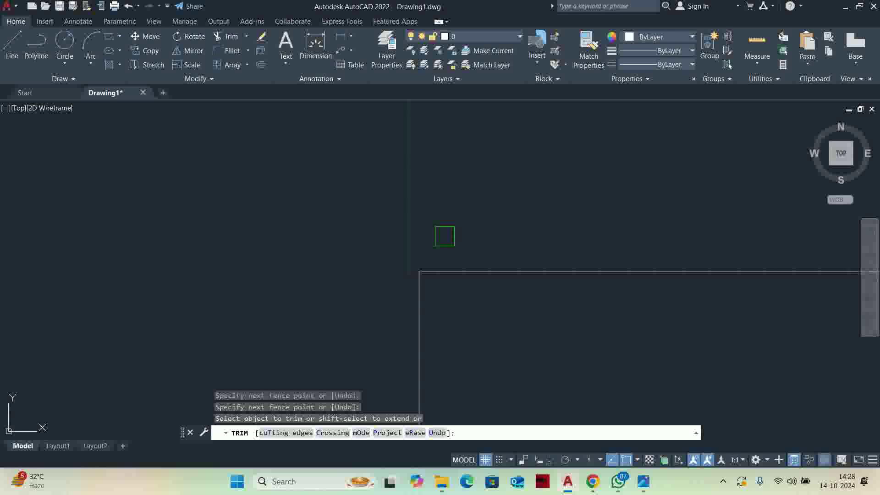
pyautogui.press('Escape')
pyautogui.press('Escape')
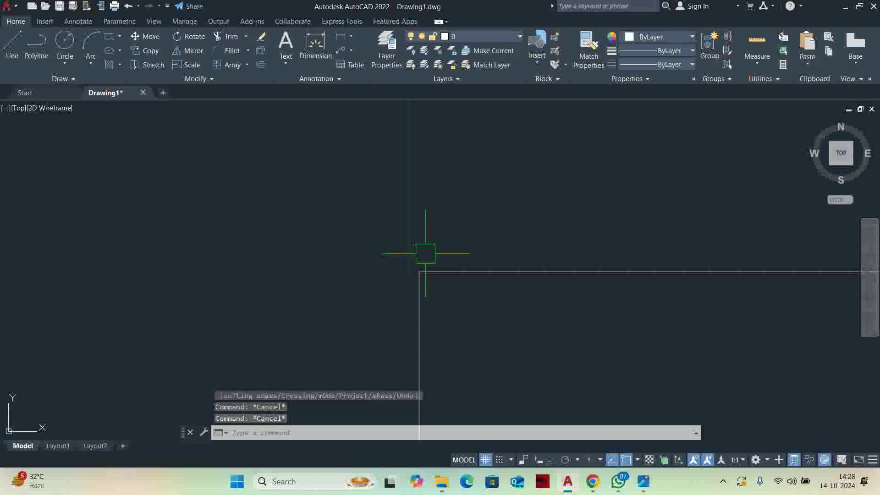
# Look up the wall thickness in the reference image and offset the upper horizontal line 9" downward.
pyautogui.click(643, 482)
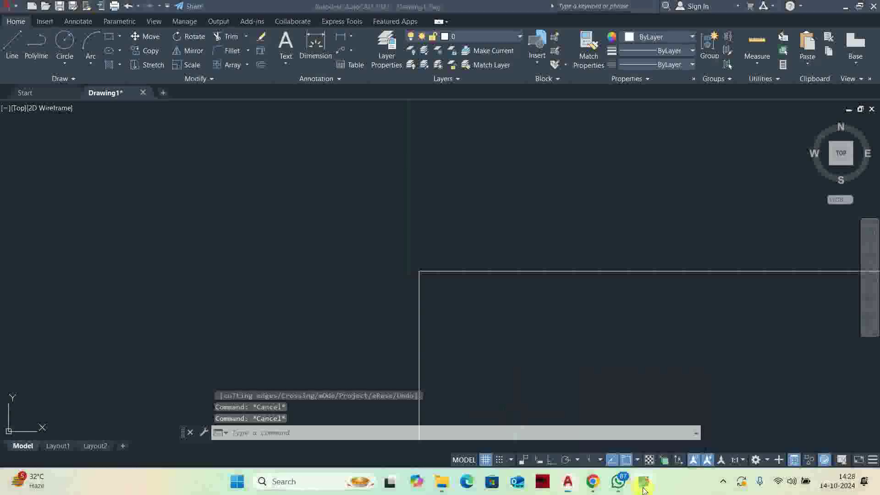
pyautogui.scroll(5, 379, 128)
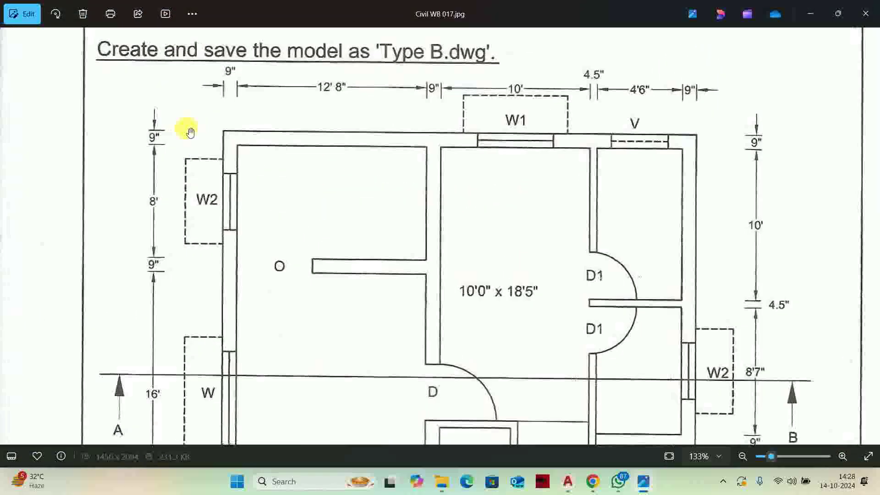
pyautogui.click(811, 14)
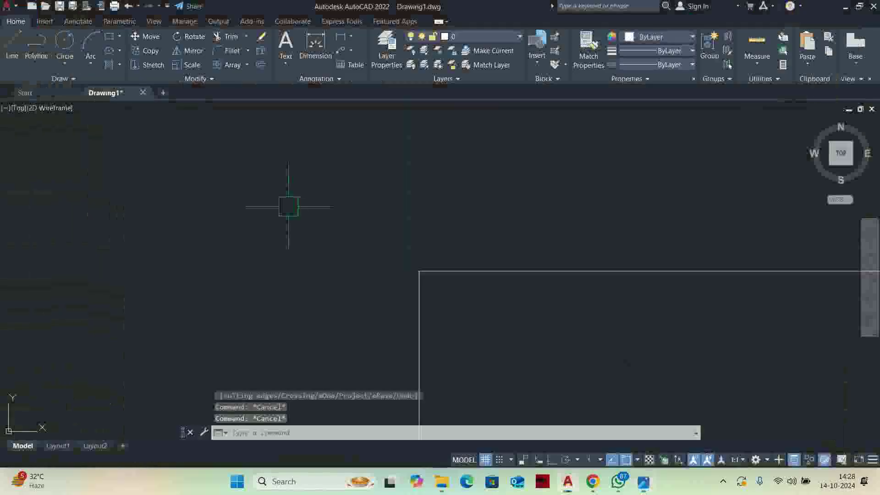
pyautogui.write('o')
pyautogui.press('Return')
pyautogui.write('9')
pyautogui.press('Return')
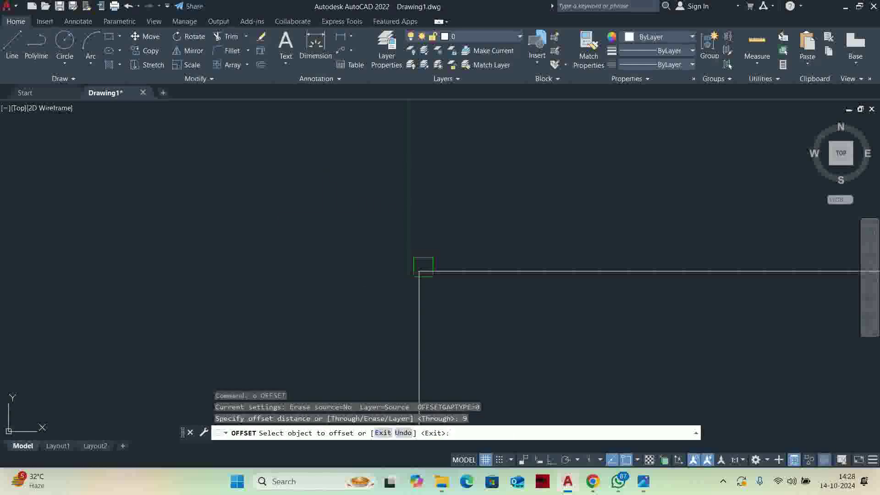
pyautogui.click(439, 270)
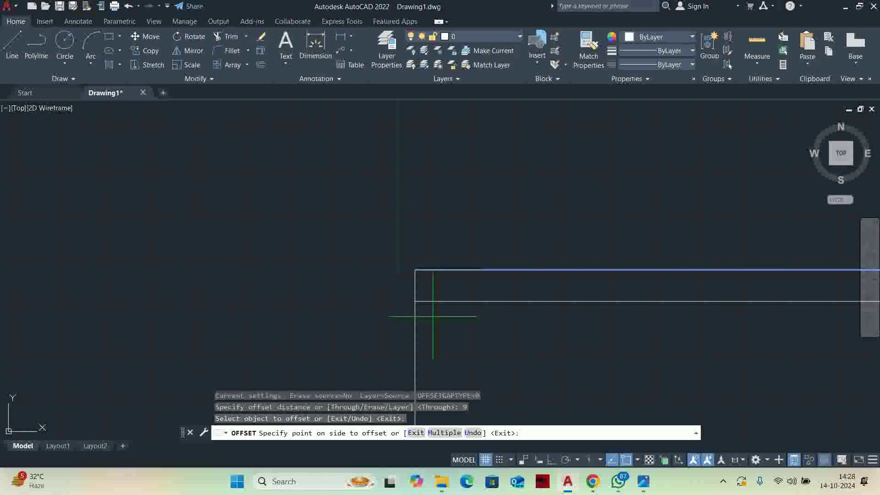
pyautogui.click(436, 311)
# End the offset and delete the offset wall line.
pyautogui.moveTo(426, 322)
pyautogui.mouseDown(button='middle')
pyautogui.moveTo(381, 275)
pyautogui.moveTo(252, 199)
pyautogui.moveTo(281, 278)
pyautogui.moveTo(328, 334)
pyautogui.mouseUp(button='middle')
pyautogui.press('Escape')
pyautogui.click(285, 179)
pyautogui.press('Delete')
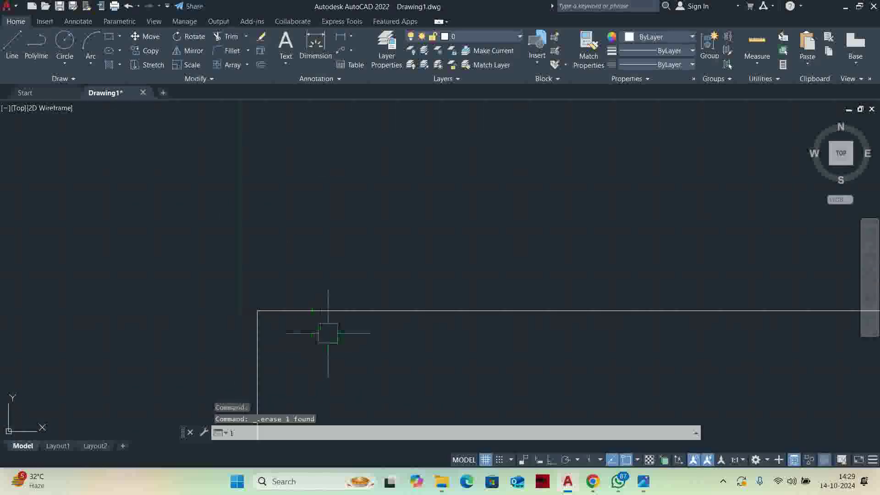
# Turn on Ortho mode and draw a 6" horizontal line above the plan's corner as a dimension test.
pyautogui.write('l')
pyautogui.press('Return')
pyautogui.moveTo(277, 220); pyautogui.dragTo(296, 301, button='middle')
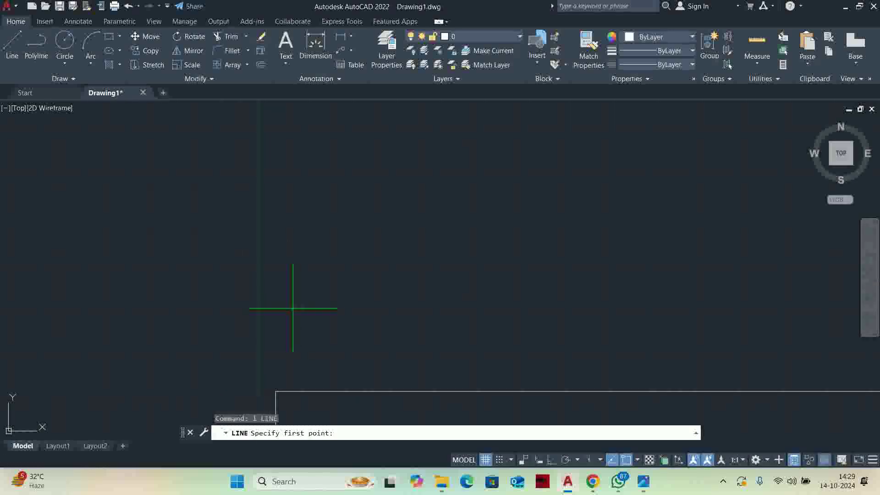
pyautogui.click(267, 278)
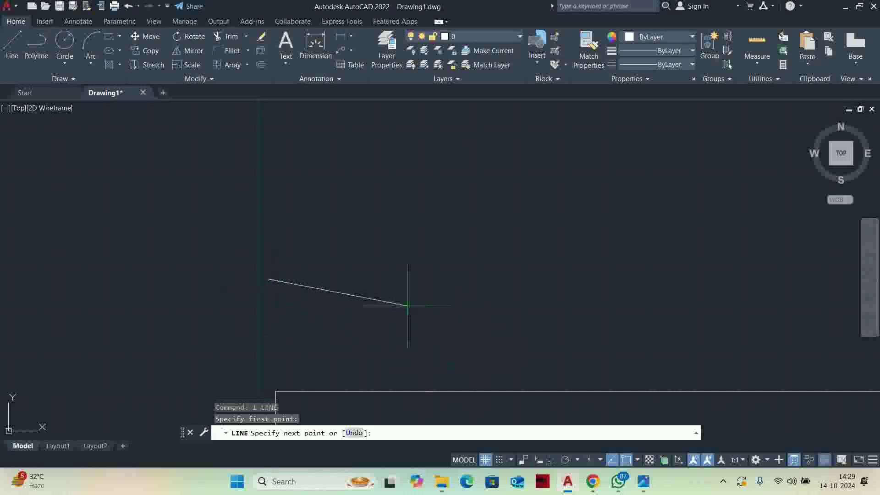
pyautogui.click(552, 461)
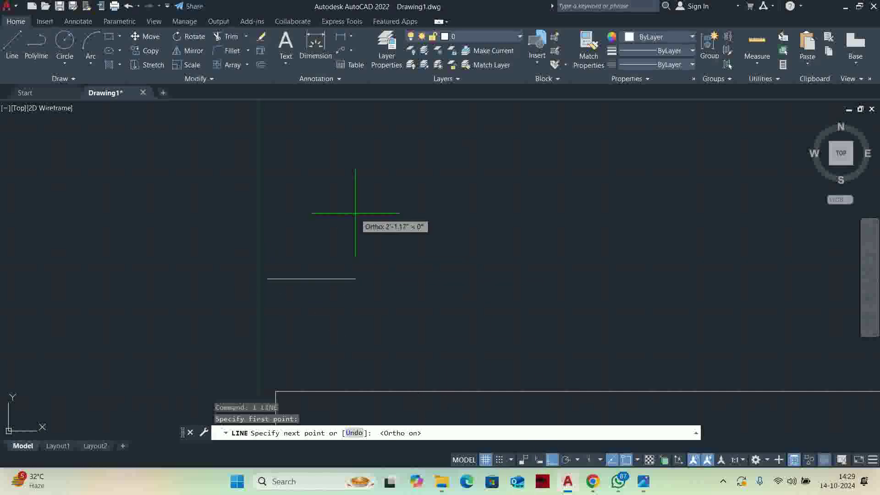
pyautogui.write('6')
pyautogui.press('Return')
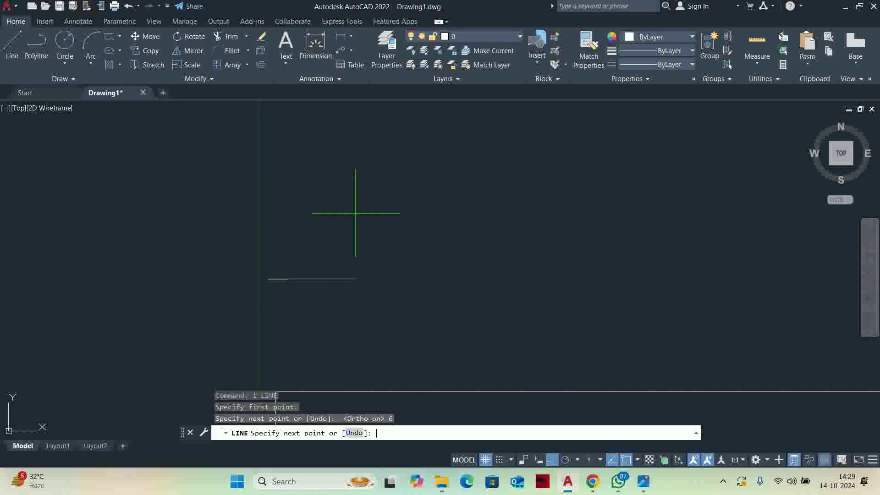
pyautogui.press('Escape')
pyautogui.press('Escape')
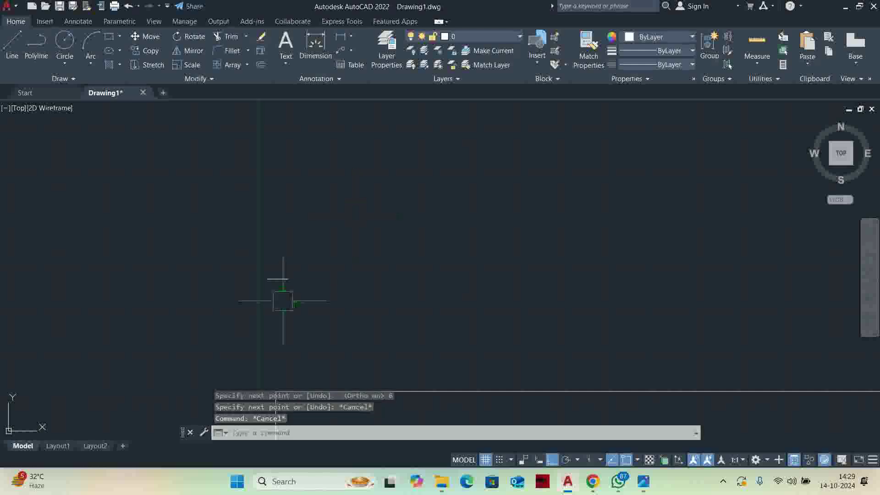
# Add a linear dimension above the 6" test line by selecting the line as the object.
pyautogui.write('dli')
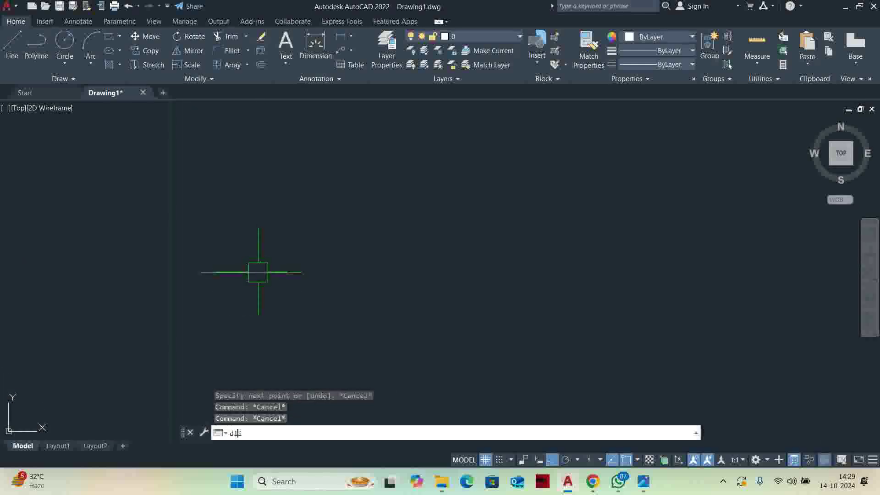
pyautogui.press('Return')
pyautogui.press('Return')
pyautogui.click(244, 273)
pyautogui.click(229, 195)
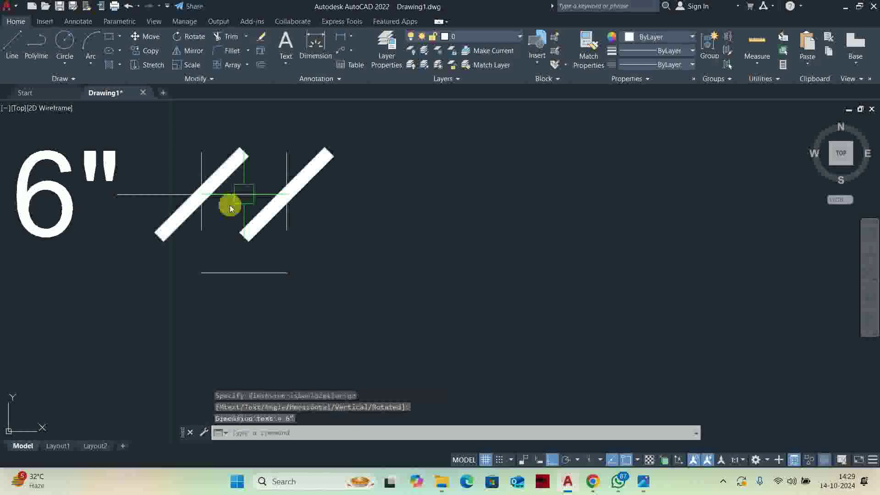
pyautogui.press('Escape')
pyautogui.press('Escape')
# Draw a second horizontal test line, 15" long, above the dimensioned 6" line.
pyautogui.scroll(-2, 126, 192)
pyautogui.moveTo(126, 193); pyautogui.dragTo(174, 225, button='middle')
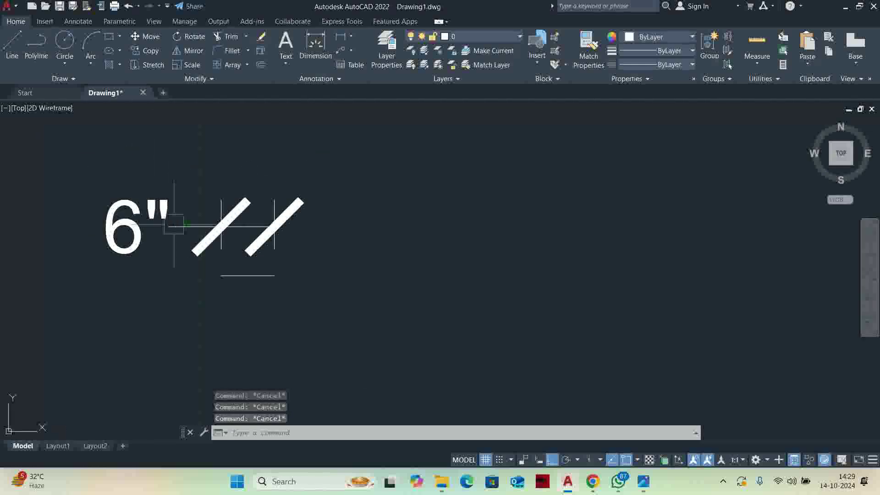
pyautogui.write('l')
pyautogui.press('Return')
pyautogui.moveTo(183, 165); pyautogui.dragTo(198, 317, button='middle')
pyautogui.scroll(-2, 199, 316)
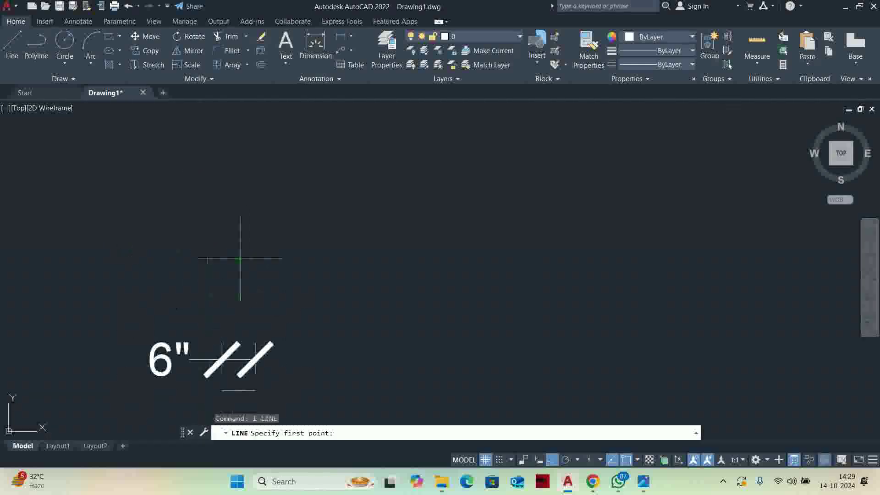
pyautogui.click(224, 269)
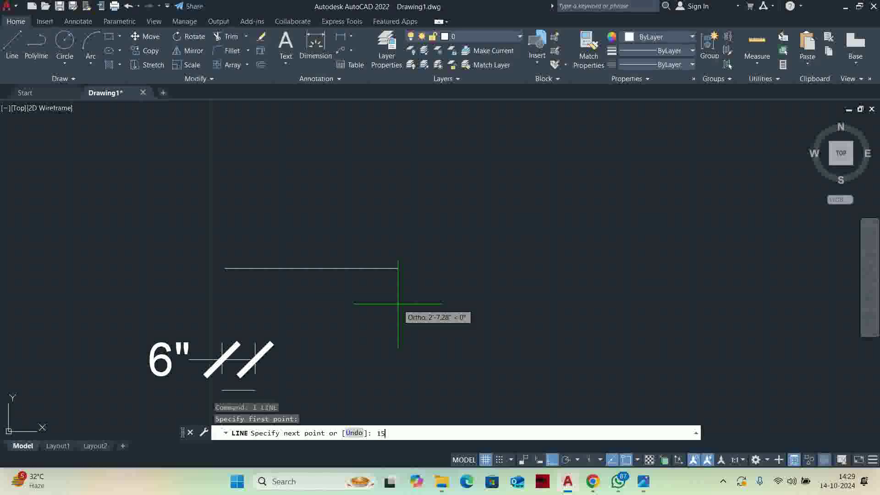
pyautogui.press('Return')
pyautogui.press('Escape')
pyautogui.press('Escape')
pyautogui.press('Escape')
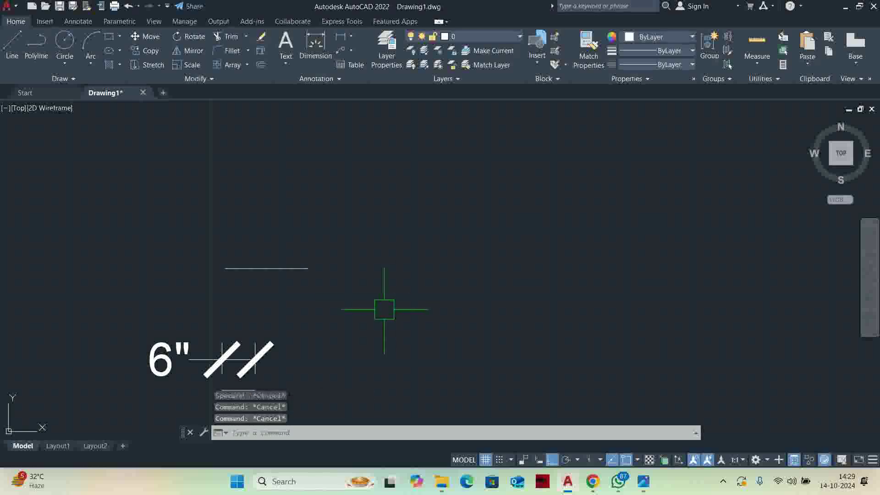
# Add a linear dimension above the 15" test line by selecting the line as the object.
pyautogui.write('dli')
pyautogui.press('Return')
pyautogui.press('Return')
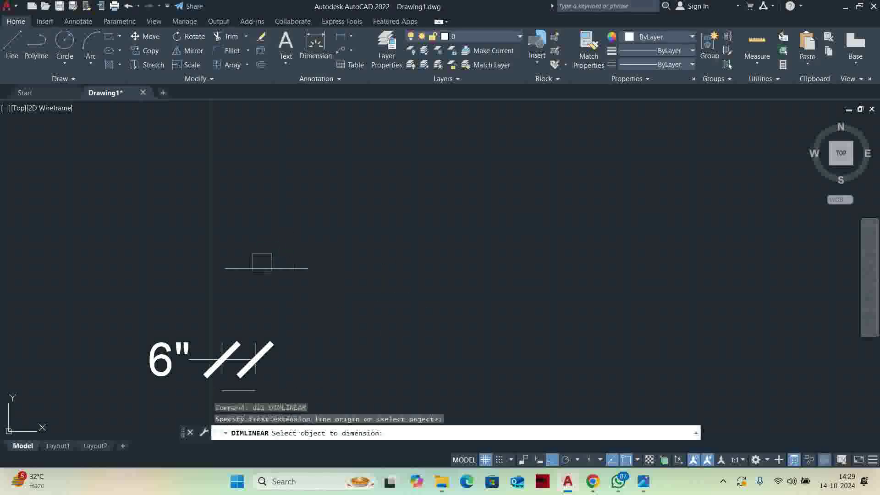
pyautogui.click(250, 269)
pyautogui.click(247, 219)
pyautogui.press('Escape')
pyautogui.press('Escape')
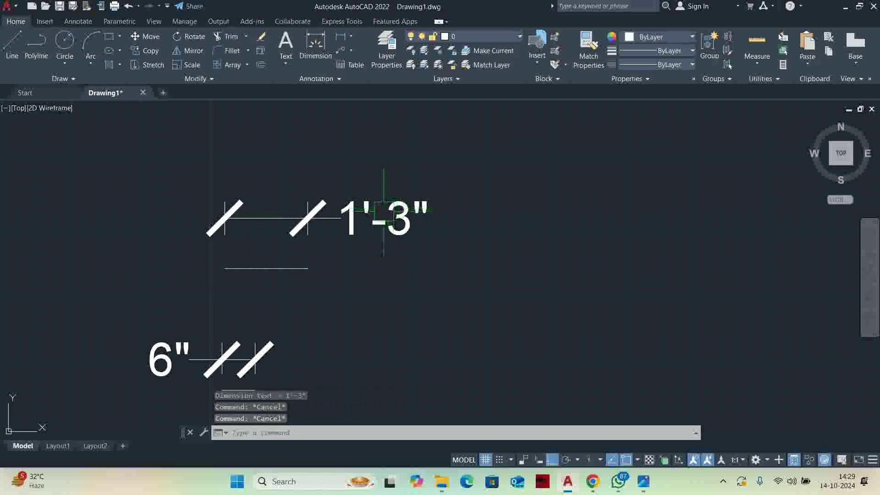
pyautogui.moveTo(377, 205)
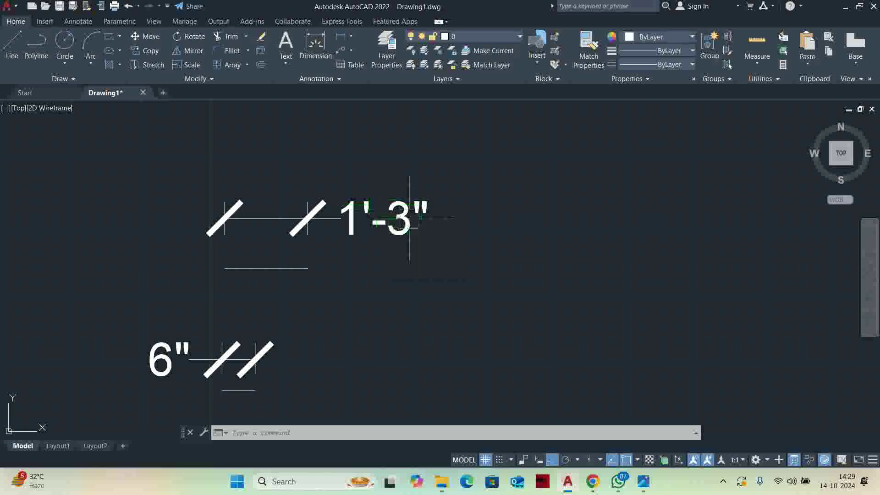
# Delete the 6" and 15" test lines above the plan's corner together with their dimensions.
pyautogui.scroll(-5, 410, 218)
pyautogui.click(440, 275)
pyautogui.click(253, 178)
pyautogui.press('Delete')
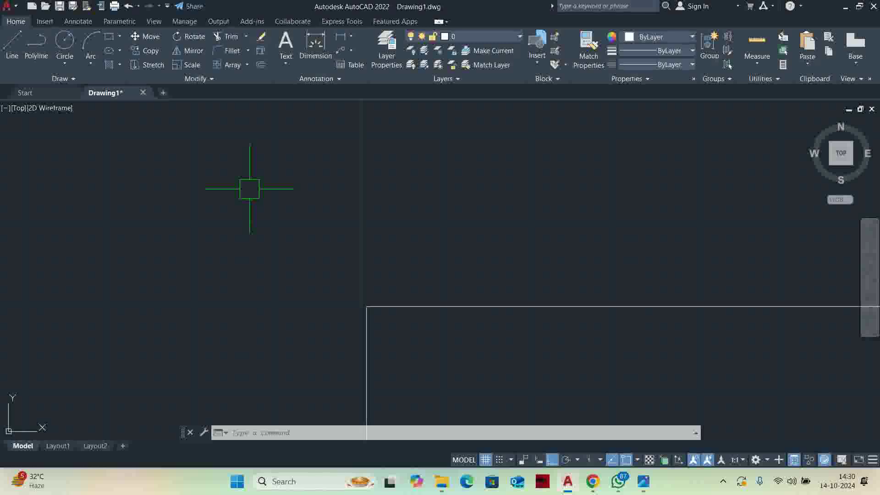
# Draw a horizontal test line 1'4" long just above the plan's upper-left corner.
pyautogui.press('Return')
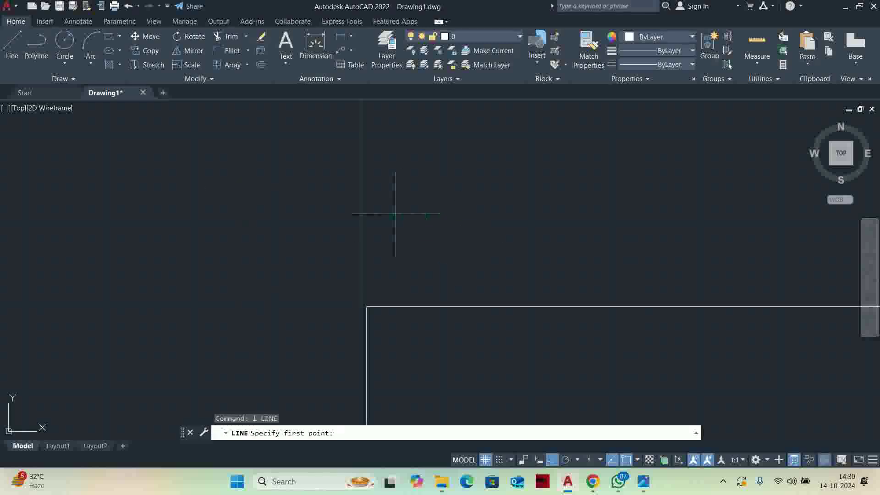
pyautogui.click(376, 232)
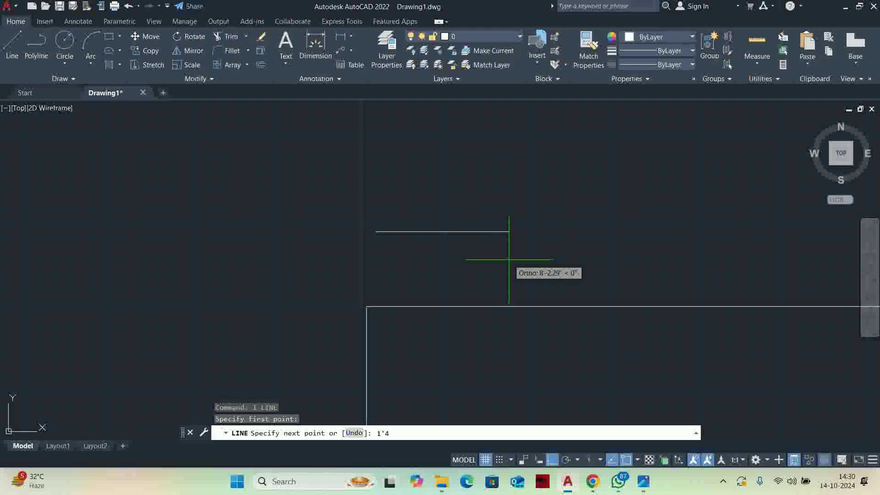
pyautogui.press('Return')
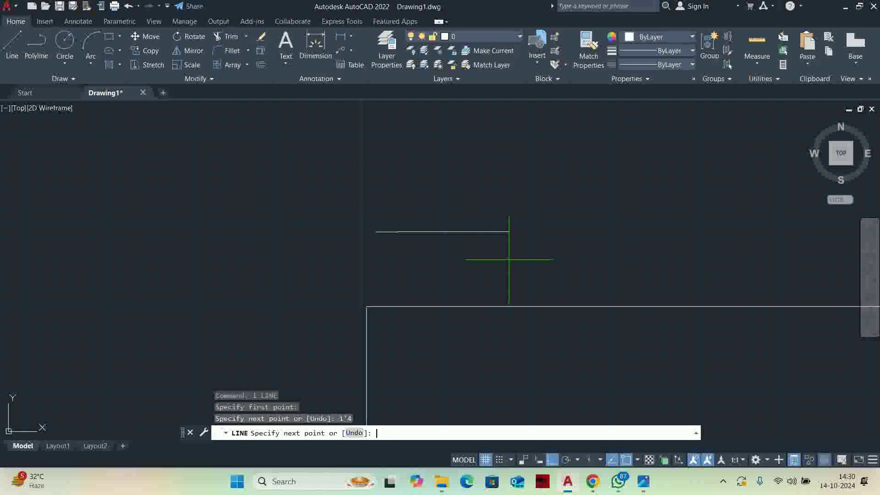
pyautogui.press('Escape')
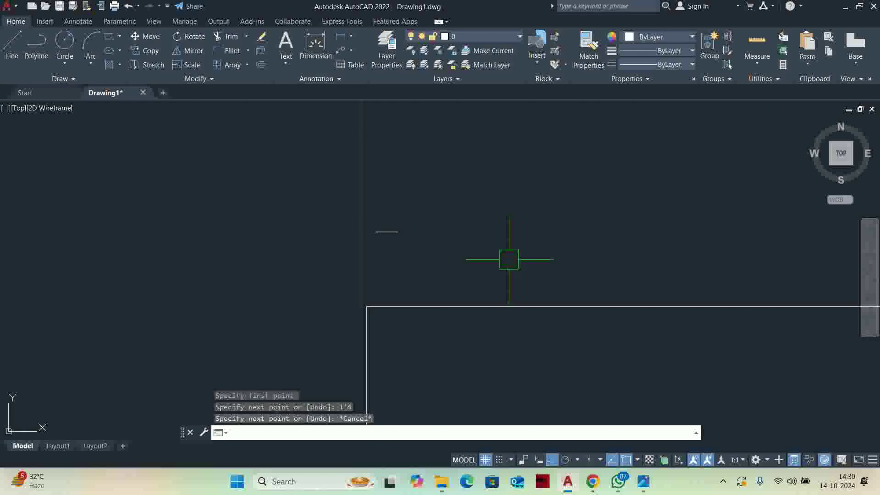
pyautogui.press('Escape')
pyautogui.press('Escape')
# Add a linear dimension above the 1'4" test line by selecting the line as the object.
pyautogui.write('dli')
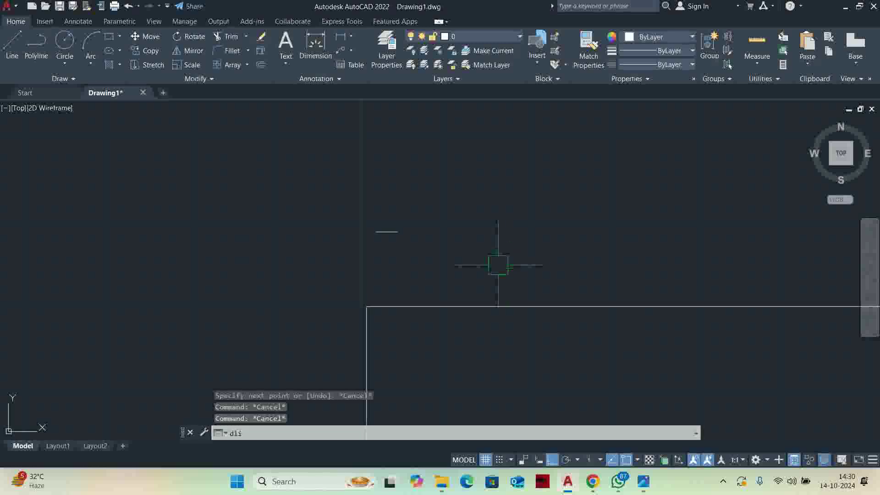
pyautogui.press('Return')
pyautogui.scroll(-3, 337, 272)
pyautogui.click(358, 265)
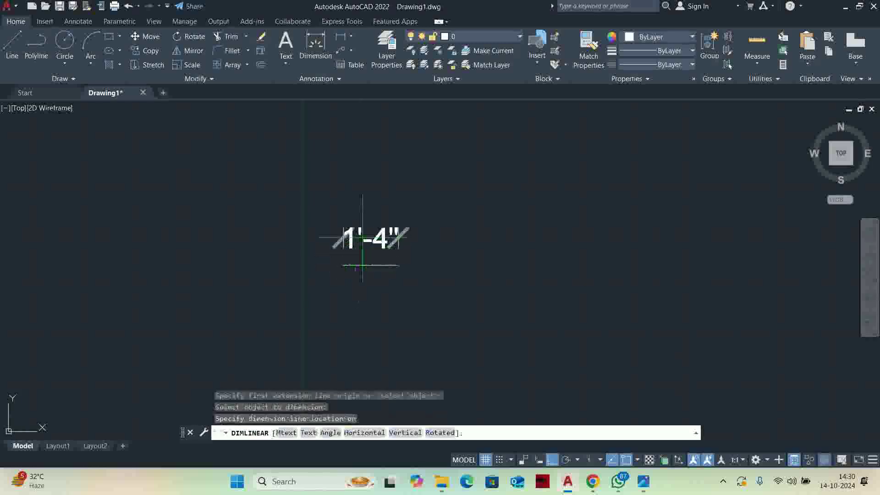
pyautogui.click(374, 241)
pyautogui.press('Escape')
pyautogui.press('Escape')
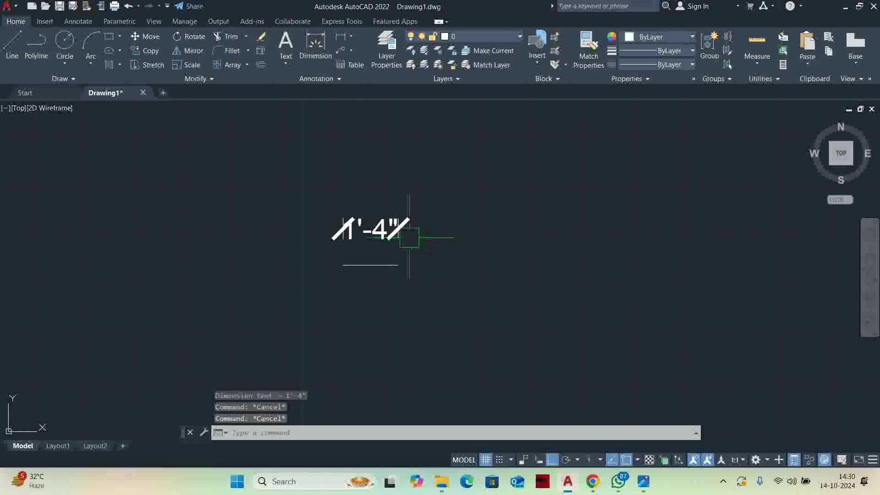
# Delete the 1'4" test line and its dimension from above the plan.
pyautogui.scroll(5, 395, 230)
pyautogui.scroll(-6, 225, 200)
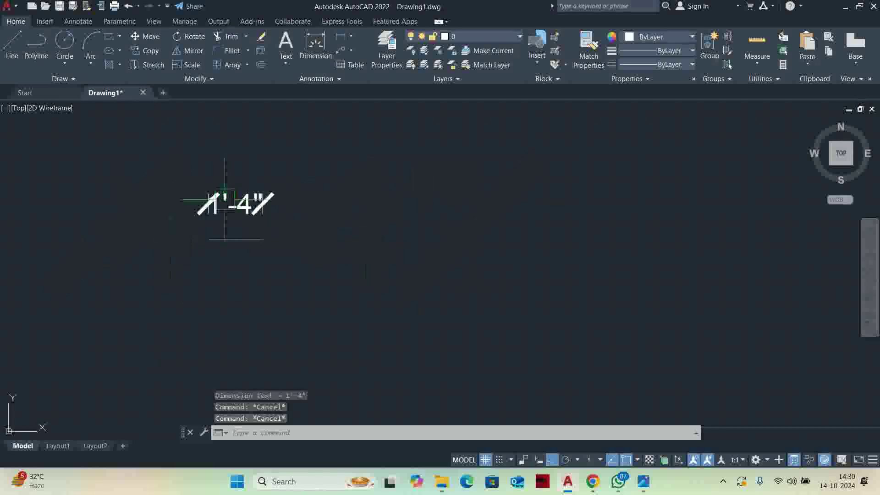
pyautogui.click(316, 257)
pyautogui.click(196, 206)
pyautogui.press('Delete')
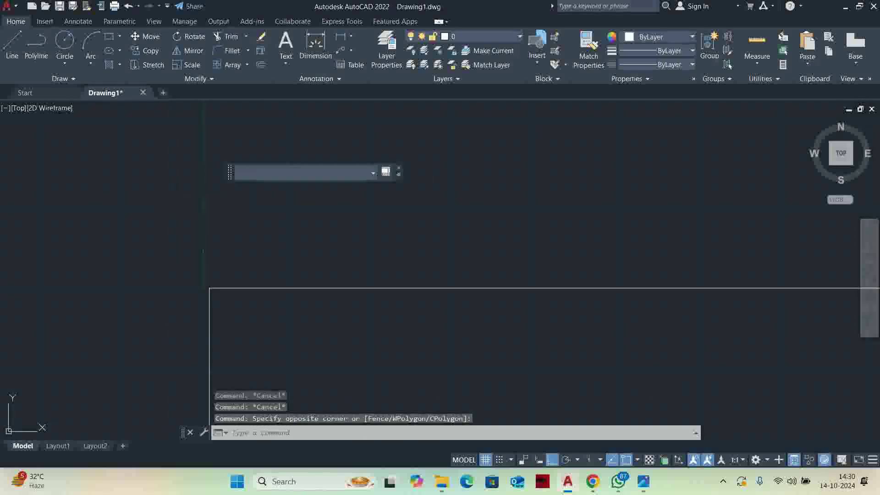
pyautogui.scroll(-2, 226, 209)
pyautogui.press('Escape')
pyautogui.press('Escape')
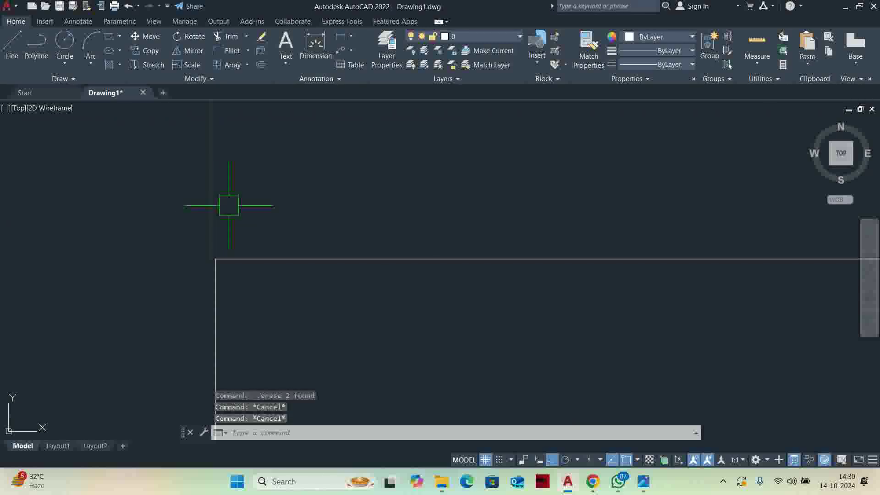
# Check the wall thickness in the reference image and offset the plan's top and left outer lines 9" inward.
pyautogui.press('Return')
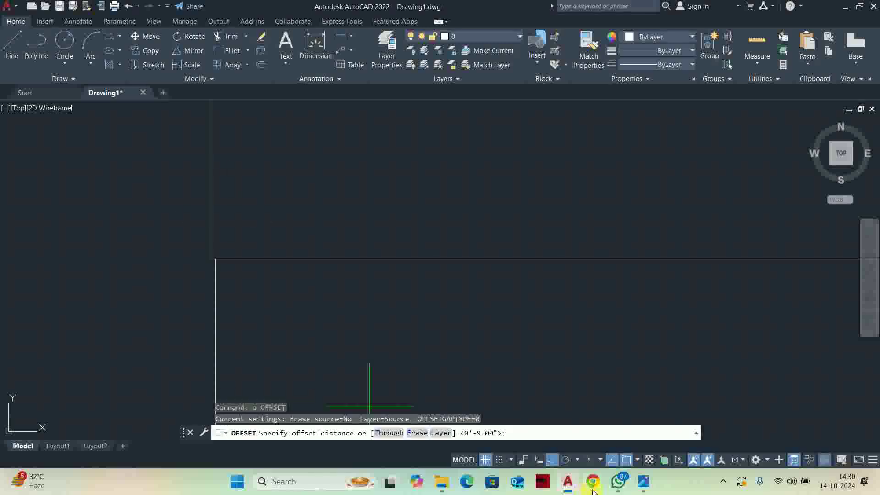
pyautogui.click(644, 483)
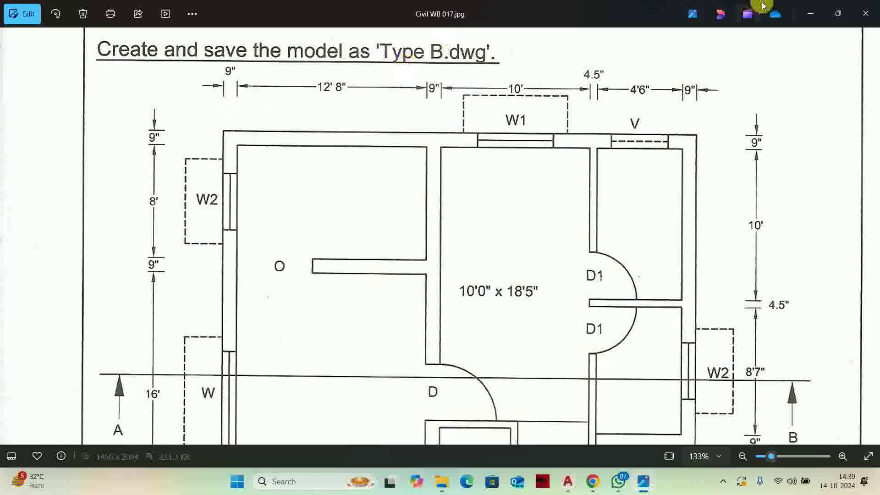
pyautogui.click(820, 15)
pyautogui.write('9')
pyautogui.press('Return')
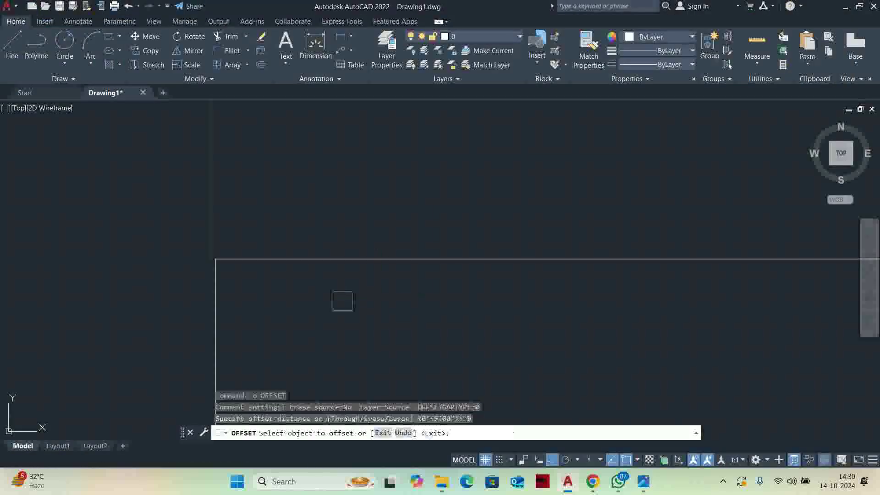
pyautogui.click(300, 260)
pyautogui.click(271, 315)
pyautogui.click(217, 289)
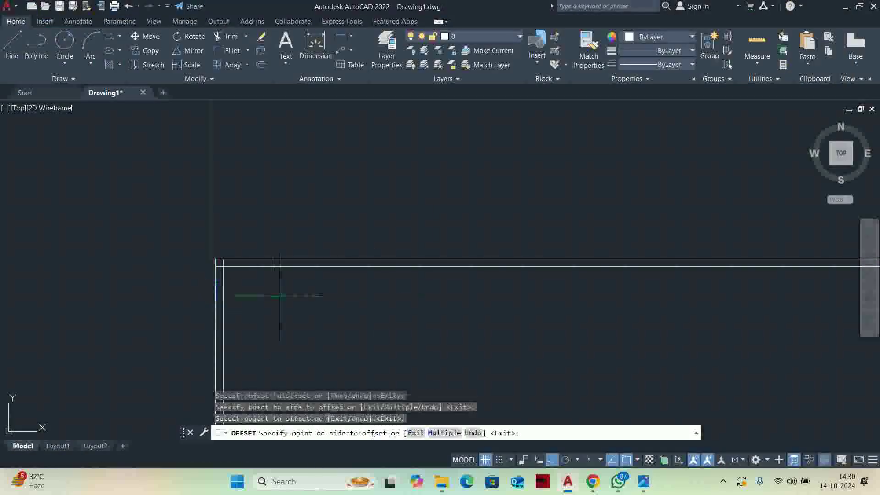
pyautogui.click(248, 282)
pyautogui.press('Return')
pyautogui.press('Escape')
pyautogui.press('Escape')
# Trim the overlapping ends of the inner wall lines at the plan's upper-left corner.
pyautogui.scroll(10, 202, 271)
pyautogui.write('tr')
pyautogui.press('Return')
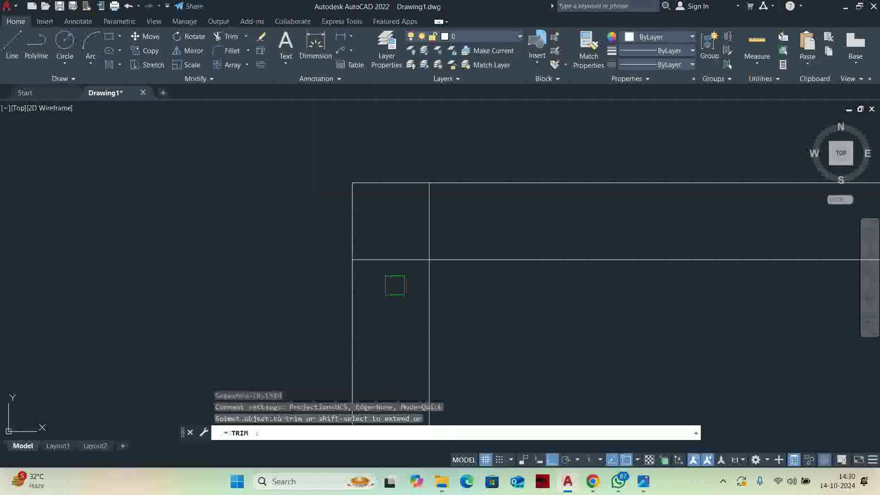
pyautogui.click(394, 285)
pyautogui.press('Escape')
pyautogui.press('Escape')
pyautogui.press('Escape')
pyautogui.scroll(-8, 442, 256)
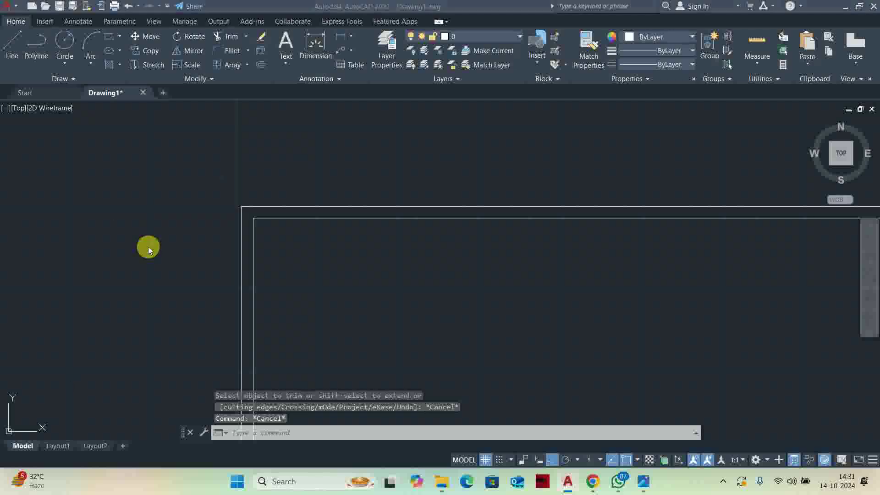
# Check the room width in the reference image and offset the left wall's inner line 12'-8" to the right.
pyautogui.hotkey('alt', 'Tab')
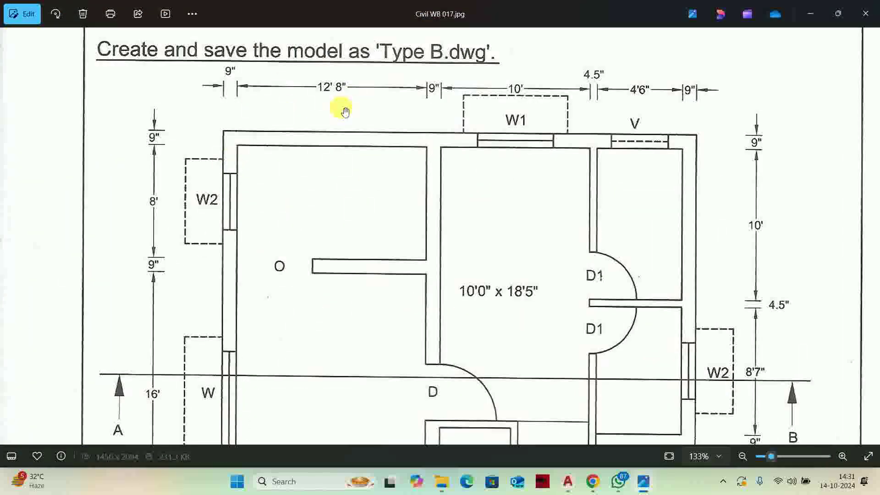
pyautogui.hotkey('alt', 'Tab')
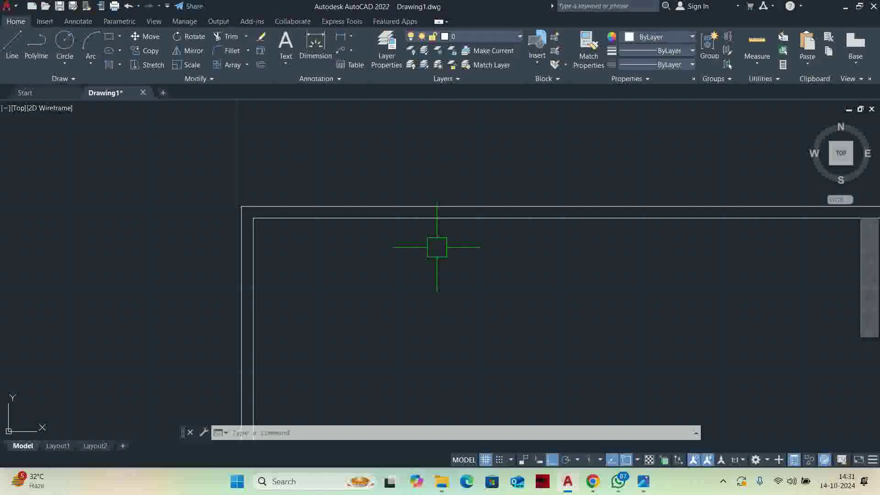
pyautogui.write('o')
pyautogui.press('Return')
pyautogui.write("12'-8")
pyautogui.press('Return')
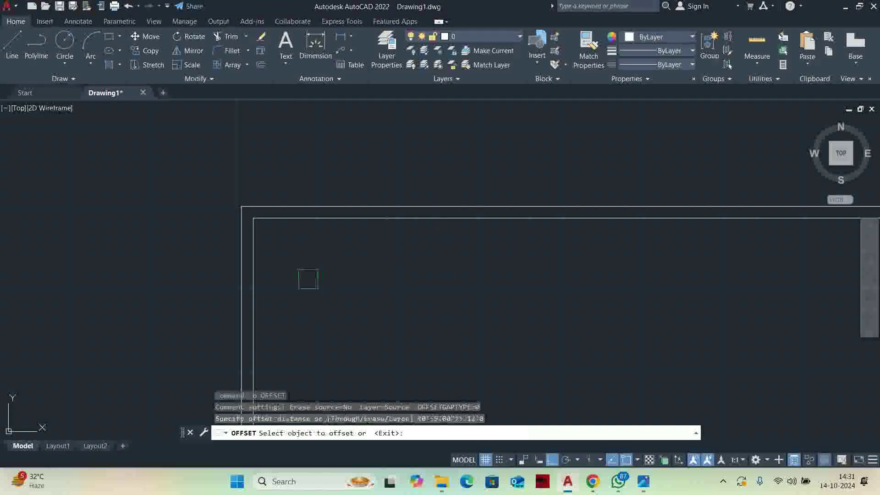
pyautogui.click(254, 250)
pyautogui.click(331, 250)
pyautogui.press('Return')
# Offset the top wall's inner line 8' downward to mark the lower side of the first room.
pyautogui.press('Return')
pyautogui.write('8')
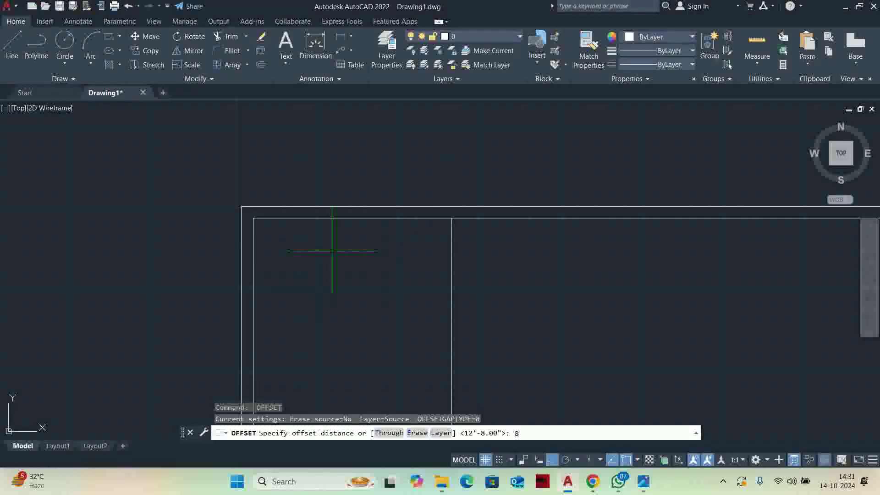
pyautogui.press('Return')
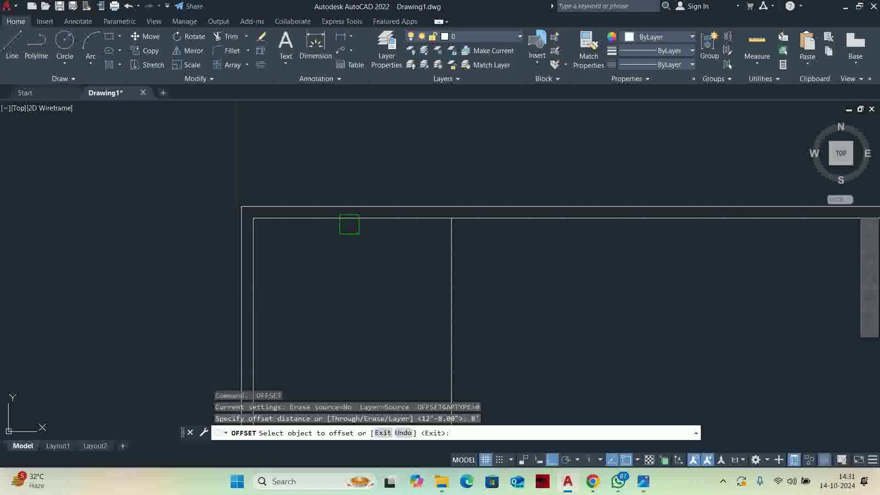
pyautogui.click(350, 219)
pyautogui.click(324, 273)
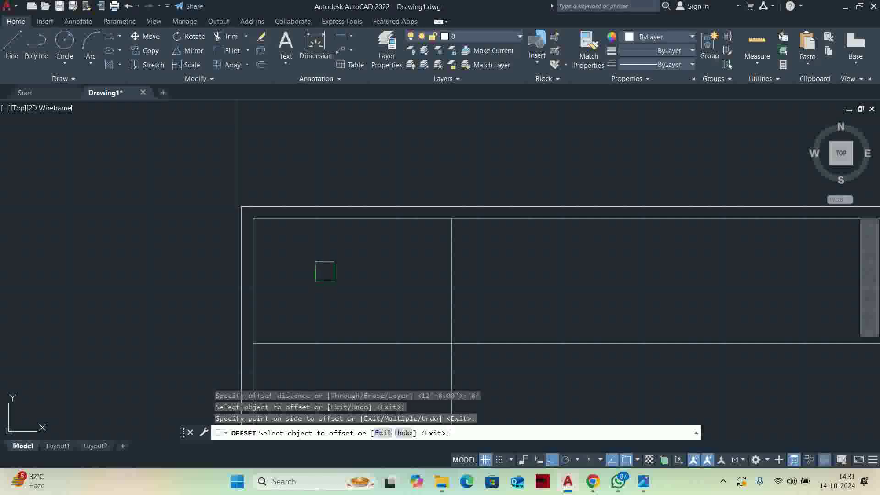
pyautogui.press('Return')
# Offset the first room's right boundary 9" to the right and its lower boundary 9" downward to form the partition walls.
pyautogui.hotkey('alt', 'Tab')
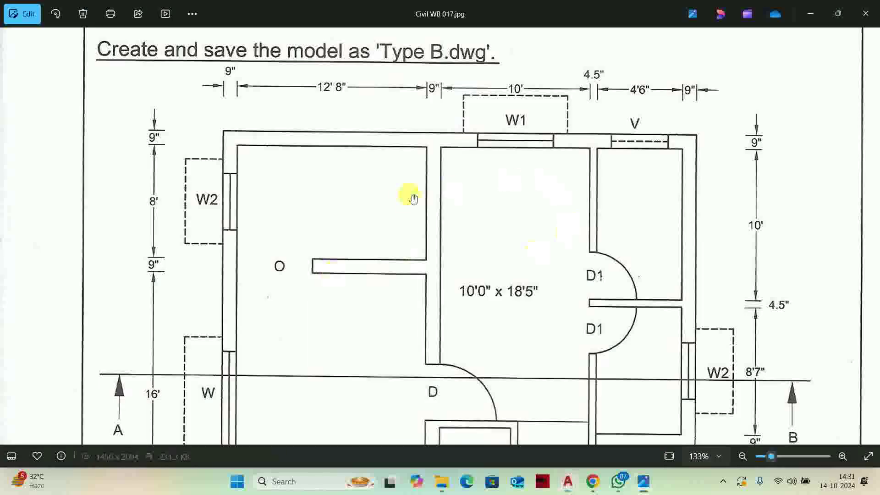
pyautogui.hotkey('alt', 'Tab')
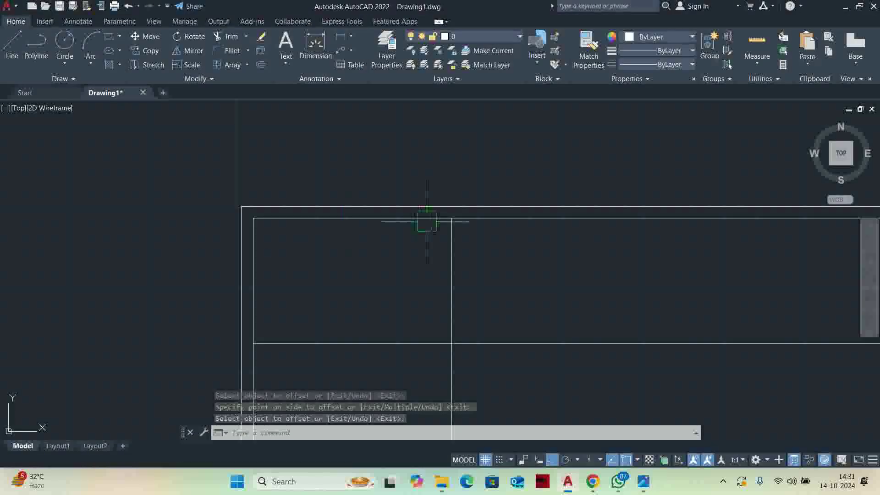
pyautogui.write('o')
pyautogui.press('Return')
pyautogui.write('9')
pyautogui.press('Return')
pyautogui.click(452, 232)
pyautogui.click(491, 246)
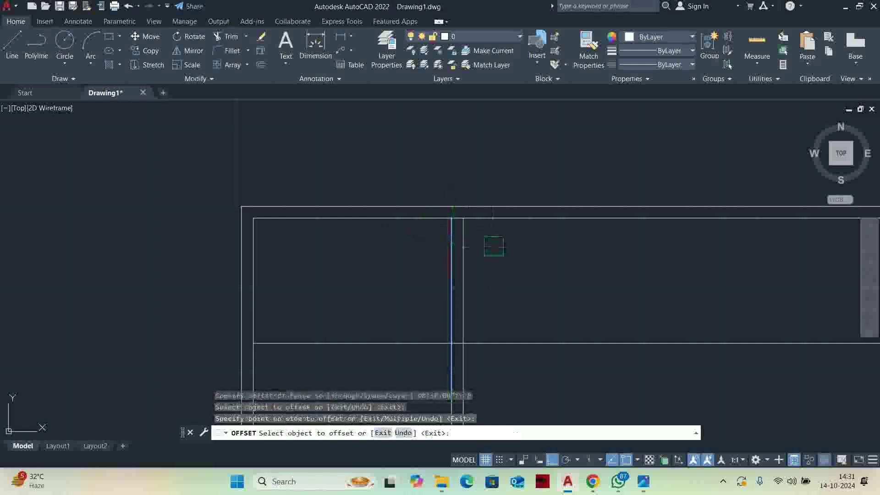
pyautogui.moveTo(491, 257); pyautogui.dragTo(492, 237, button='middle')
pyautogui.click(507, 325)
pyautogui.click(507, 367)
pyautogui.press('Escape')
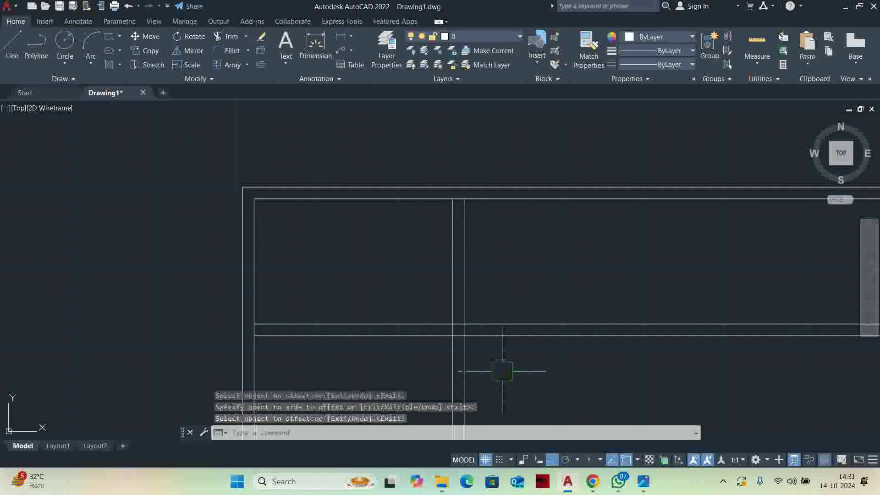
# Trim off the horizontal partition lines that extend to the right of the vertical partition wall.
pyautogui.scroll(-3, 466, 230)
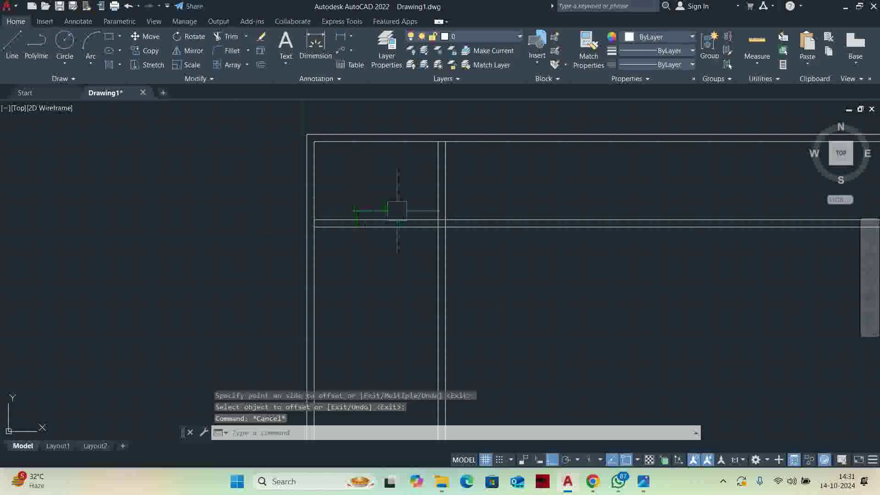
pyautogui.write('tr')
pyautogui.press('Return')
pyautogui.scroll(2, 484, 193)
pyautogui.click(483, 191)
pyautogui.click(457, 287)
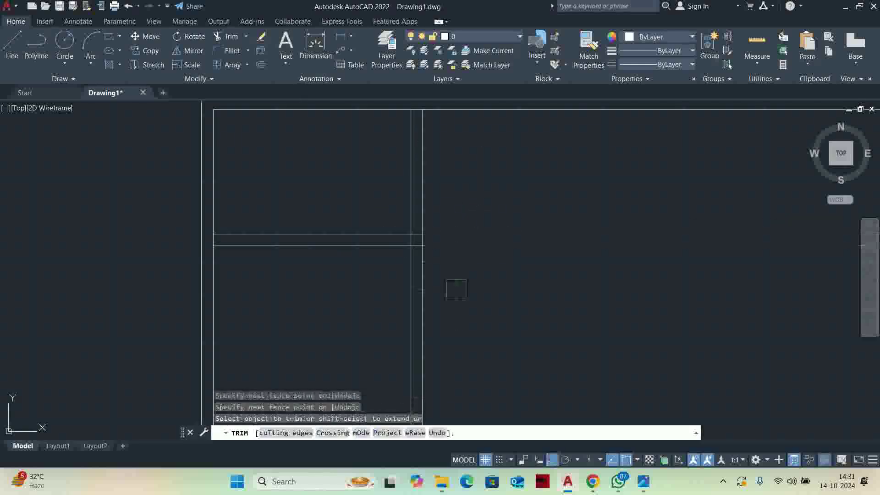
# Trim the line segments inside the junction of the horizontal and vertical partition walls so the walls join openly.
pyautogui.scroll(8, 404, 232)
pyautogui.click(493, 214)
pyautogui.click(487, 383)
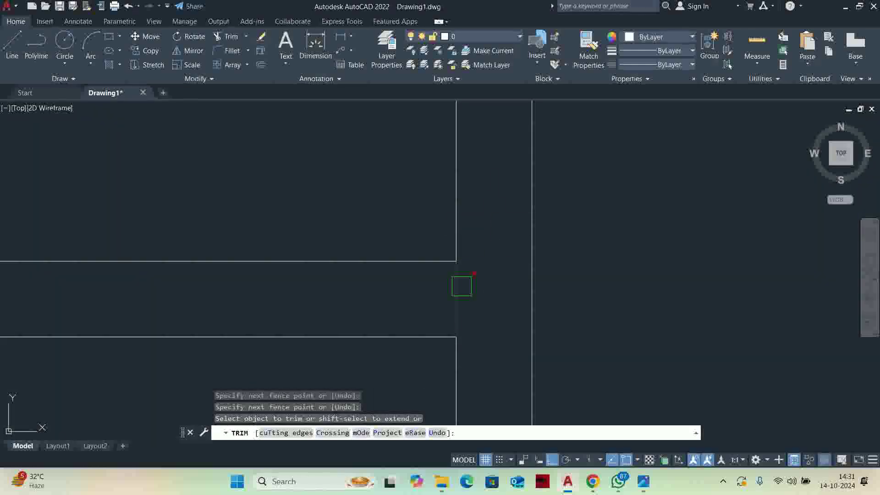
pyautogui.click(462, 286)
pyautogui.scroll(-8, 462, 286)
pyautogui.scroll(8, 465, 156)
pyautogui.scroll(-3, 463, 168)
pyautogui.press('Escape')
pyautogui.press('Escape')
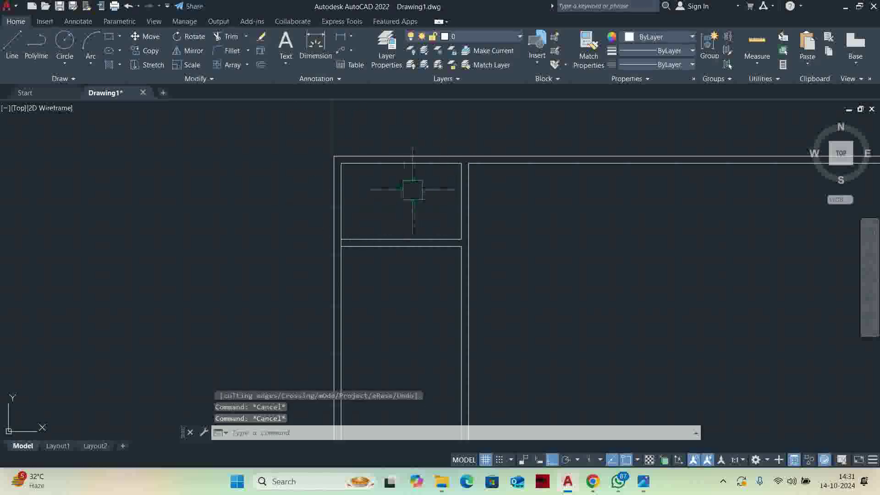
# Look up the size of opening O in the reference image's specifications table and return to the drawing.
pyautogui.hotkey('alt', 'Tab')
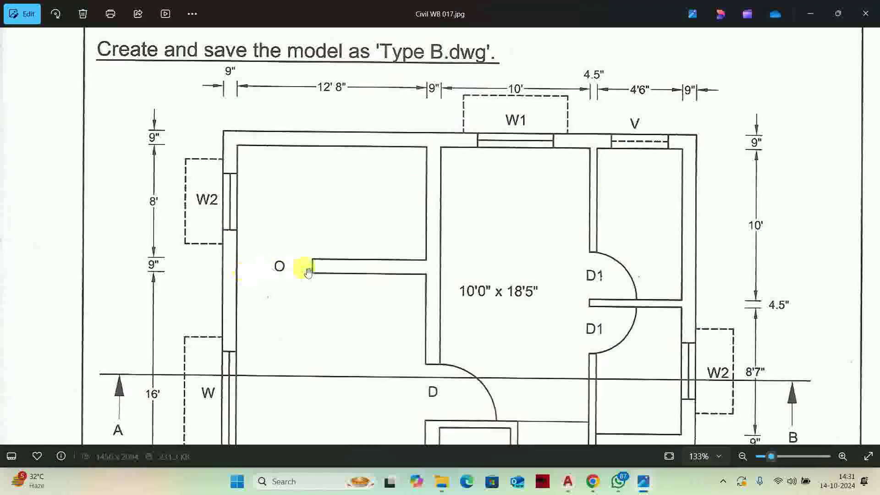
pyautogui.scroll(-5, 275, 251)
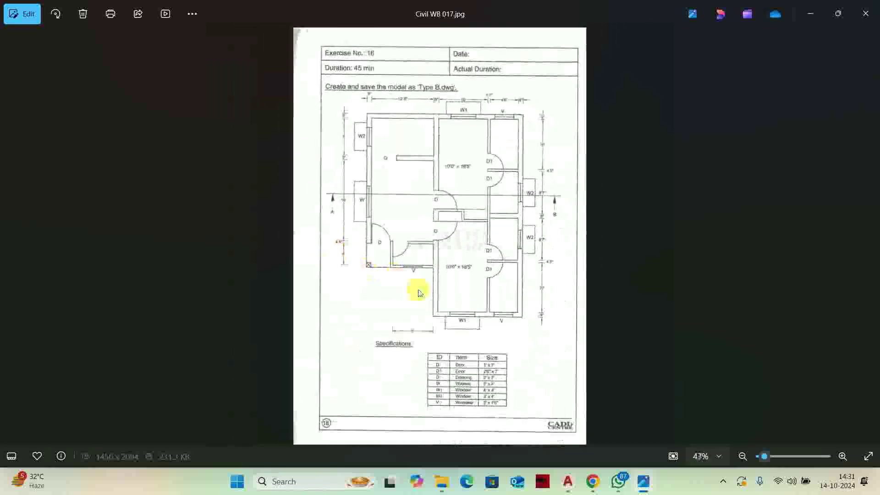
pyautogui.scroll(2, 458, 404)
pyautogui.scroll(8, 457, 410)
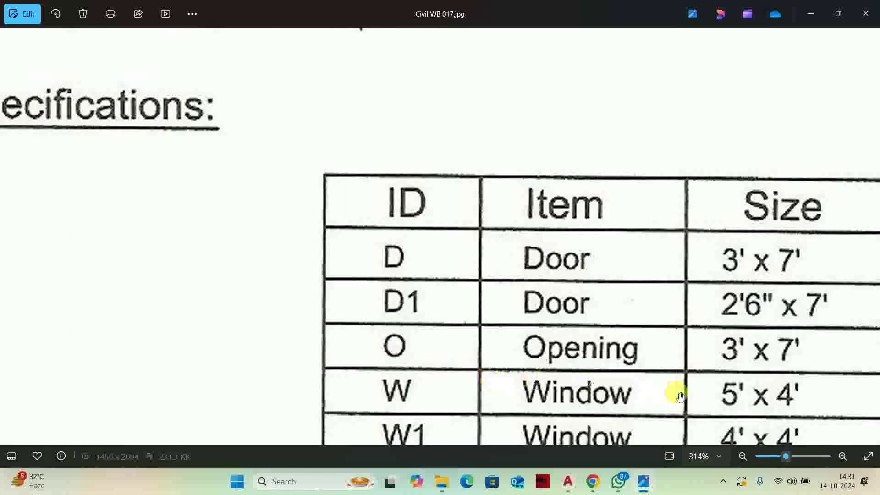
pyautogui.click(811, 13)
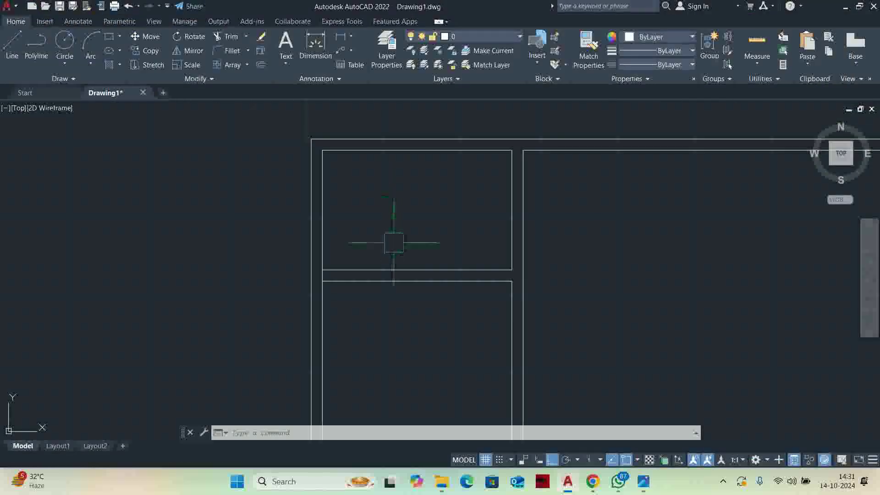
# Offset the left outer wall's inner line 36" to the right to mark the opening O beside the horizontal partition.
pyautogui.write('o')
pyautogui.press('Return')
pyautogui.write('4')
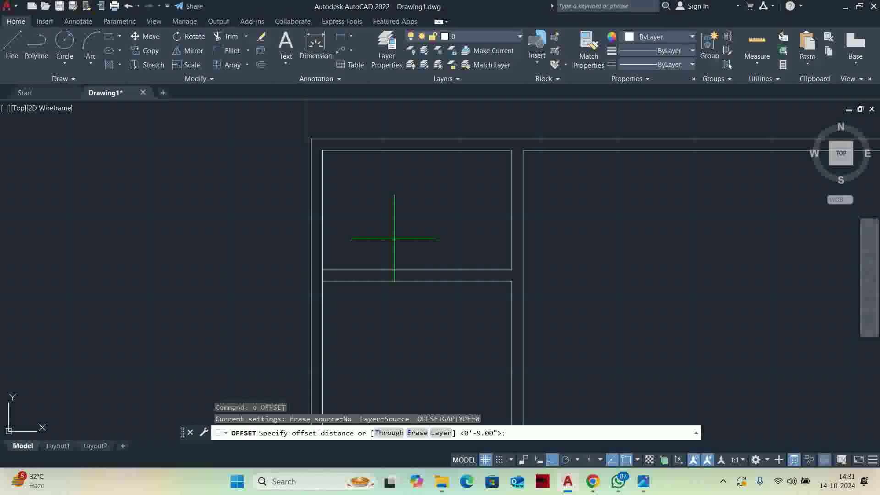
pyautogui.write('6')
pyautogui.press('Return')
pyautogui.scroll(2, 344, 254)
pyautogui.click(292, 252)
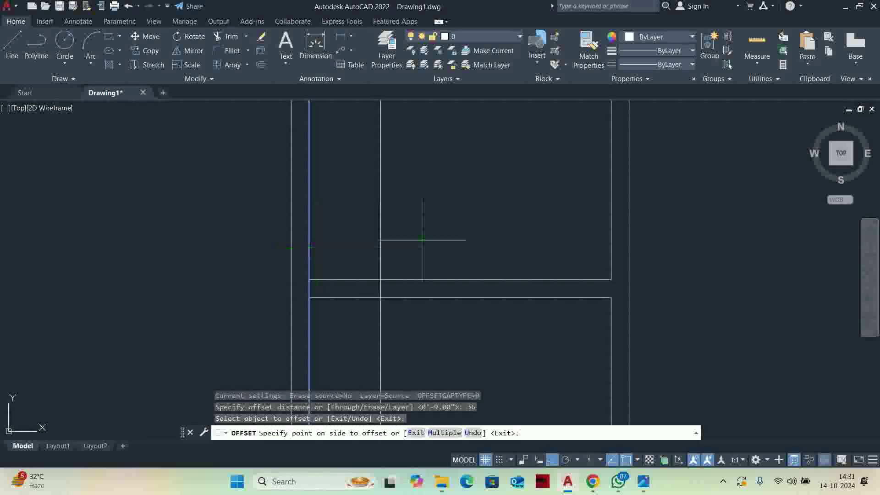
pyautogui.click(398, 253)
pyautogui.press('Escape')
# Trim the partition lines inside the opening and the surplus of the offset line, leaving the horizontal partition with a closed end.
pyautogui.write('tr')
pyautogui.press('Return')
pyautogui.moveTo(410, 236)
pyautogui.mouseDown()
pyautogui.moveTo(374, 285)
pyautogui.moveTo(376, 310)
pyautogui.moveTo(388, 320)
pyautogui.mouseUp()
pyautogui.press('Escape')
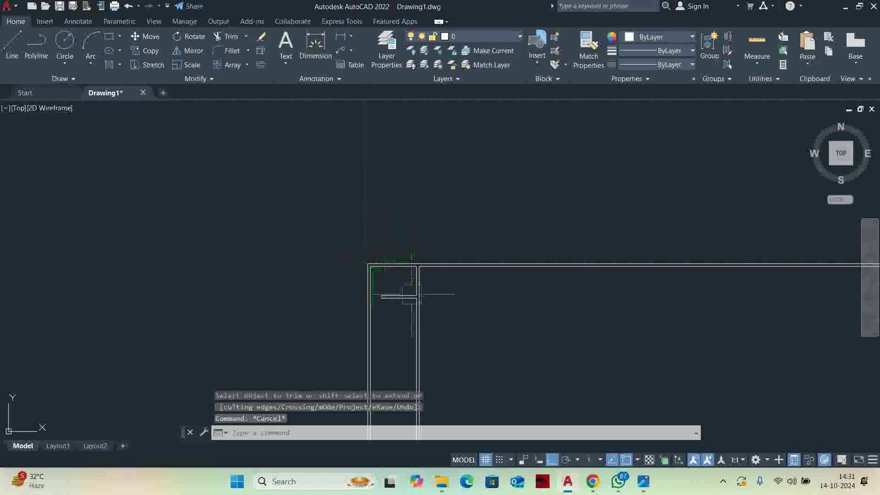
pyautogui.scroll(5, 412, 293)
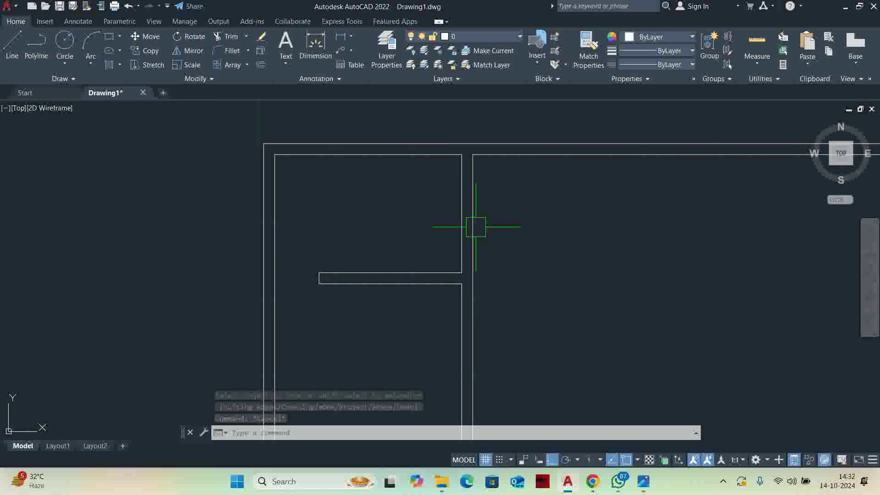
# Check the middle room's dimensions in the reference image and offset the vertical partition's right line 10' to the right.
pyautogui.hotkey('alt', 'Tab')
pyautogui.scroll(-6, 470, 235)
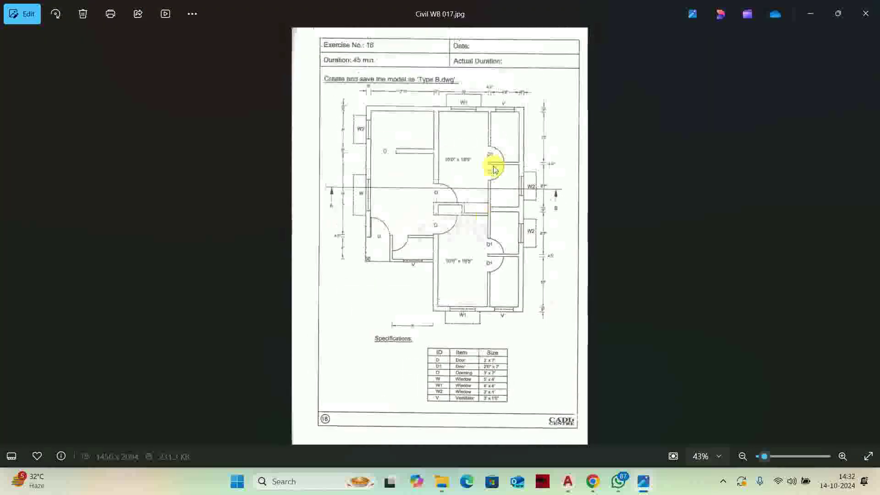
pyautogui.scroll(4, 491, 168)
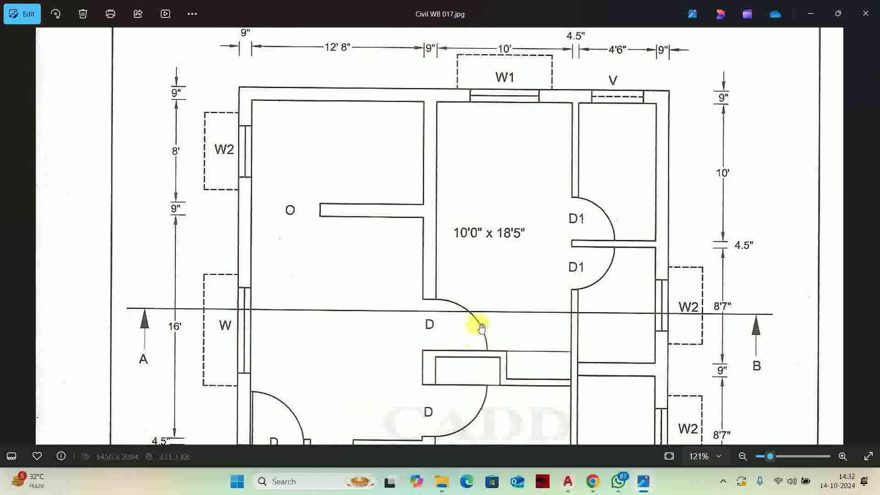
pyautogui.hotkey('alt', 'Tab')
pyautogui.moveTo(466, 281); pyautogui.dragTo(346, 284, button='middle')
pyautogui.write('o')
pyautogui.press('Return')
pyautogui.write('10')
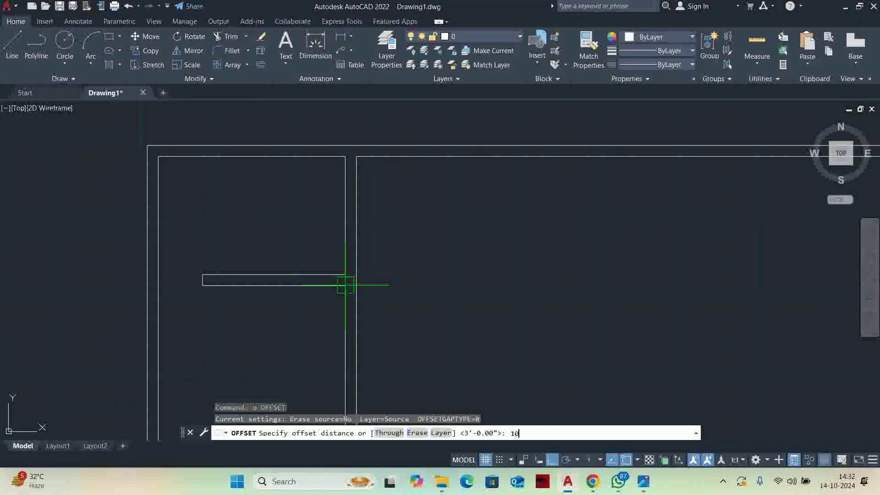
pyautogui.click(357, 219)
pyautogui.click(462, 239)
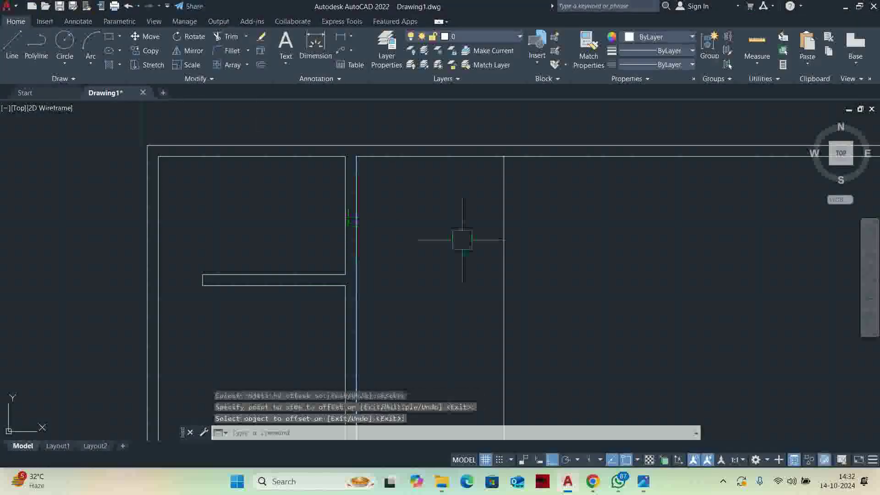
pyautogui.press('Return')
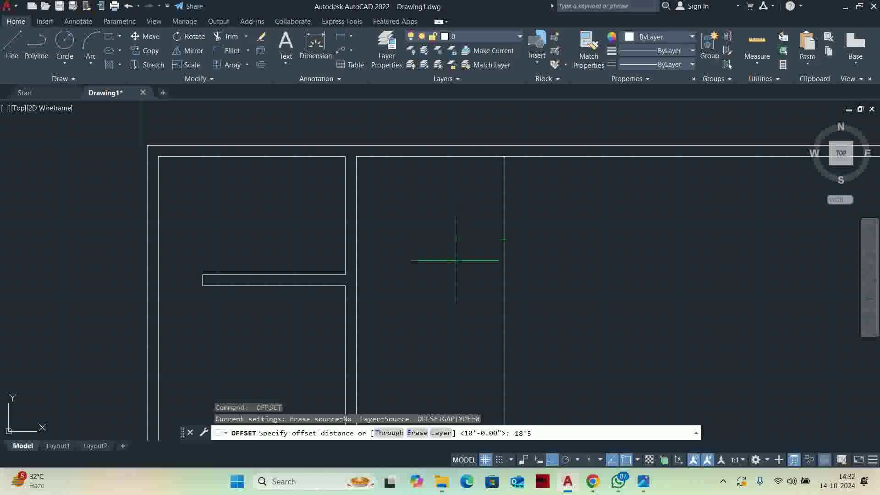
# Offset the top wall's inner line 18'5" downward to form the middle room's lower boundary.
pyautogui.write("18'5")
pyautogui.press('Return')
pyautogui.click(439, 159)
pyautogui.click(427, 273)
pyautogui.press('Return')
pyautogui.scroll(-3, 432, 286)
pyautogui.moveTo(439, 305); pyautogui.dragTo(372, 257, button='middle')
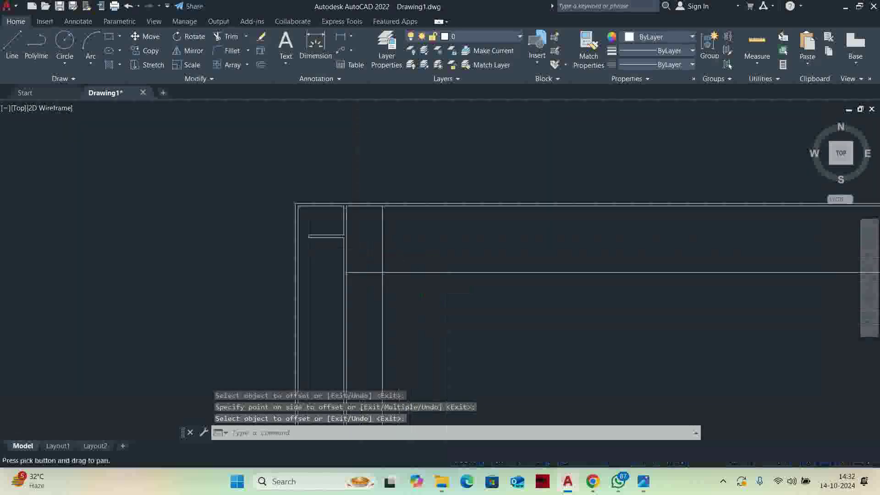
pyautogui.press('Escape')
pyautogui.press('Escape')
# Offset the middle room's right boundary 4.5" to the right and its lower boundary 4.5" downward.
pyautogui.scroll(2, 372, 258)
pyautogui.press('Return')
pyautogui.write('4.')
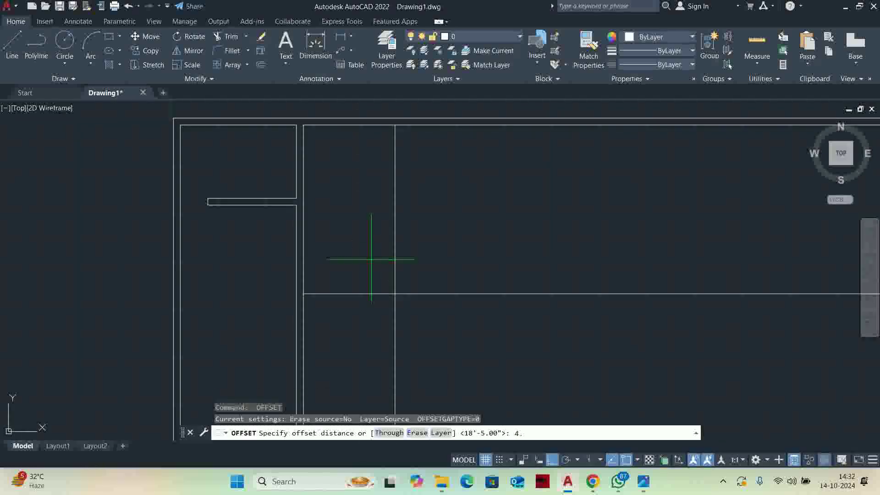
pyautogui.write('5')
pyautogui.press('Return')
pyautogui.click(394, 230)
pyautogui.click(526, 212)
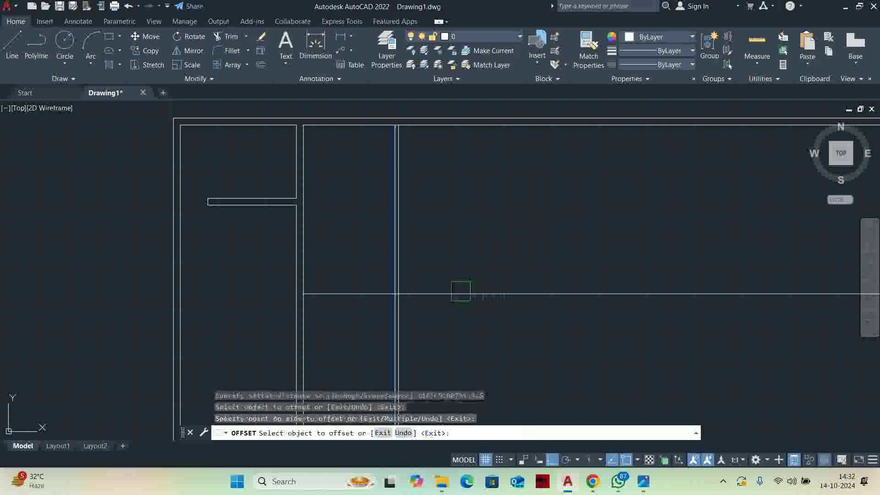
pyautogui.press('Escape')
pyautogui.press('Escape')
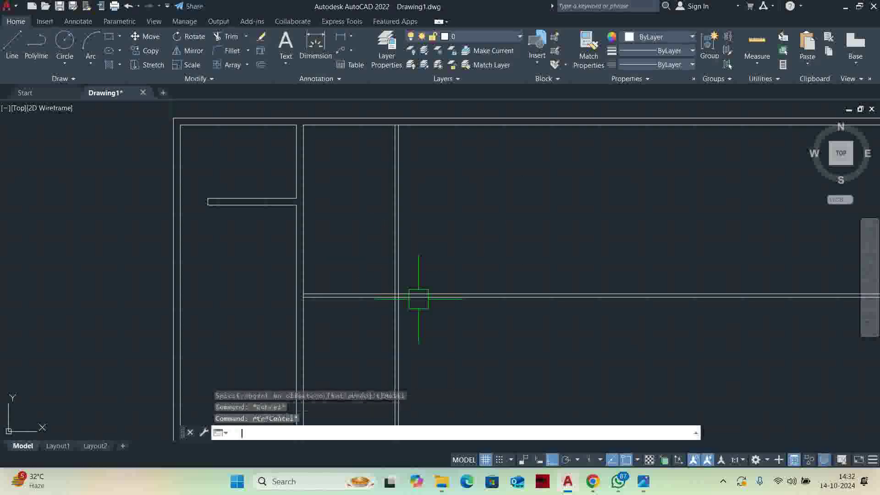
# Trim the middle room's two lower partition lines where they run into and beyond its right 4.5" partition.
pyautogui.scroll(-2, 422, 321)
pyautogui.scroll(6, 465, 301)
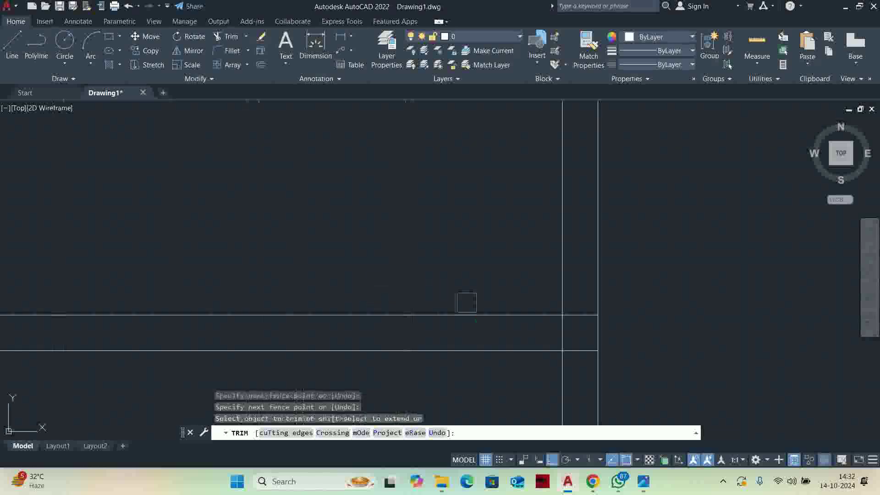
pyautogui.moveTo(576, 306); pyautogui.dragTo(578, 364)
pyautogui.scroll(-5, 533, 324)
pyautogui.scroll(3, 385, 323)
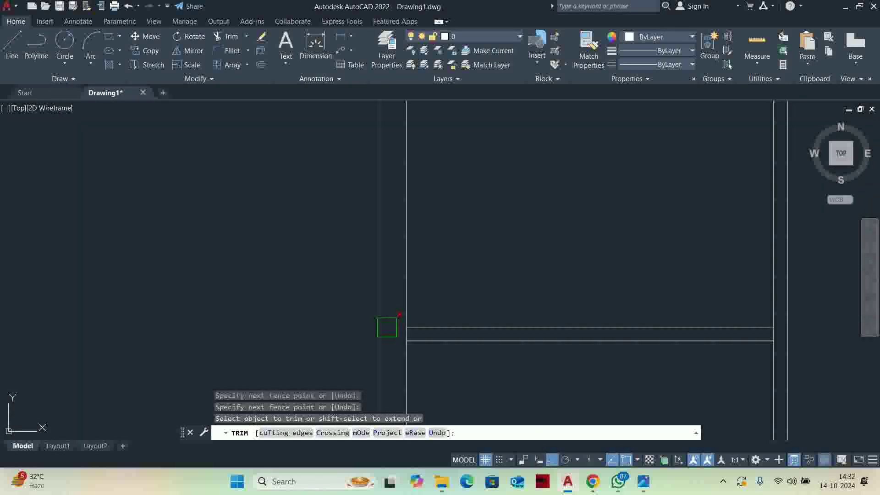
# Check door D's size in the reference image and extend the lower partition's upper line across the 9" vertical wall.
pyautogui.hotkey('alt', 'Tab')
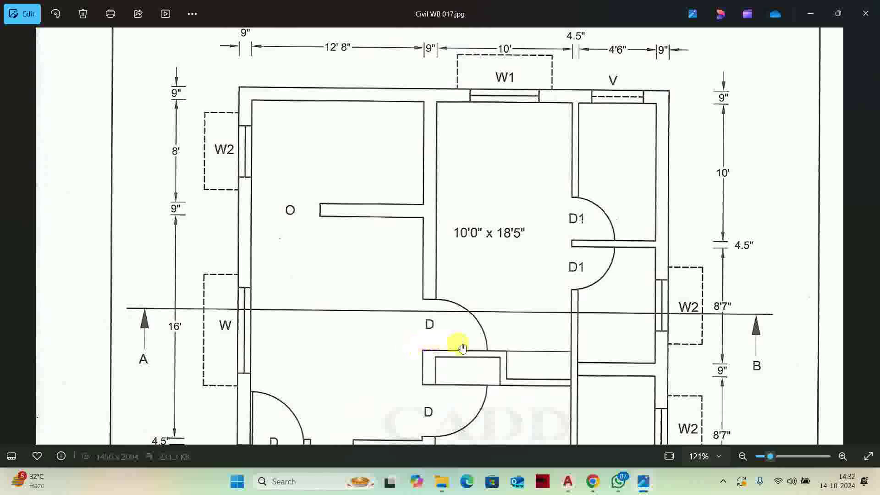
pyautogui.scroll(-5, 476, 349)
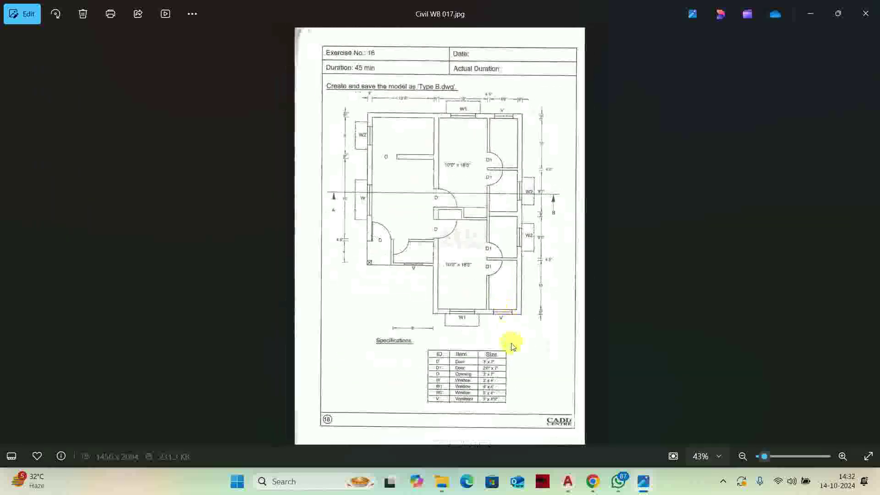
pyautogui.scroll(5, 504, 349)
pyautogui.hotkey('alt', 'Tab')
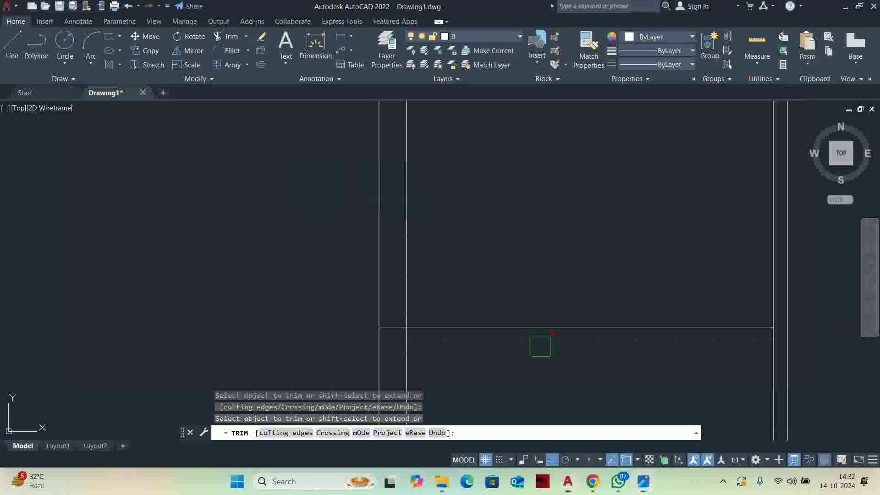
# Offset the lower partition's upper line 36" upward to mark the top edge of the door D opening.
pyautogui.press('Return')
pyautogui.write('36')
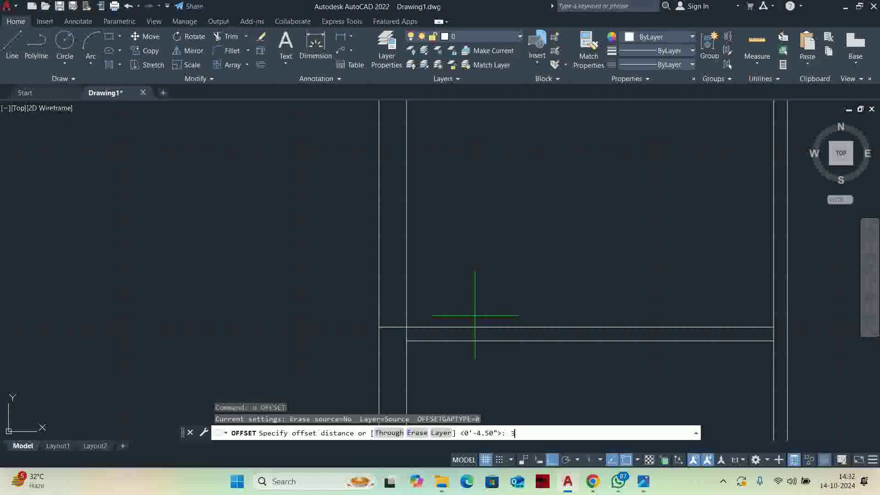
pyautogui.press('Return')
pyautogui.scroll(2, 463, 325)
pyautogui.click(454, 327)
pyautogui.click(440, 236)
pyautogui.press('Return')
pyautogui.press('Escape')
pyautogui.scroll(-2, 432, 240)
pyautogui.moveTo(428, 264); pyautogui.dragTo(428, 279, button='middle')
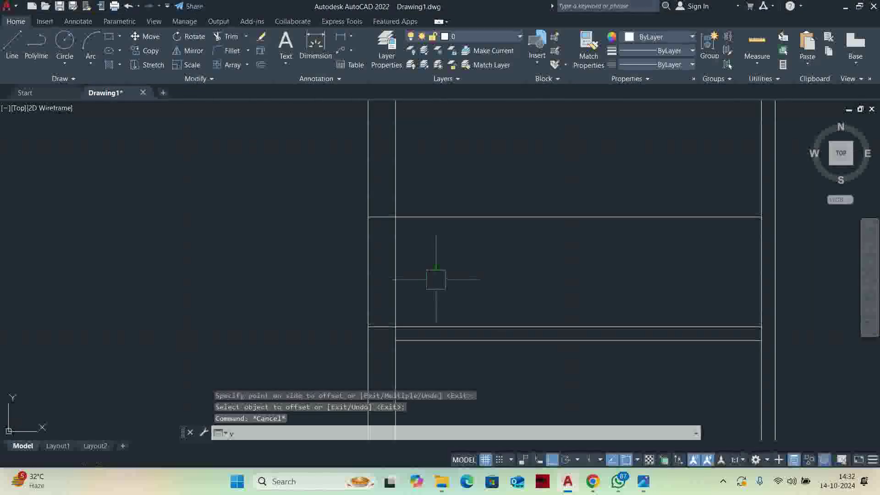
# Trim the vertical wall lines between the two door marks and the surplus offset line across the middle room.
pyautogui.press('Return')
pyautogui.moveTo(305, 337)
pyautogui.mouseDown()
pyautogui.moveTo(434, 263)
pyautogui.moveTo(664, 162)
pyautogui.mouseUp()
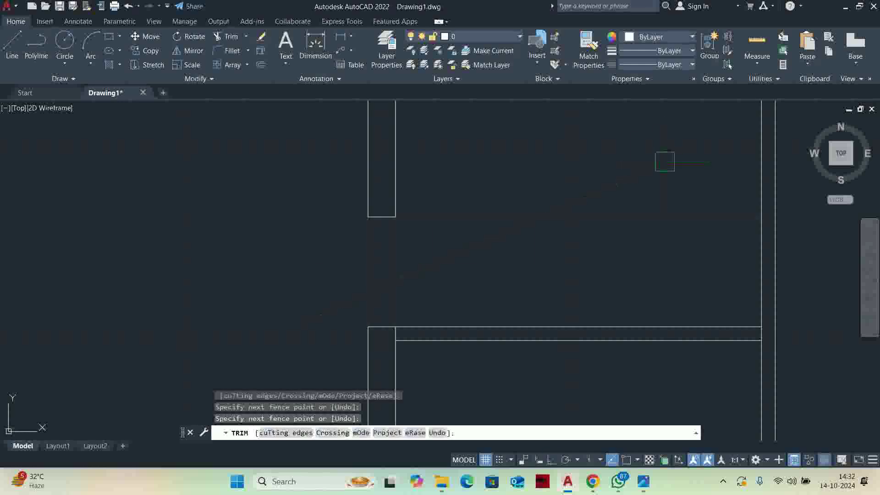
pyautogui.press('Return')
pyautogui.press('Escape')
pyautogui.press('Escape')
# Trim the leftover short segments where the middle room's lower partition meets the adjoining vertical walls.
pyautogui.scroll(4, 375, 327)
pyautogui.press('Return')
pyautogui.scroll(-3, 422, 319)
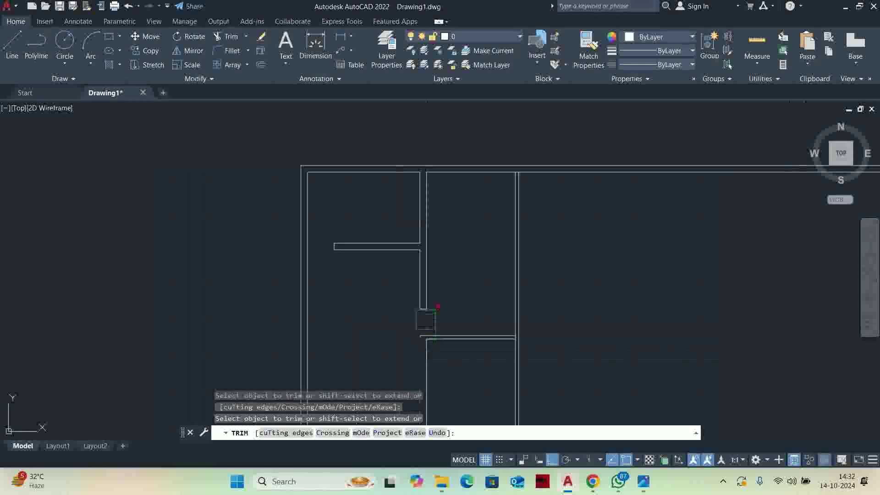
pyautogui.press('Escape')
pyautogui.press('Escape')
pyautogui.scroll(3, 477, 193)
pyautogui.press('Return')
pyautogui.press('Escape')
pyautogui.scroll(-3, 470, 183)
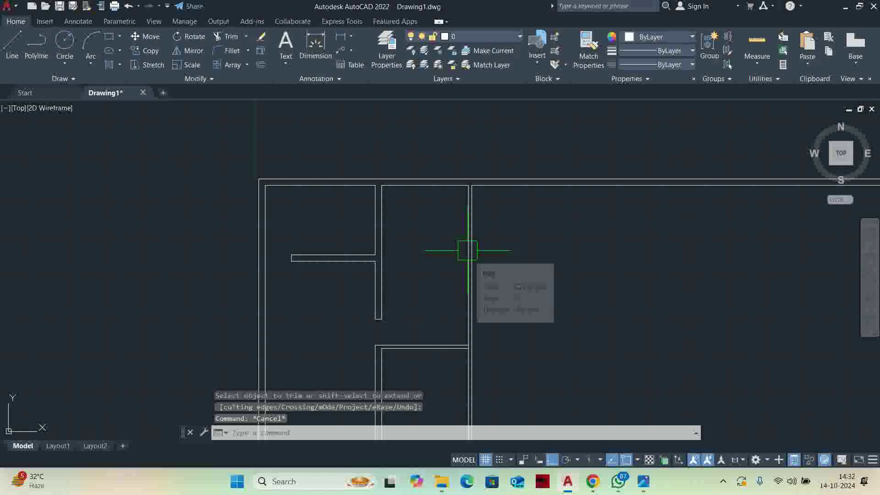
# Check the narrow room's width in the reference image and offset the 4.5" partition's right line 4'6" to the right.
pyautogui.hotkey('alt', 'Tab')
pyautogui.scroll(-2, 487, 191)
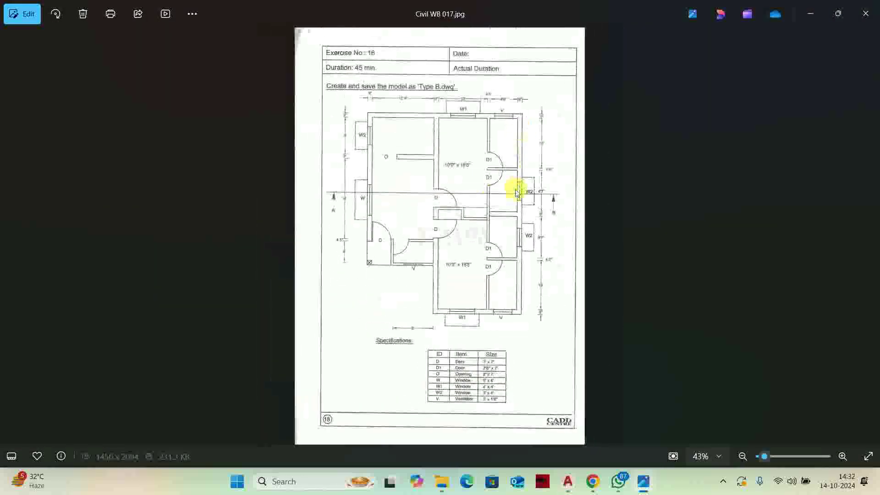
pyautogui.scroll(5, 517, 188)
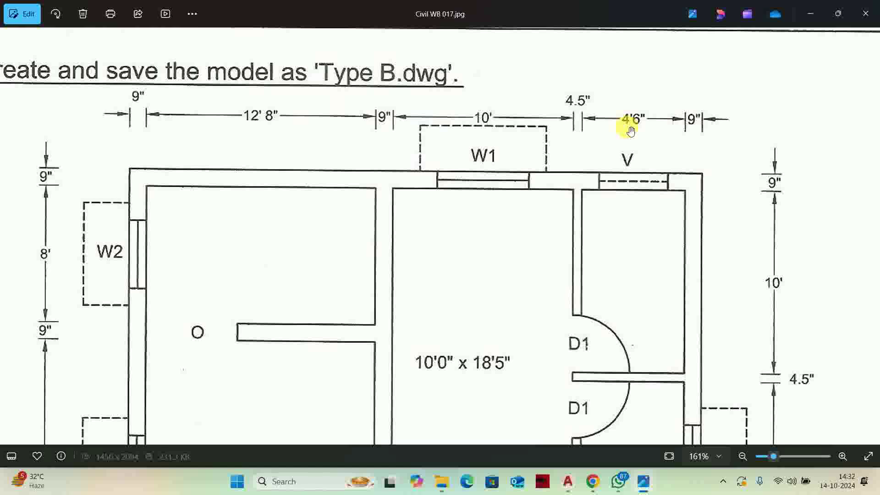
pyautogui.hotkey('alt', 'Tab')
pyautogui.moveTo(544, 232); pyautogui.dragTo(405, 261, button='middle')
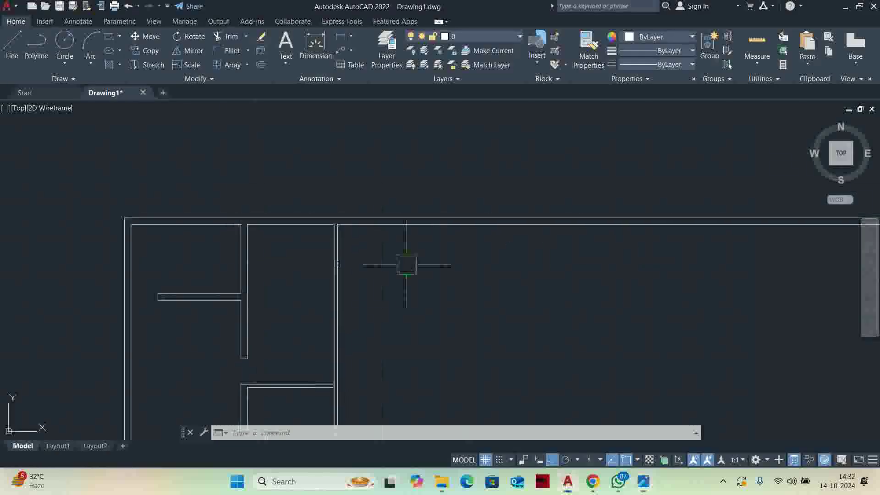
pyautogui.write('o')
pyautogui.press('Return')
pyautogui.write("4'6")
pyautogui.press('Return')
pyautogui.scroll(2, 407, 266)
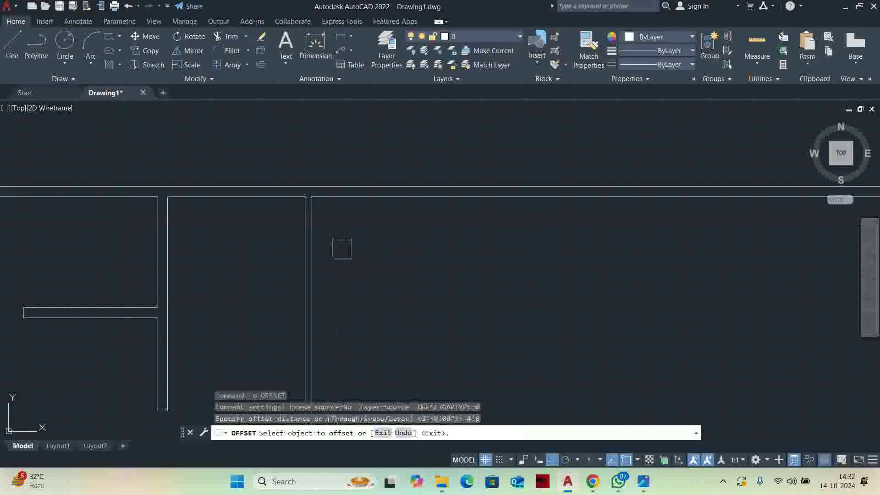
pyautogui.click(377, 242)
pyautogui.press('Return')
# Offset the narrow room's right boundary 9" to the right to form the right outer wall.
pyautogui.press('Return')
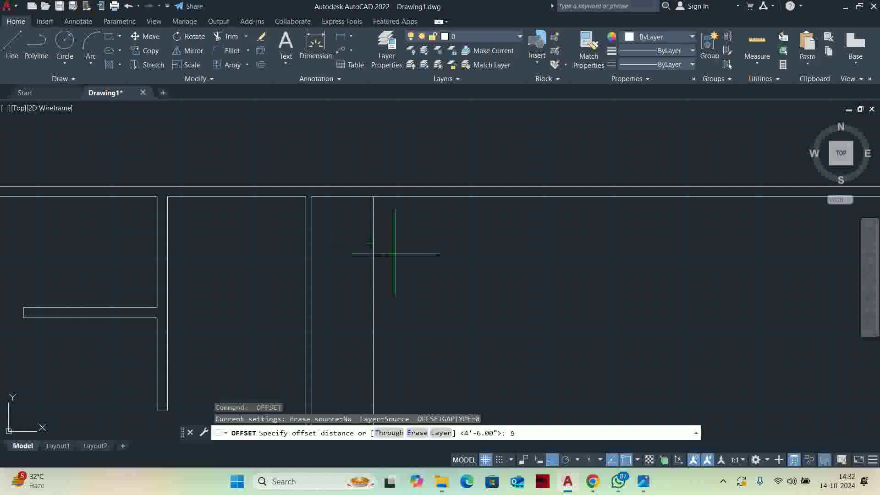
pyautogui.click(474, 250)
pyautogui.press('Return')
pyautogui.press('Return')
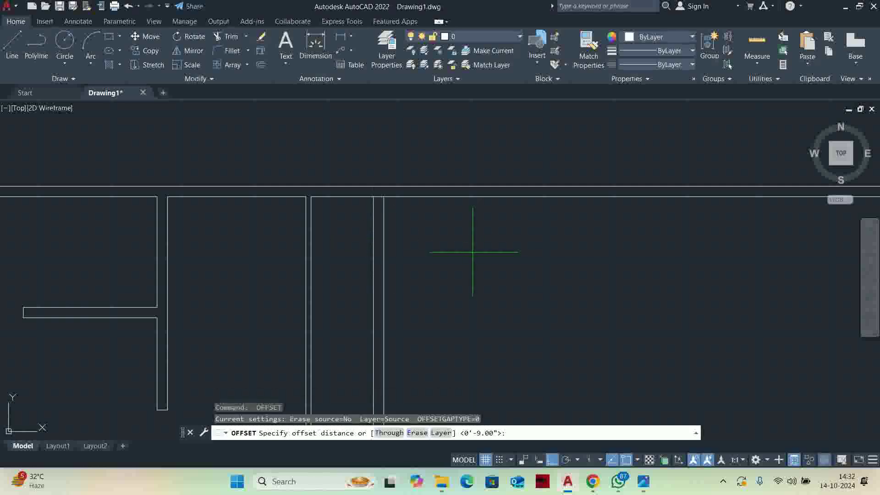
pyautogui.press('Escape')
# Extend the right wall's outer line to the top outer line and trim the top wall lines beyond the new corner.
pyautogui.press('Return')
pyautogui.scroll(2, 380, 210)
pyautogui.click(383, 210)
pyautogui.click(384, 210)
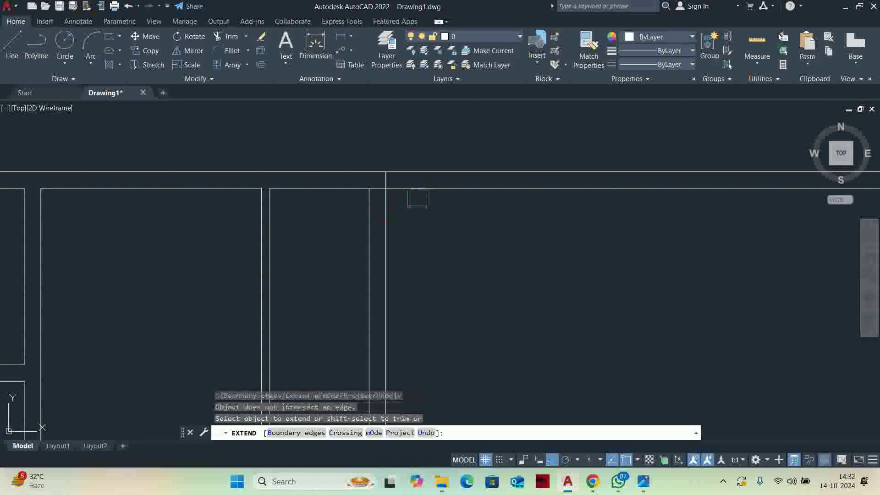
pyautogui.keyDown('shift'); pyautogui.click(418, 199); pyautogui.keyUp('shift')
pyautogui.keyDown('shift'); pyautogui.click(419, 167); pyautogui.keyUp('shift')
pyautogui.scroll(5, 382, 184)
pyautogui.scroll(-3, 390, 192)
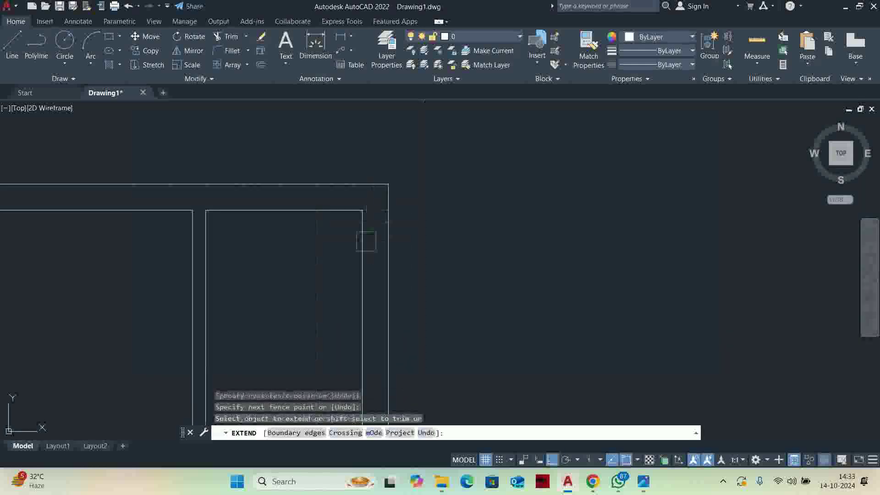
pyautogui.press('Return')
# Offset the narrow room's top inner line 10' downward to form the room's lower boundary.
pyautogui.write('o')
pyautogui.press('Return')
pyautogui.scroll(-2, 381, 229)
pyautogui.write('10')
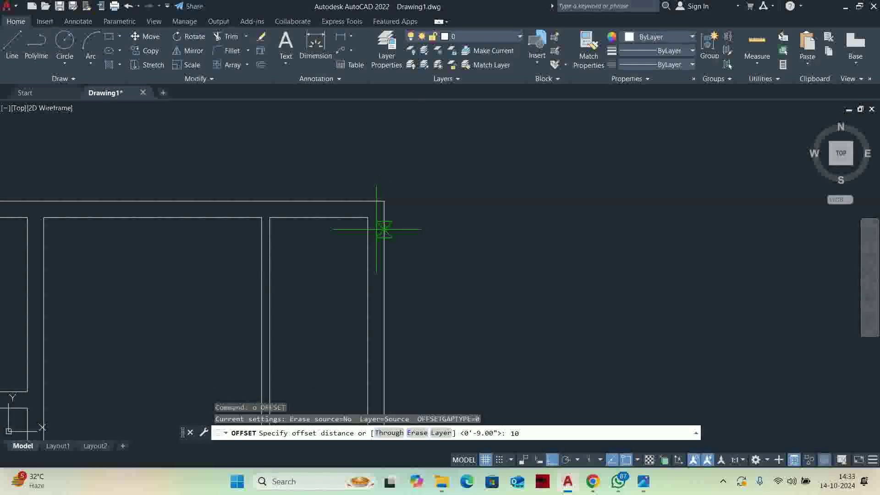
pyautogui.scroll(-2, 354, 236)
pyautogui.press('Escape')
# Offset the narrow room's lower boundary 4.5" downward to form the partition below it.
pyautogui.press('Return')
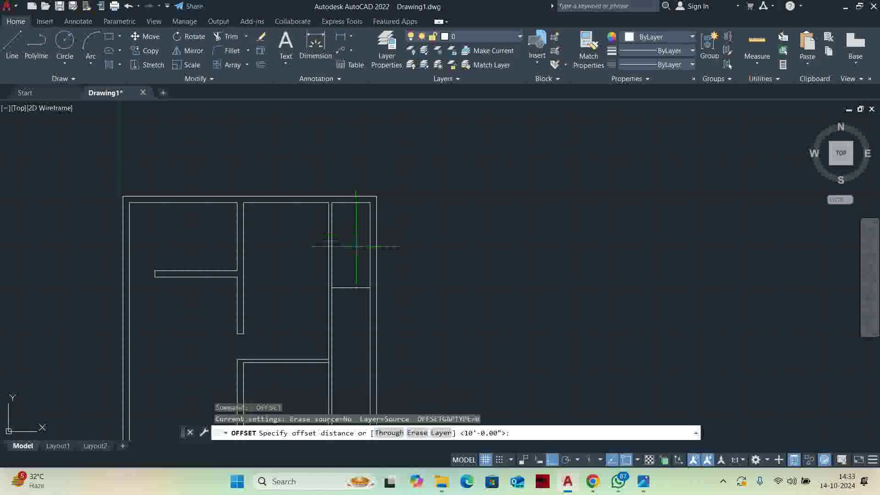
pyautogui.click(354, 286)
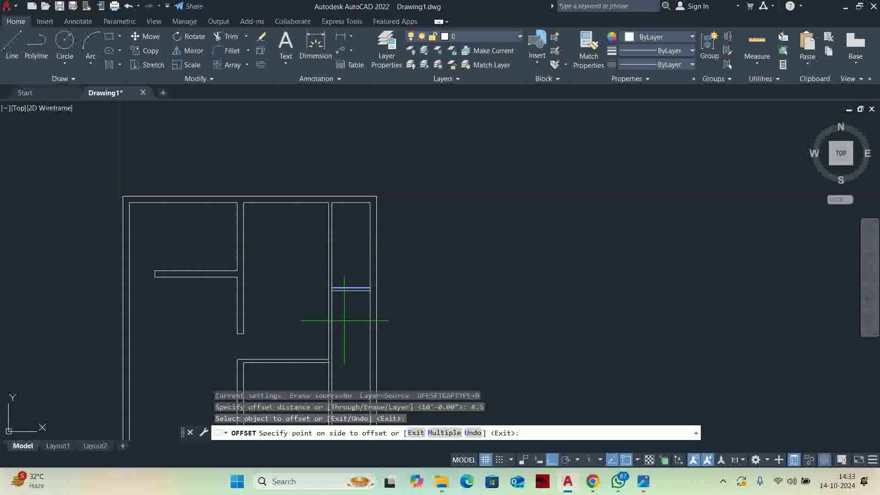
pyautogui.click(344, 320)
pyautogui.press('Escape')
pyautogui.scroll(4, 336, 294)
pyautogui.press('Escape')
# Trim the right outer wall's inner line between the narrow room's two horizontal partition lines.
pyautogui.write('tr')
pyautogui.press('Return')
pyautogui.scroll(7, 405, 289)
pyautogui.click(544, 252)
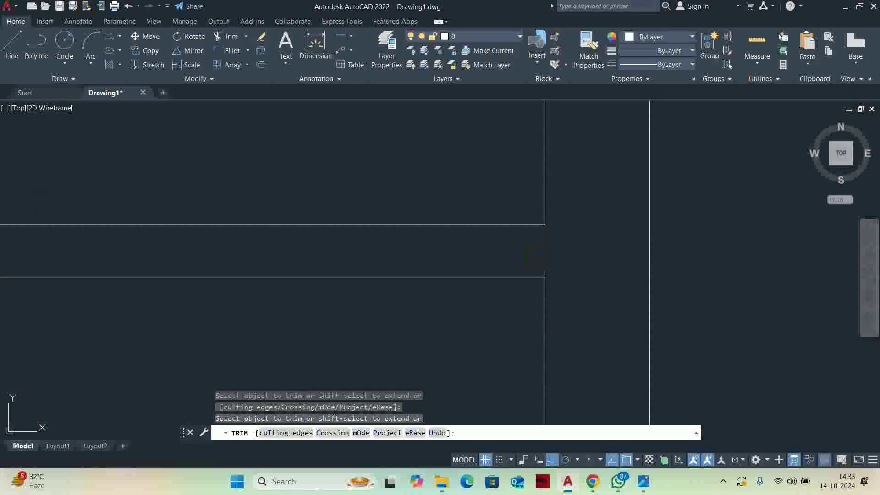
# Extend the 4.5" partition's lines to the vertical partition's left line and trim the vertical partition's right line between them.
pyautogui.scroll(-4, 292, 296)
pyautogui.moveTo(298, 304); pyautogui.dragTo(559, 306, button='middle')
pyautogui.keyDown('shift'); pyautogui.click(438, 263); pyautogui.keyUp('shift')
pyautogui.click(395, 281)
pyautogui.scroll(4, 383, 281)
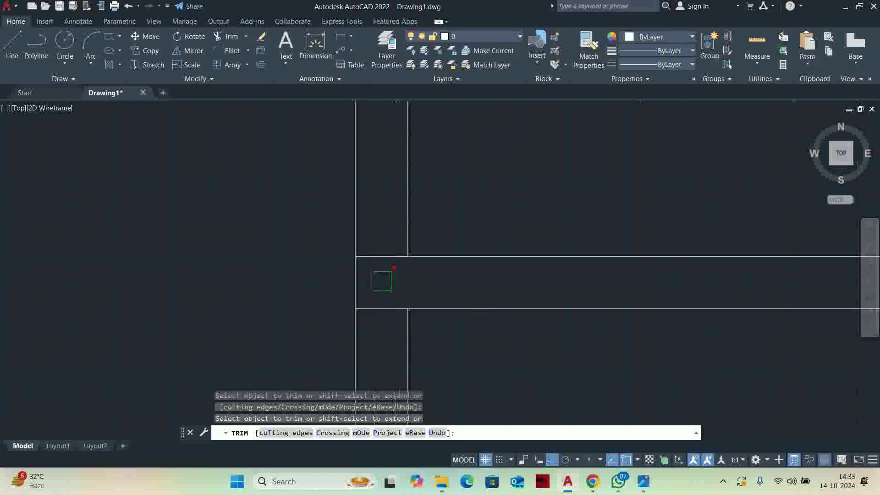
pyautogui.press('Escape')
pyautogui.press('Escape')
pyautogui.press('Escape')
pyautogui.scroll(-12, 400, 282)
pyautogui.moveTo(385, 283); pyautogui.dragTo(457, 285, button='middle')
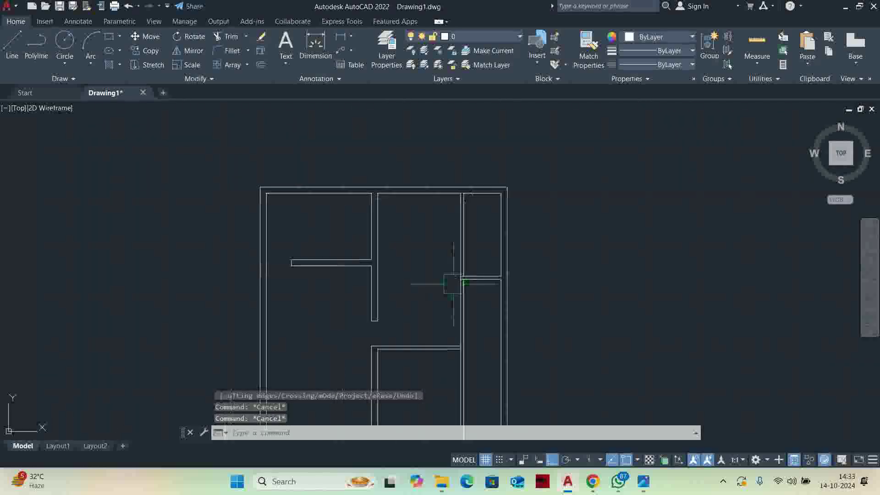
# Offset the 4.5" partition's upper line 30" upward and its lower line 30" downward to mark two door openings.
pyautogui.hotkey('alt', 'Tab')
pyautogui.hotkey('alt', 'Tab')
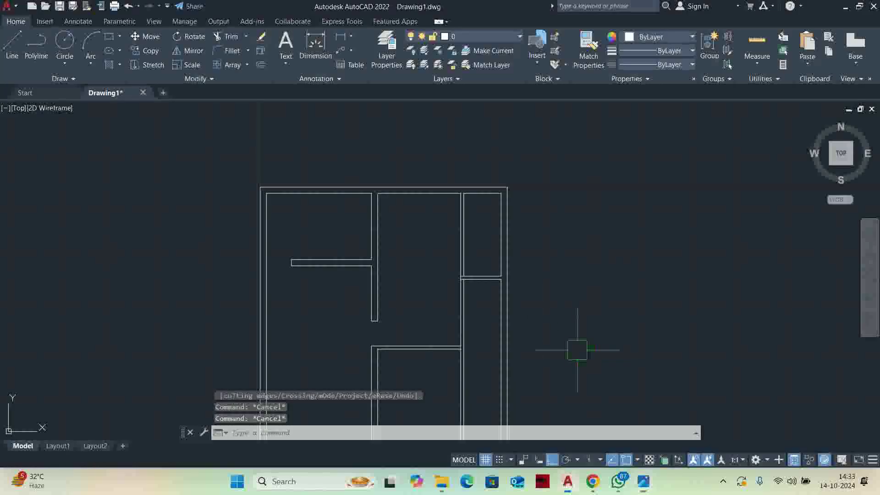
pyautogui.scroll(6, 486, 285)
pyautogui.write('o')
pyautogui.press('Return')
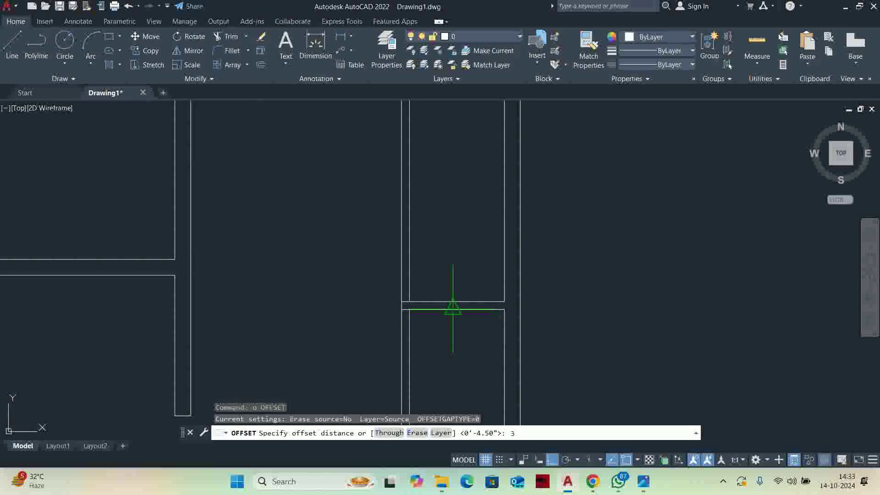
pyautogui.press('Return')
pyautogui.scroll(4, 427, 298)
pyautogui.click(413, 307)
pyautogui.click(422, 241)
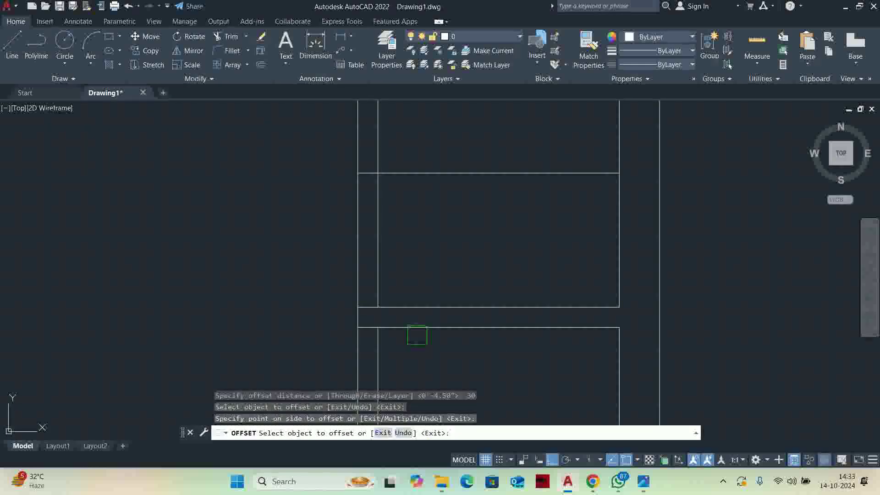
pyautogui.click(415, 329)
pyautogui.scroll(-2, 413, 321)
pyautogui.click(428, 281)
pyautogui.press('Escape')
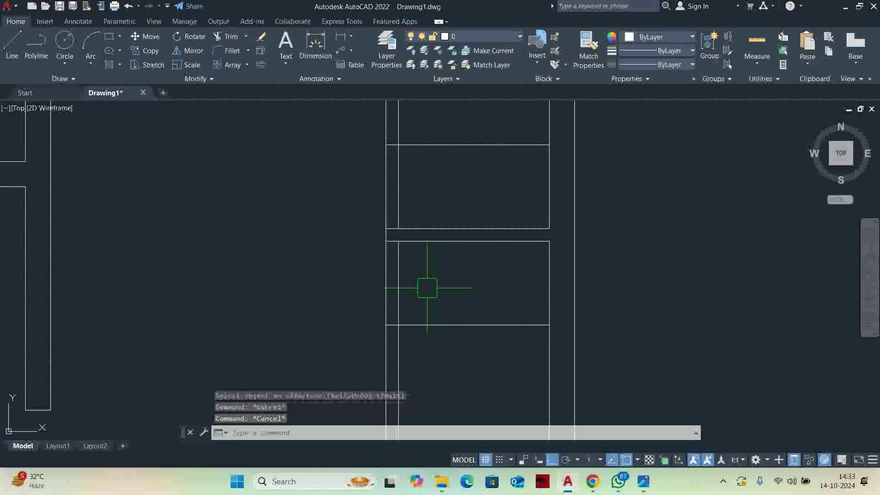
# Trim the marker lines and the vertical partition's lines to open the doorways above and below the 4.5" partition.
pyautogui.write('tr')
pyautogui.press('Return')
pyautogui.moveTo(450, 331)
pyautogui.mouseDown()
pyautogui.moveTo(452, 314)
pyautogui.moveTo(338, 268)
pyautogui.moveTo(471, 133)
pyautogui.mouseUp()
pyautogui.scroll(-10, 391, 236)
pyautogui.scroll(6, 405, 225)
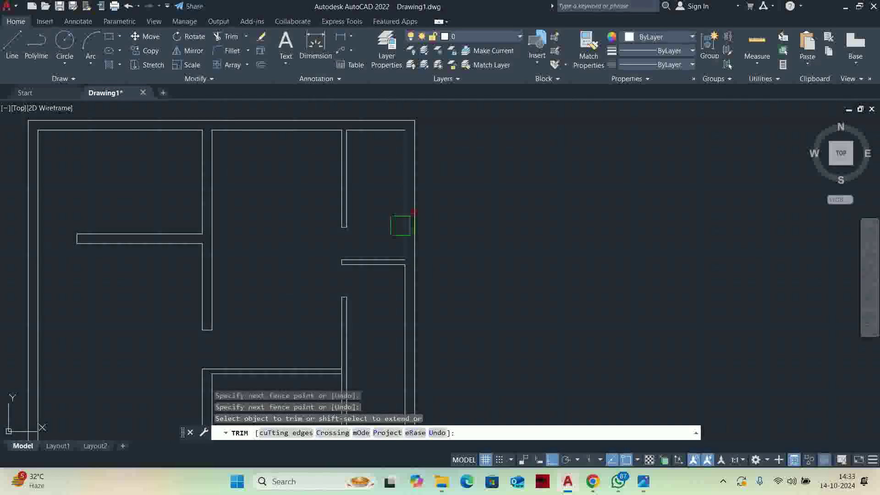
# Consult the reference plan for the next room's depth and offset the 4.5" partition's lower line 8'7" downward.
pyautogui.hotkey('alt', 'Tab')
pyautogui.moveTo(388, 279); pyautogui.dragTo(353, 204)
pyautogui.scroll(-3, 523, 344)
pyautogui.moveTo(546, 387); pyautogui.dragTo(513, 169)
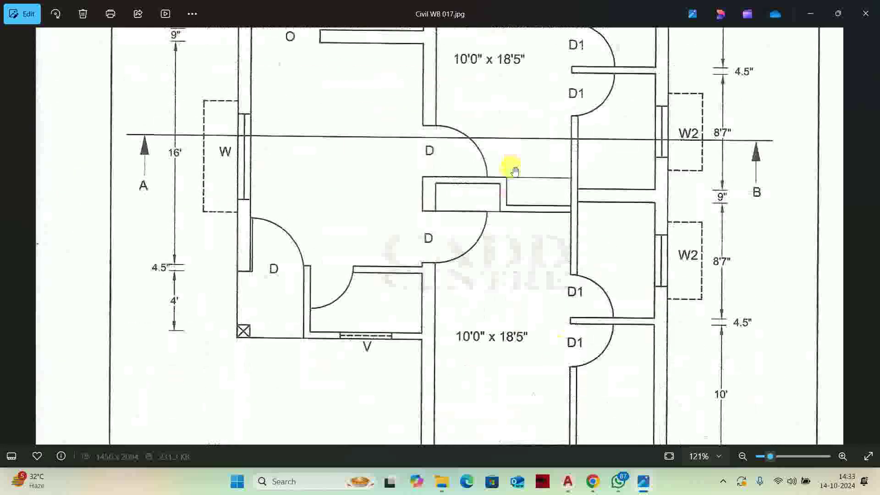
pyautogui.scroll(4, 573, 273)
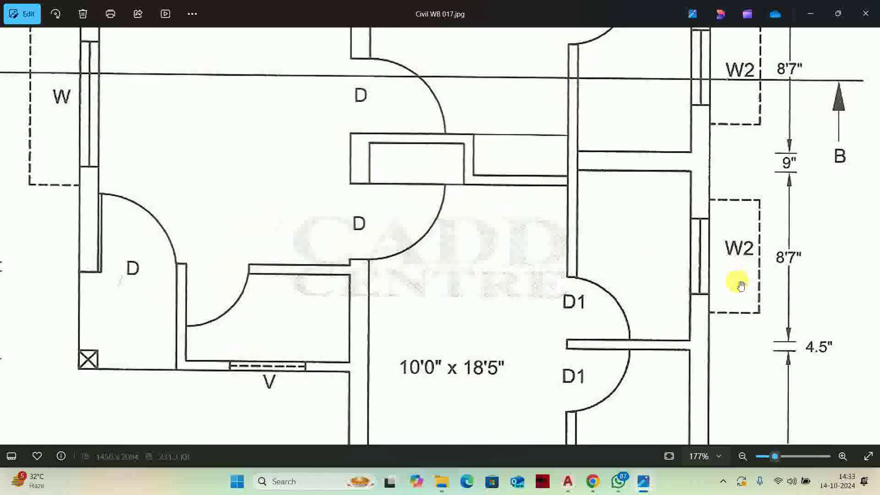
pyautogui.hotkey('alt', 'Tab')
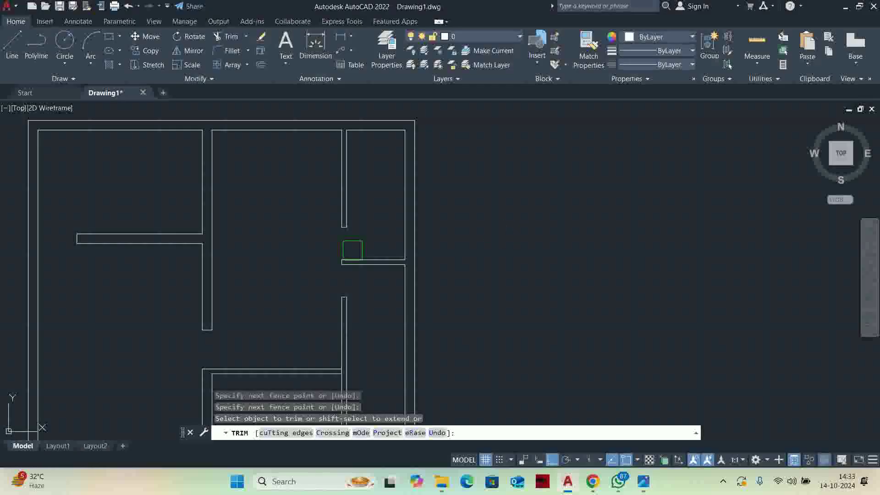
pyautogui.press('Escape')
pyautogui.write('o')
pyautogui.press('Return')
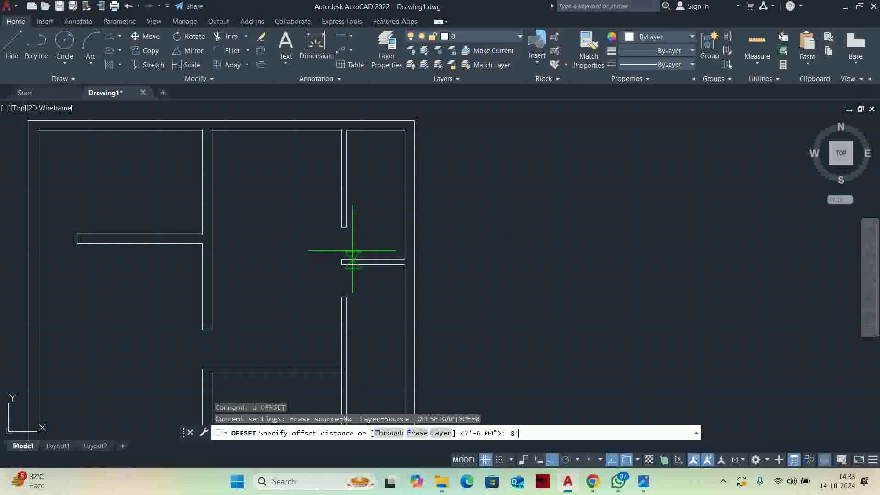
pyautogui.press('Return')
pyautogui.scroll(4, 380, 265)
pyautogui.click(380, 264)
pyautogui.click(383, 279)
pyautogui.scroll(-2, 381, 311)
pyautogui.moveTo(379, 313); pyautogui.dragTo(357, 189, button='middle')
# Offset the 8'7" room's lower boundary 9" downward to form the dividing wall.
pyautogui.press('Return')
pyautogui.press('Return')
pyautogui.write('9')
pyautogui.press('Return')
pyautogui.click(344, 331)
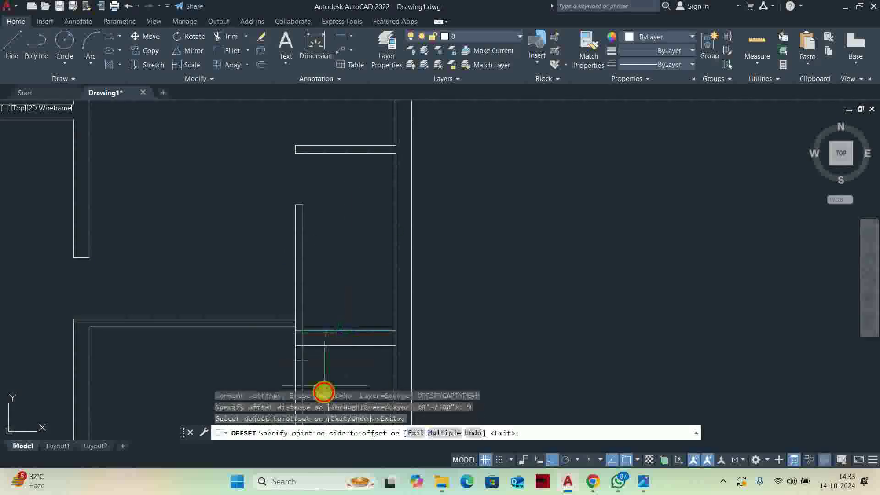
pyautogui.click(324, 392)
pyautogui.press('Escape')
pyautogui.press('Escape')
pyautogui.press('Escape')
# Trim the right outer wall's inner line between the 9" wall's lines and the 9" wall's ends inside the vertical partition.
pyautogui.write('tr')
pyautogui.press('Return')
pyautogui.scroll(5, 380, 343)
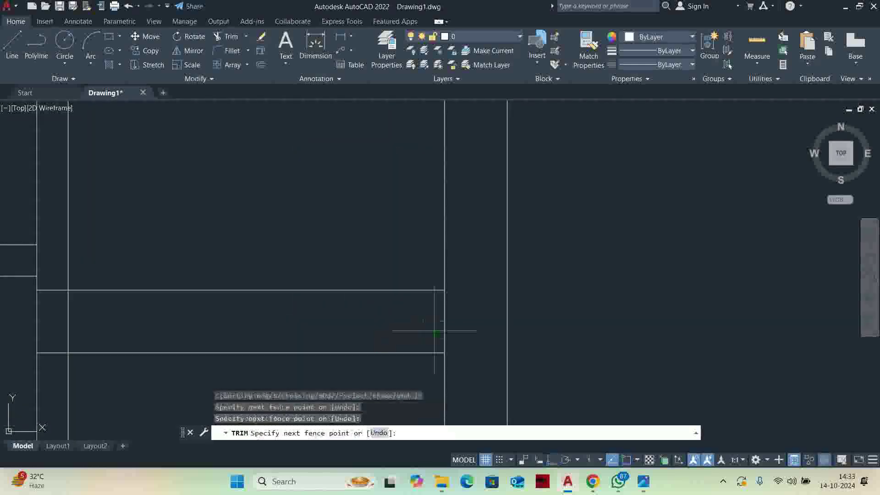
pyautogui.click(441, 321)
pyautogui.click(47, 354)
pyautogui.click(59, 316)
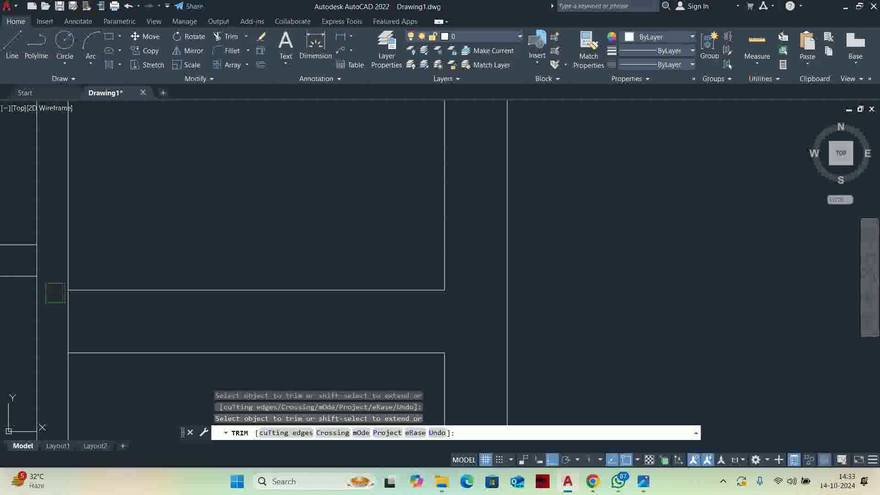
pyautogui.scroll(-3, 209, 281)
pyautogui.press('Escape')
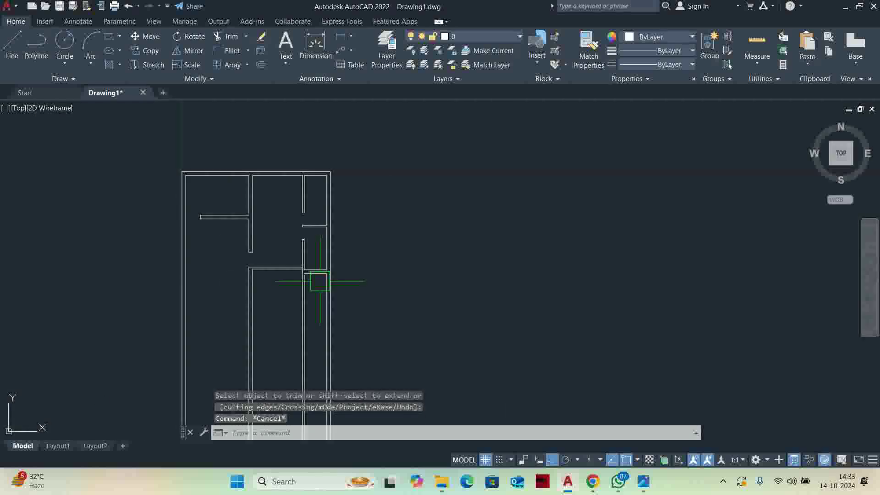
# Check the reference plan and offset the 9" dividing wall's lower line 8'7" downward for the next room.
pyautogui.hotkey('alt', 'Tab')
pyautogui.scroll(-6, 543, 324)
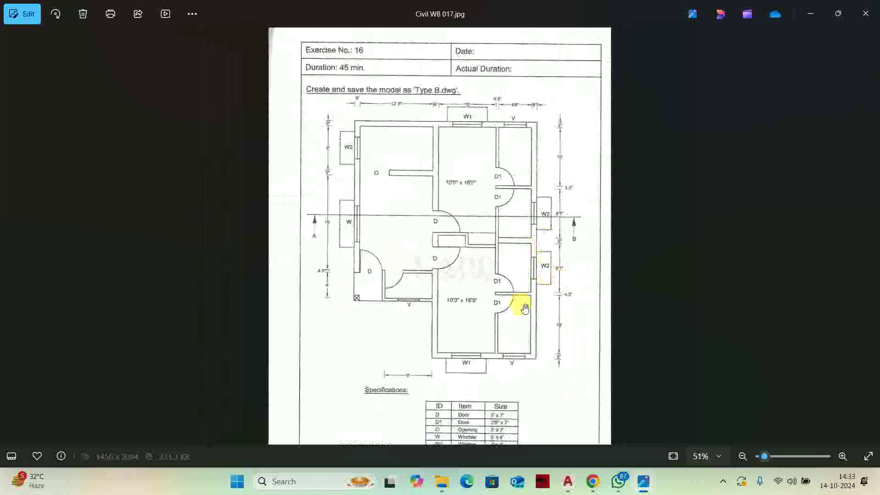
pyautogui.scroll(1, 539, 302)
pyautogui.hotkey('alt', 'Tab')
pyautogui.scroll(1, 364, 269)
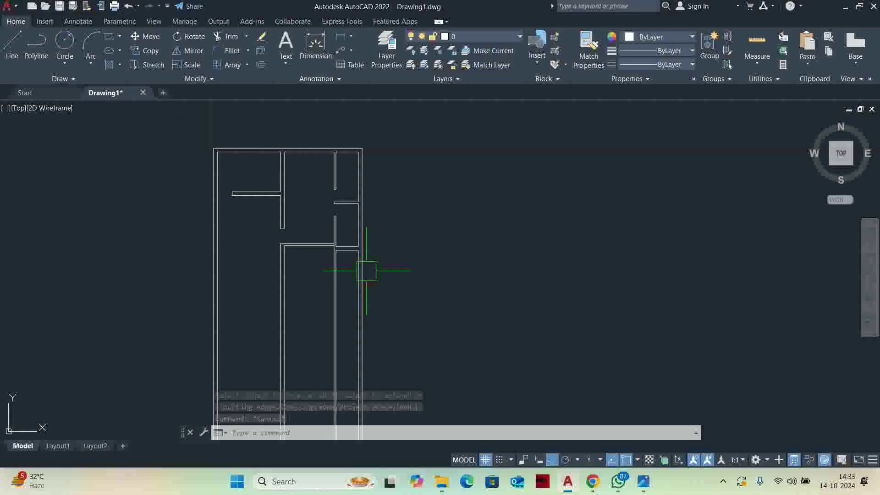
pyautogui.write('o')
pyautogui.write("8'7")
pyautogui.press('Return')
pyautogui.scroll(3, 358, 257)
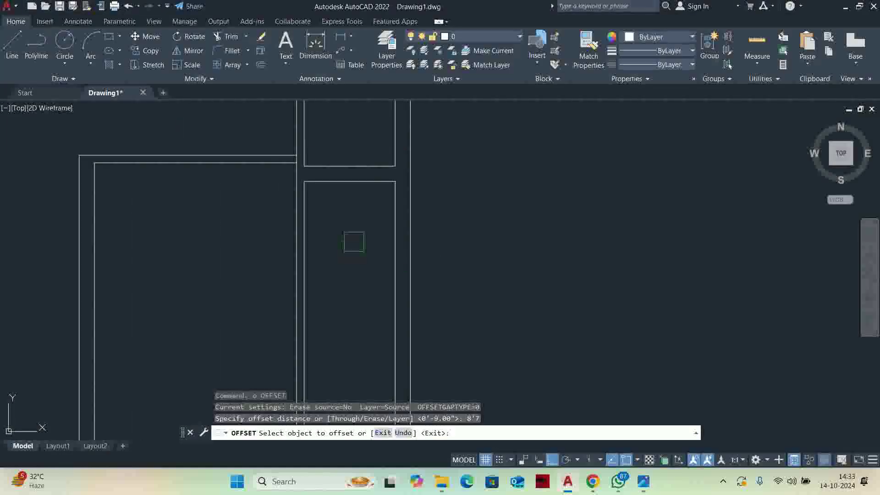
pyautogui.click(346, 182)
pyautogui.click(325, 263)
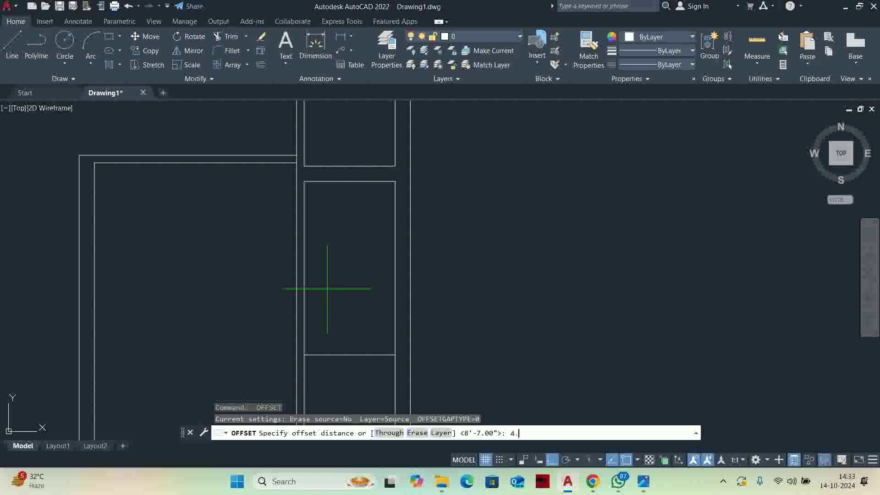
# Offset the second 8'7" room's lower boundary 4.5" downward to form the partition below it.
pyautogui.press('Return')
pyautogui.click(321, 354)
pyautogui.press('Escape')
pyautogui.moveTo(337, 375); pyautogui.dragTo(433, 259, button='middle')
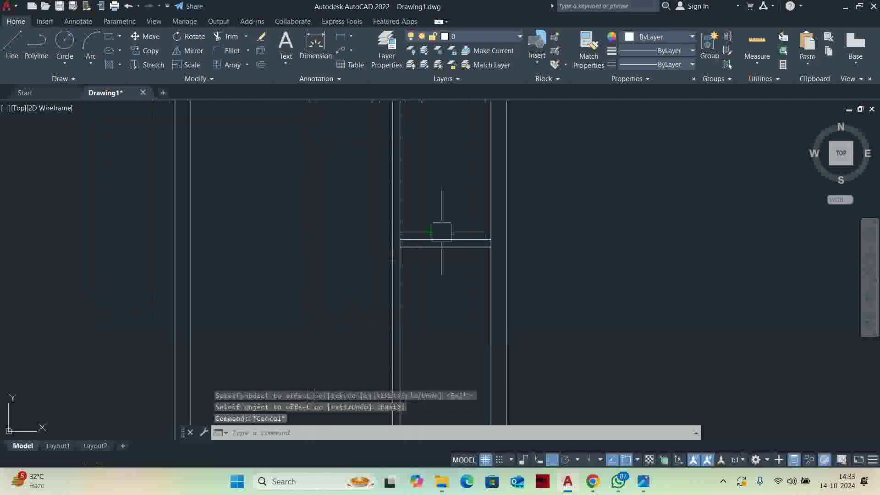
# Extend the new partition's lines to the vertical partition's left line and trim the crossing wall lines between them at both ends.
pyautogui.write('rex')
pyautogui.press('Return')
pyautogui.scroll(4, 419, 253)
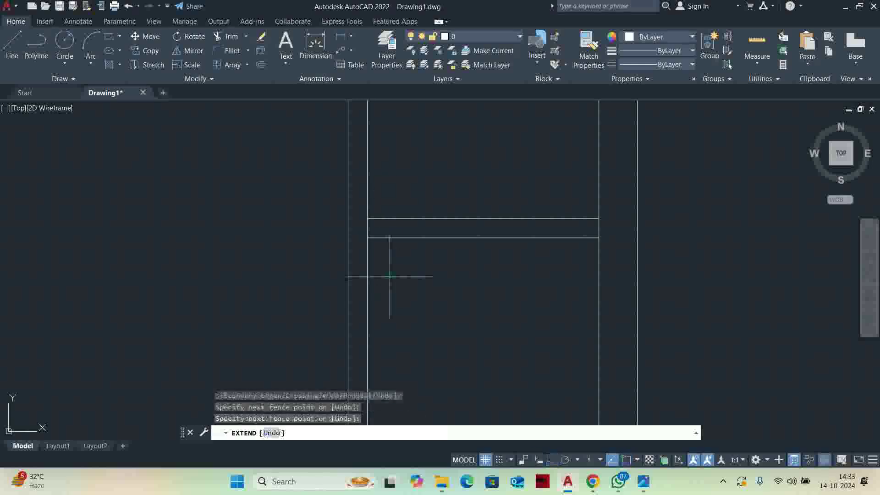
pyautogui.press('Return')
pyautogui.scroll(2, 372, 229)
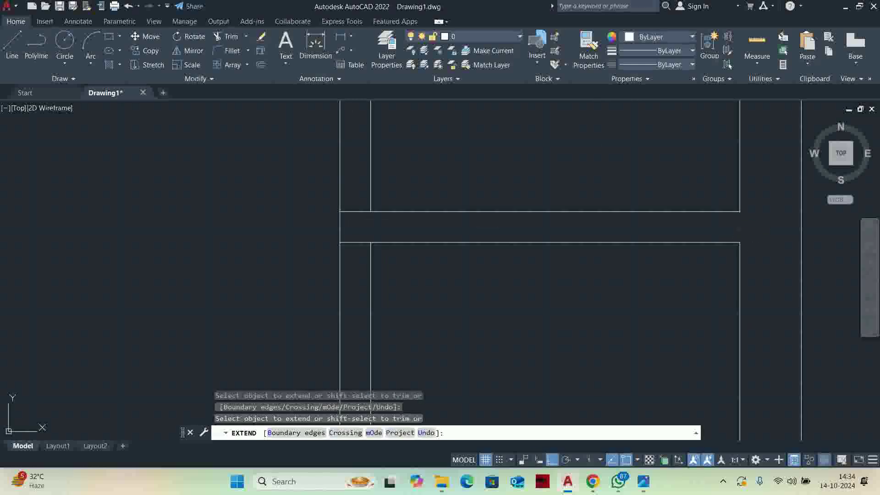
pyautogui.scroll(-8, 474, 180)
pyautogui.press('Escape')
pyautogui.scroll(-4, 455, 186)
pyautogui.moveTo(454, 187); pyautogui.dragTo(435, 241, button='middle')
# Offset the lower 4.5" partition's upper line 2'6" upward and its lower line 2'6" downward to mark door openings.
pyautogui.write('o')
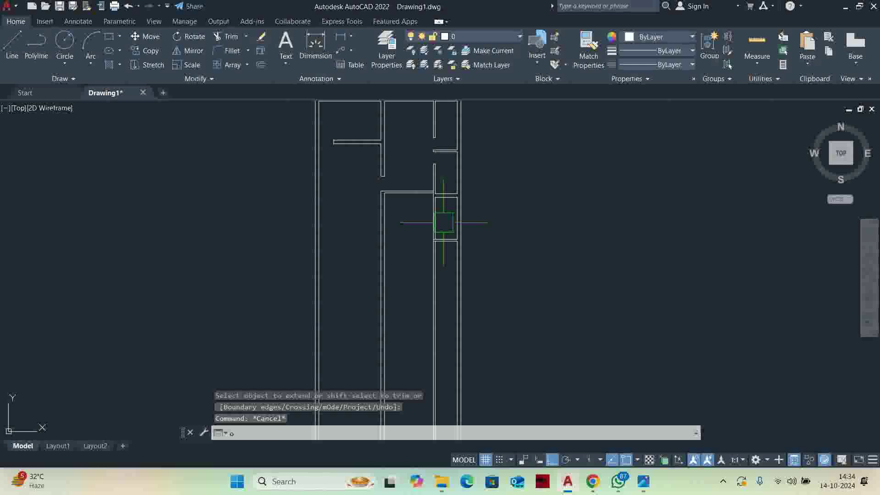
pyautogui.press('Return')
pyautogui.write('b3')
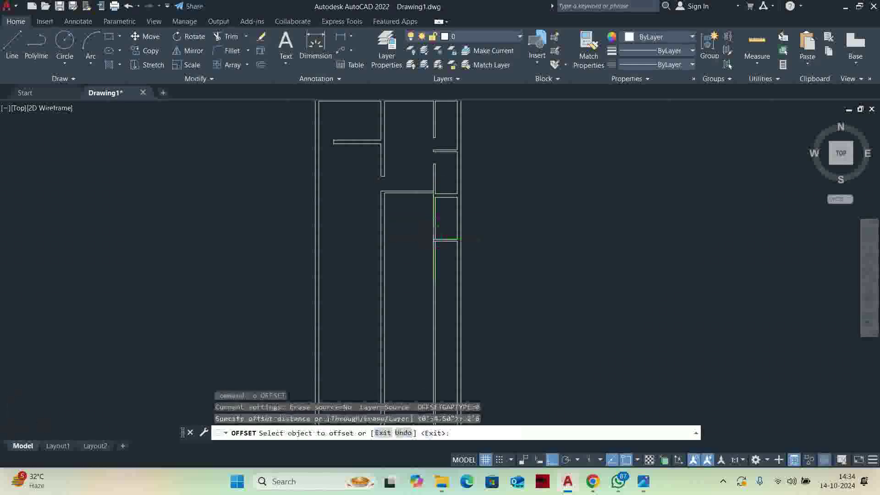
pyautogui.scroll(6, 437, 229)
pyautogui.click(451, 263)
pyautogui.click(454, 218)
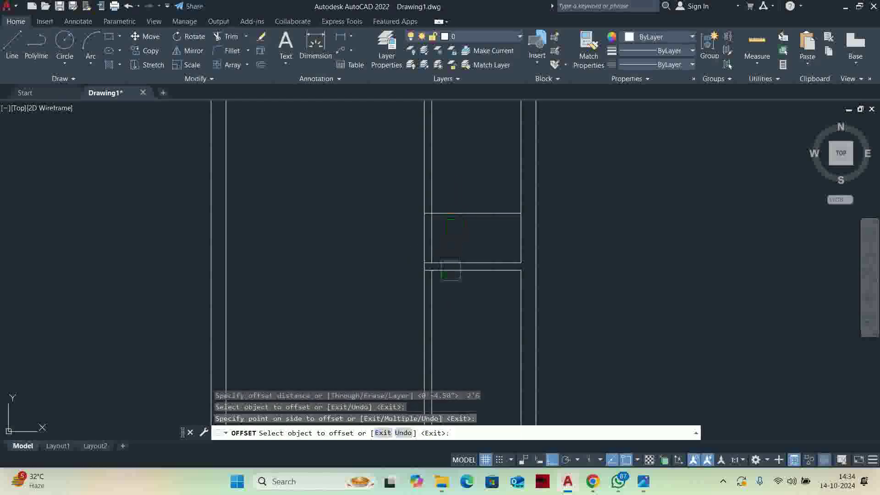
pyautogui.click(451, 271)
pyautogui.click(455, 310)
pyautogui.press('Return')
# Trim the marker lines and the vertical partition's lines to open the doorways on both sides of the lower 4.5" partition.
pyautogui.write('tr')
pyautogui.press('Return')
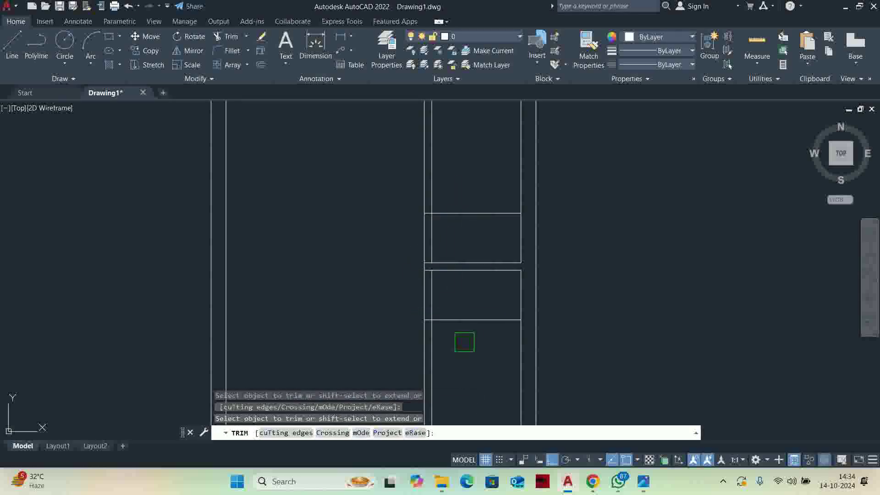
pyautogui.click(477, 331)
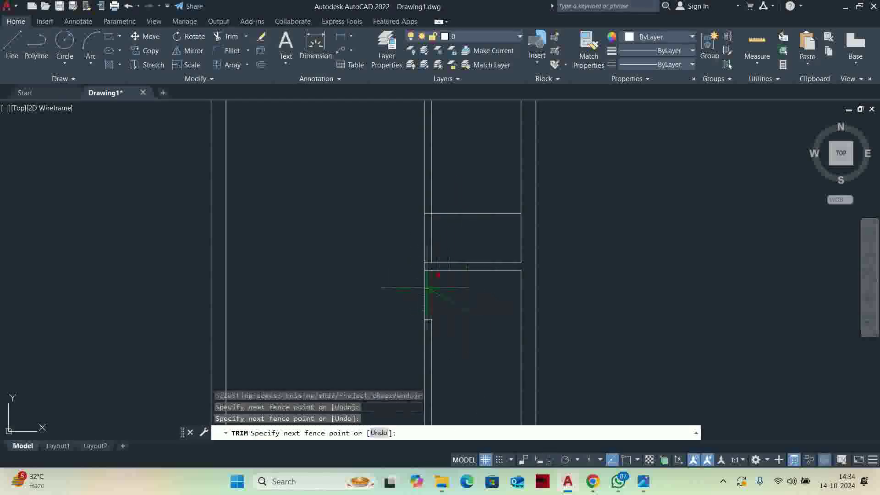
pyautogui.click(395, 281)
pyautogui.press('Return')
pyautogui.click(380, 267)
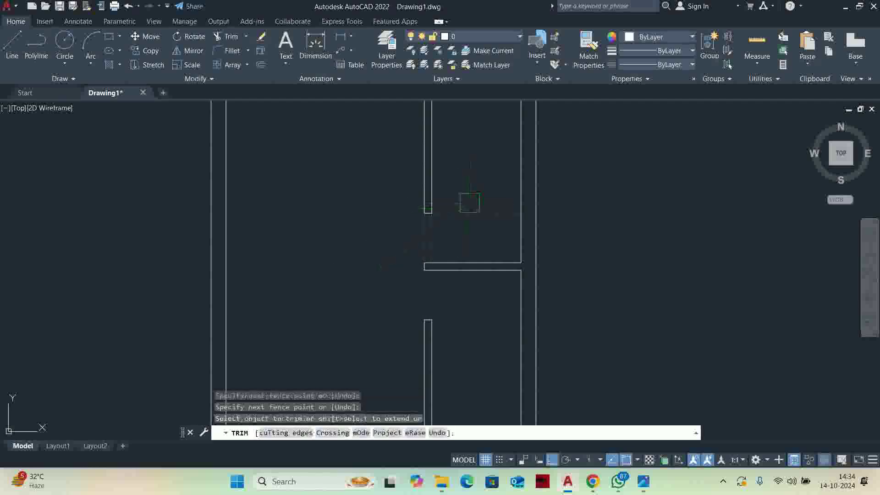
pyautogui.press('Escape')
pyautogui.press('Escape')
pyautogui.scroll(-3, 476, 209)
pyautogui.press('space')
pyautogui.click(486, 212)
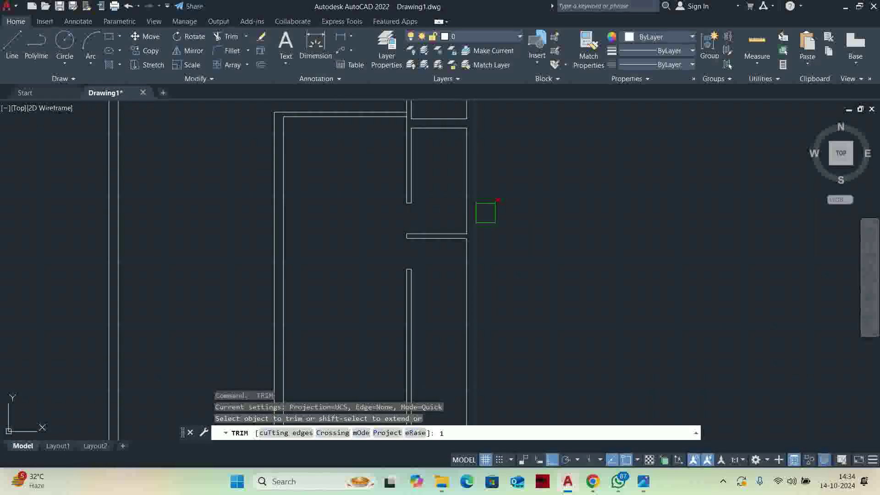
pyautogui.scroll(4, 438, 250)
pyautogui.press('Escape')
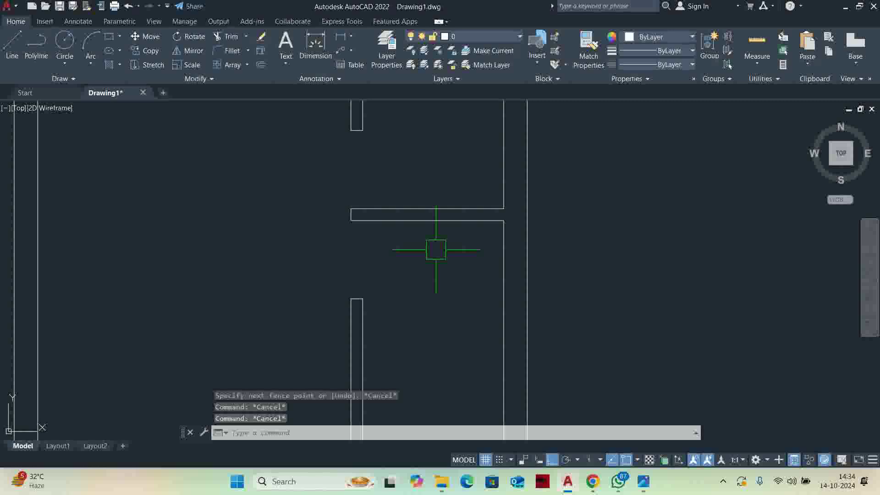
# Offset the lower 4.5" partition's lower line 10' downward to set the last narrow room's lower boundary.
pyautogui.write('o')
pyautogui.press('Return')
pyautogui.write('10')
pyautogui.press('Return')
pyautogui.click(435, 221)
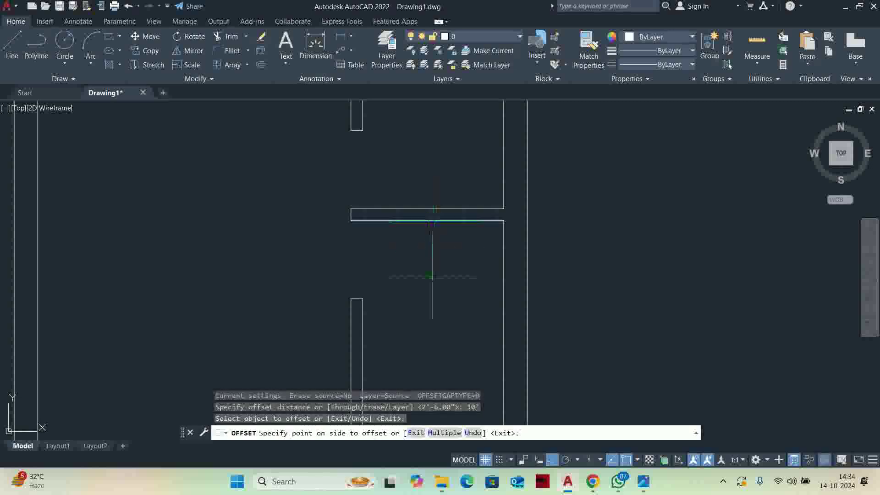
pyautogui.click(422, 271)
pyautogui.scroll(-5, 422, 275)
pyautogui.press('Escape')
# Check the bottom wall thickness in the reference plan and offset the last narrow room's lower boundary 9" downward.
pyautogui.press('space')
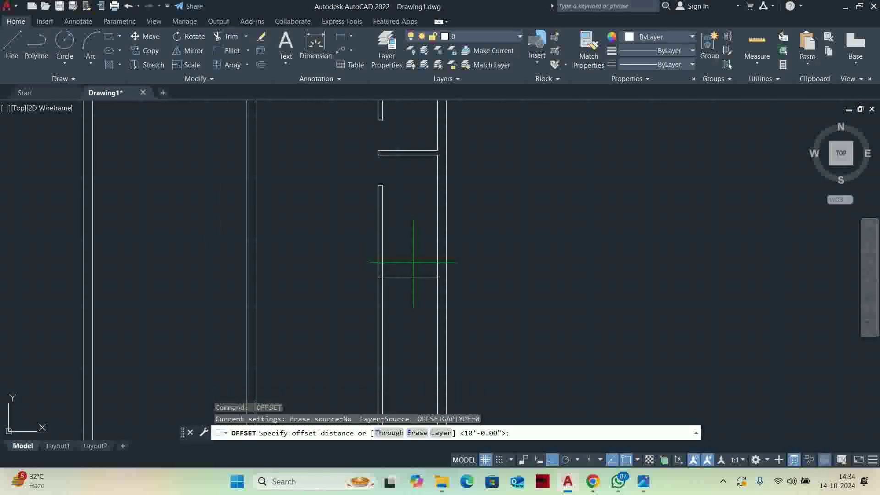
pyautogui.click(647, 475)
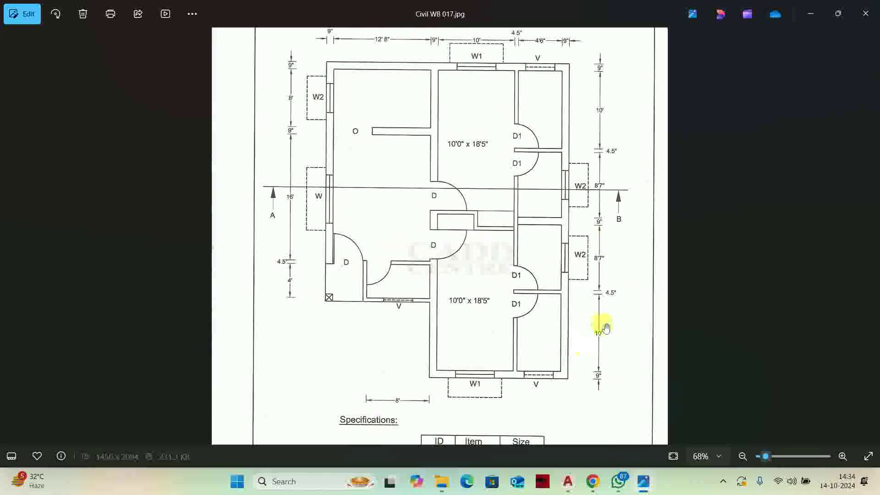
pyautogui.click(810, 14)
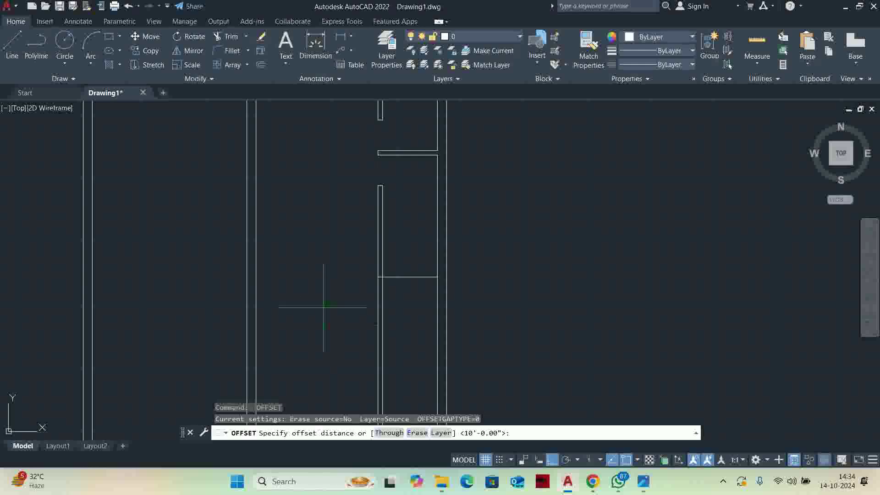
pyautogui.write('9')
pyautogui.press('Return')
pyautogui.click(406, 282)
pyautogui.click(398, 345)
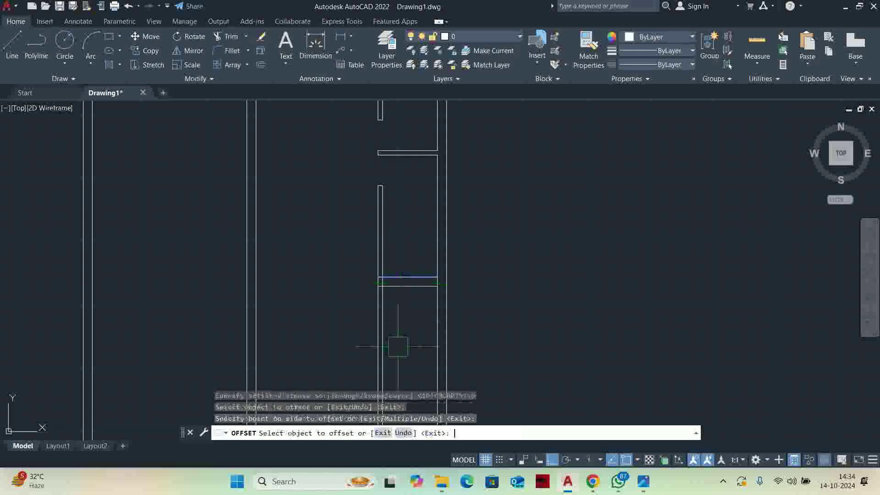
# Extend the last narrow room's two bottom wall lines across the plan to the left outer wall.
pyautogui.press('Return')
pyautogui.press('Escape')
pyautogui.moveTo(406, 337); pyautogui.dragTo(511, 352, button='middle')
pyautogui.write('ex')
pyautogui.press('Return')
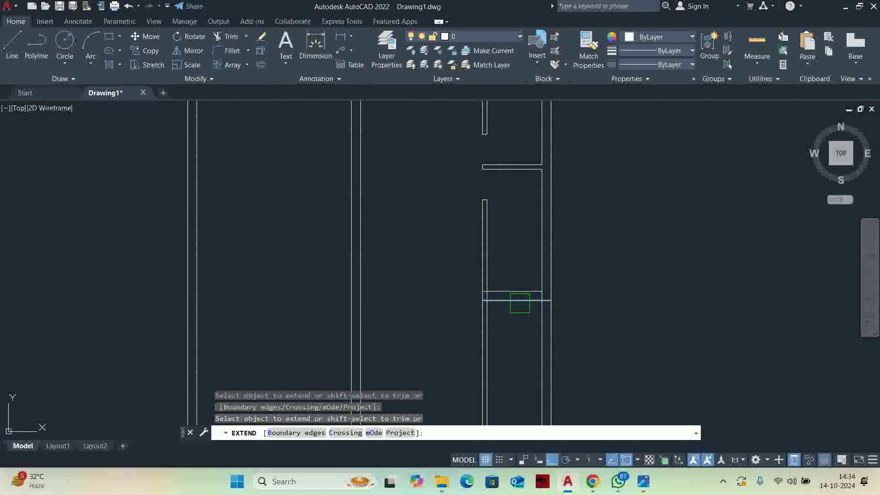
pyautogui.click(504, 292)
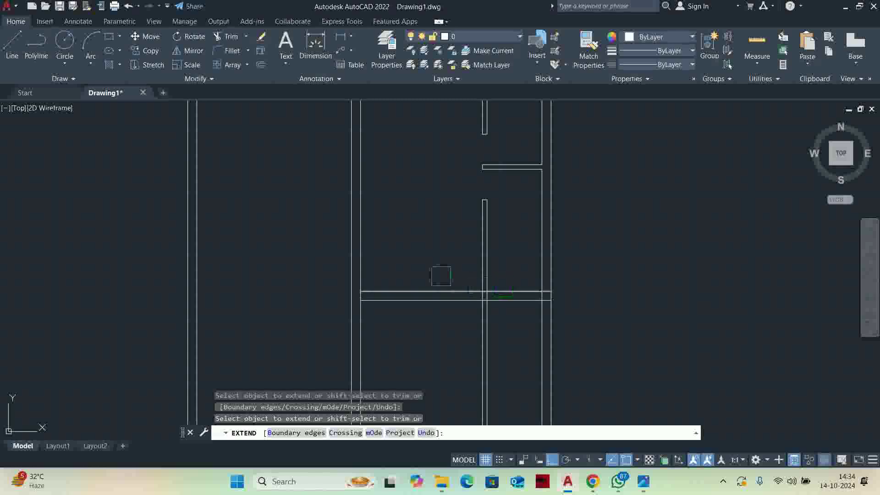
pyautogui.click(432, 275)
pyautogui.click(404, 320)
pyautogui.click(401, 277)
pyautogui.click(382, 328)
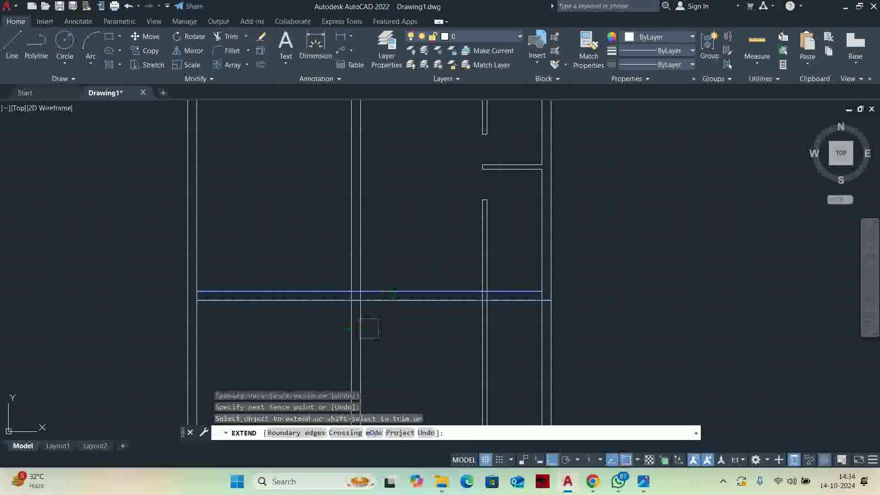
pyautogui.click(185, 316)
pyautogui.click(233, 309)
pyautogui.click(158, 322)
pyautogui.click(143, 324)
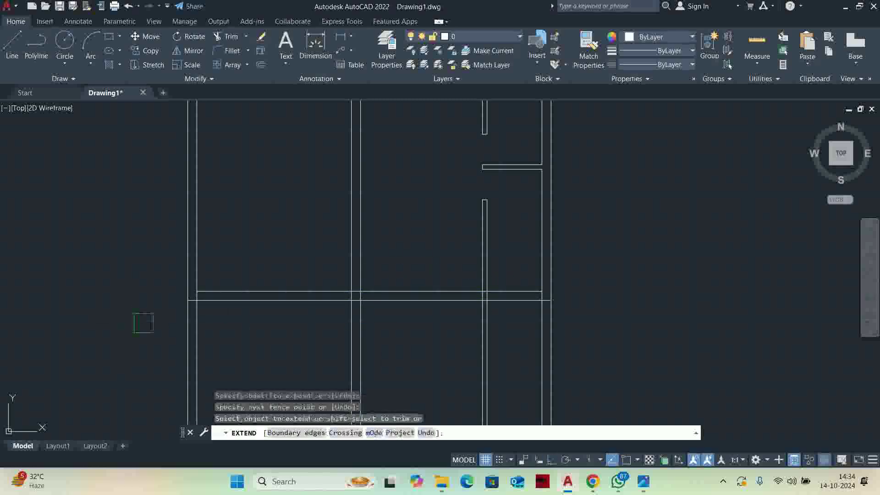
# Trim the vertical wall lines that overshoot the bottom wall or run through its thickness.
pyautogui.keyDown('shift'); pyautogui.moveTo(603, 346); pyautogui.dragTo(83, 339); pyautogui.keyUp('shift')
pyautogui.scroll(5, 180, 306)
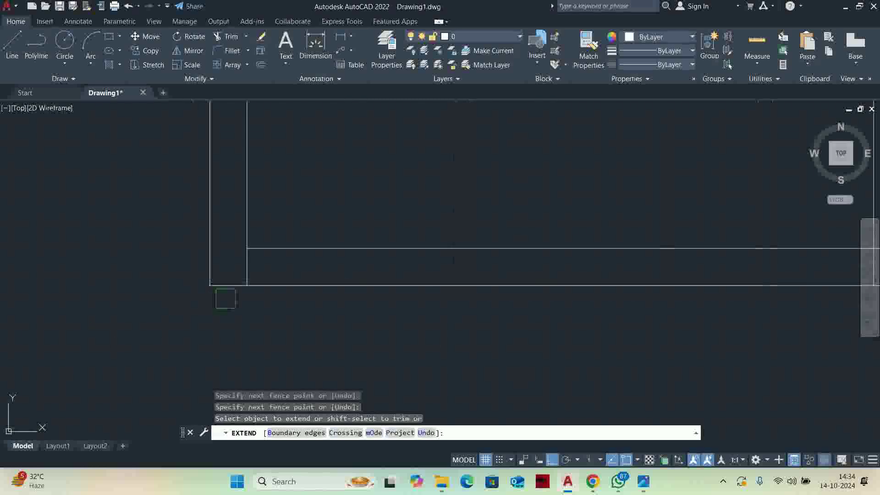
pyautogui.press('Return')
pyautogui.scroll(-5, 252, 280)
pyautogui.scroll(5, 335, 256)
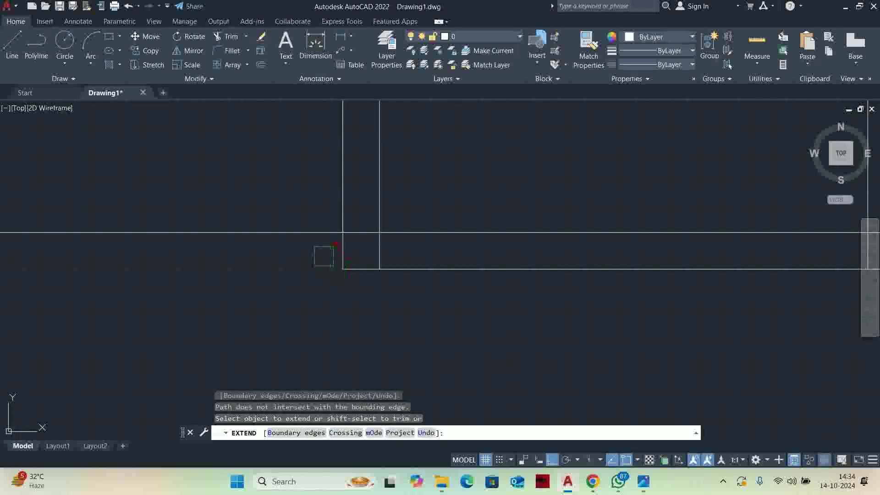
pyautogui.click(323, 256)
pyautogui.scroll(-4, 324, 257)
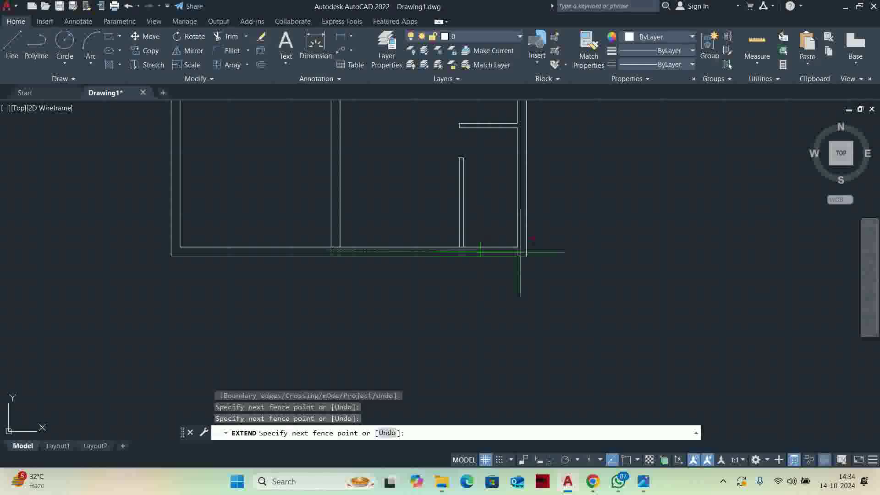
pyautogui.press('Return')
# Trim the bottom wall's inner line where the vertical partition and the middle wall join it.
pyautogui.scroll(8, 438, 246)
pyautogui.scroll(-5, 408, 234)
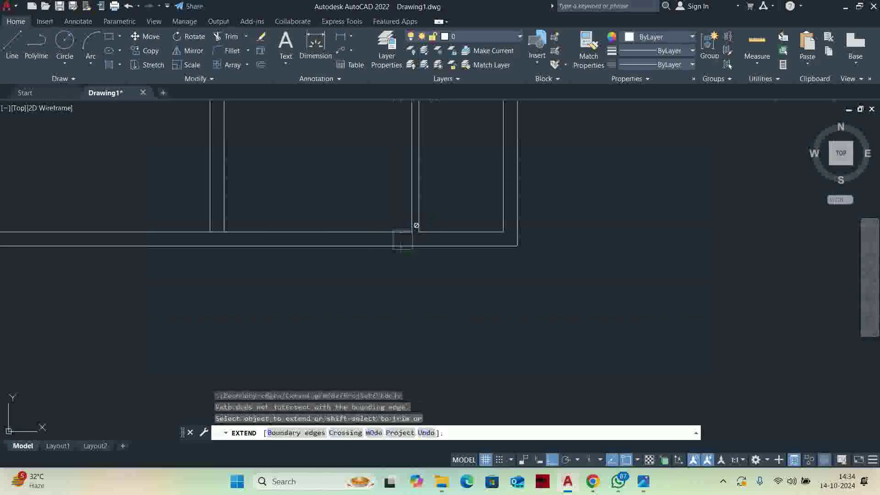
pyautogui.scroll(6, 209, 230)
pyautogui.keyDown('shift'); pyautogui.click(230, 232); pyautogui.keyUp('shift')
pyautogui.click(232, 234)
pyautogui.scroll(-10, 239, 241)
pyautogui.moveTo(243, 255); pyautogui.dragTo(294, 294, button='middle')
pyautogui.press('Escape')
pyautogui.press('Escape')
pyautogui.press('Escape')
pyautogui.press('Escape')
pyautogui.scroll(4, 298, 221)
pyautogui.scroll(-4, 299, 221)
# Check the lower bedroom's size in the reference plan and offset its bottom wall's inner line 18'5" upward.
pyautogui.press('alt')
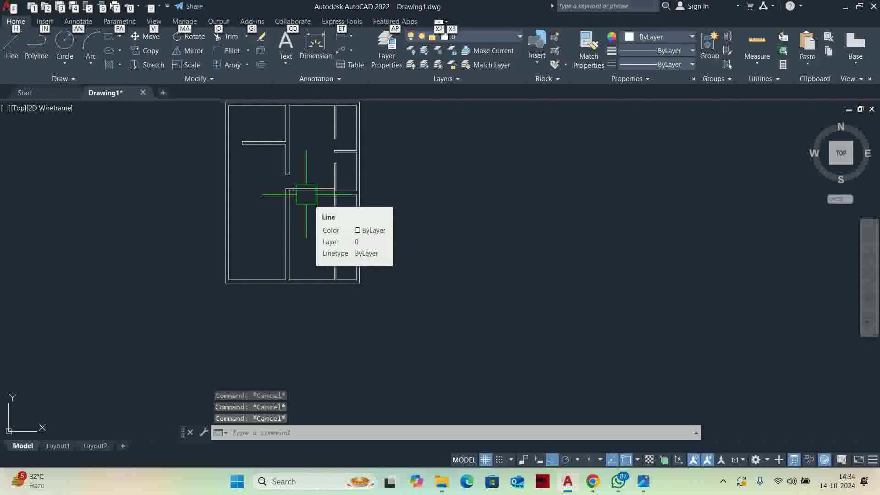
pyautogui.hotkey('alt', 'Tab')
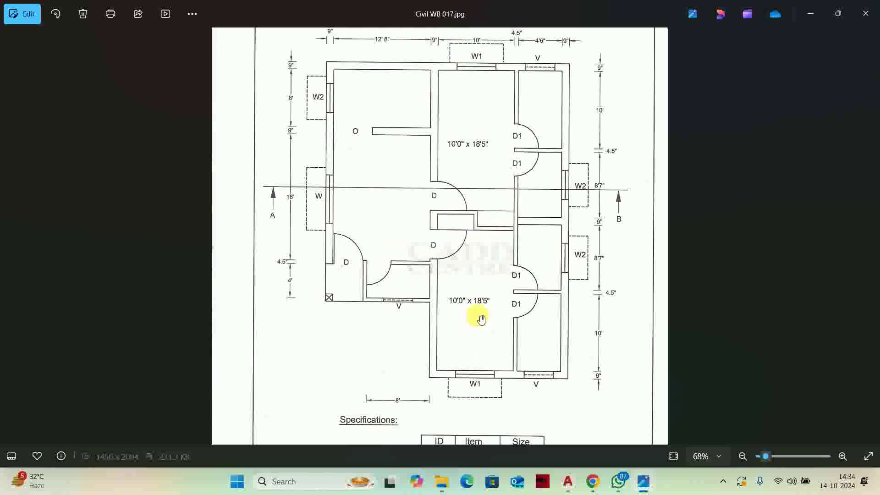
pyautogui.hotkey('alt', 'Tab')
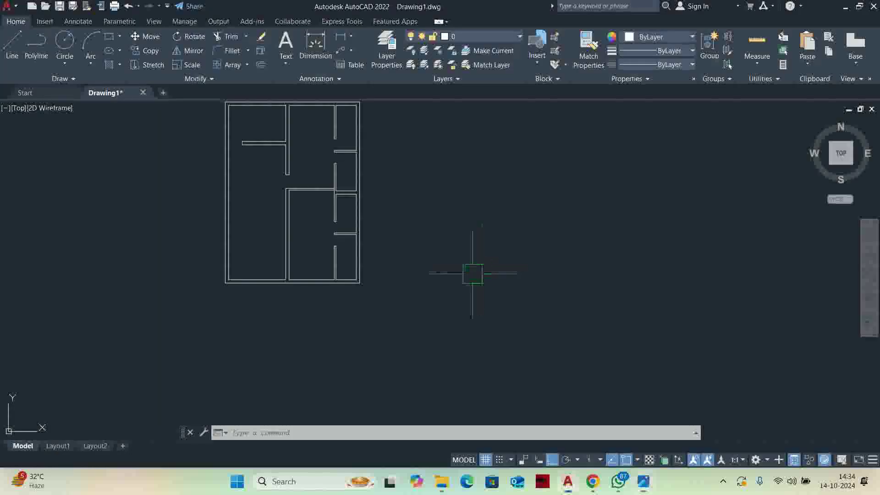
pyautogui.scroll(4, 316, 240)
pyautogui.write('o')
pyautogui.press('Return')
pyautogui.write('1')
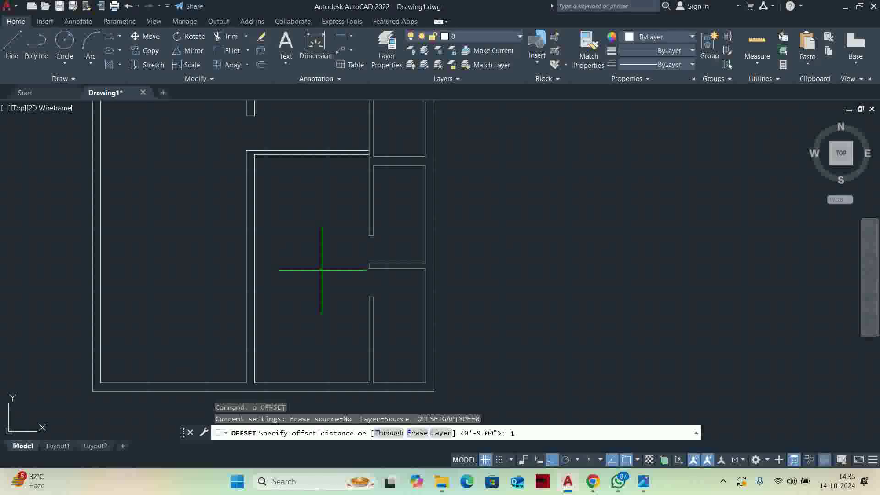
pyautogui.write("8'")
pyautogui.press('Return')
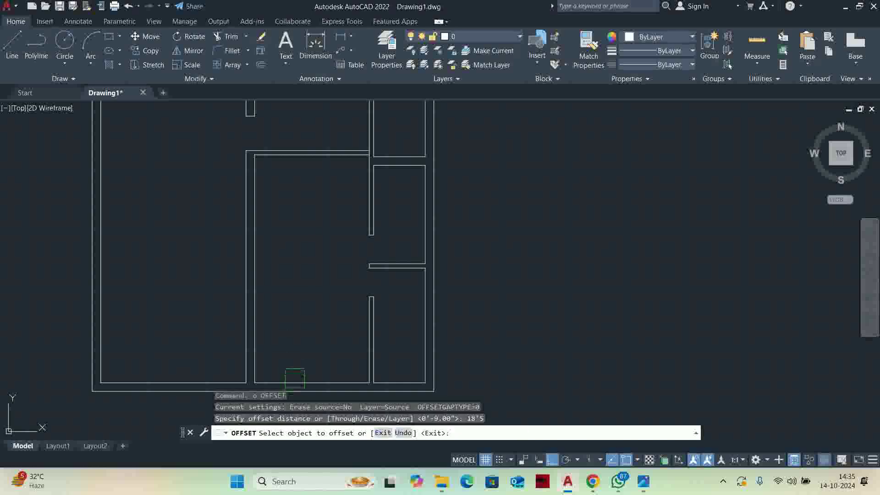
pyautogui.click(293, 382)
pyautogui.click(299, 251)
pyautogui.press('Return')
pyautogui.press('Escape')
pyautogui.moveTo(300, 209); pyautogui.dragTo(290, 246, button='middle')
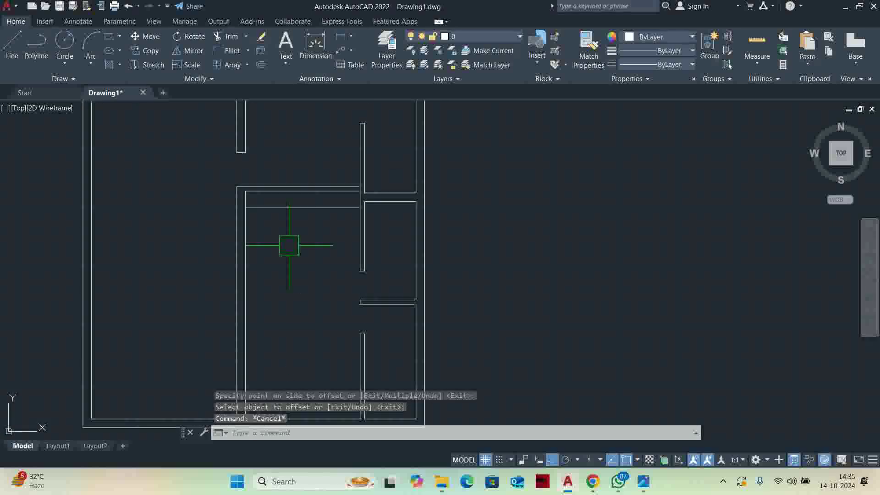
# Offset the lower bedroom's new upper boundary line 4.5" upward to form its wall.
pyautogui.write('4.5')
pyautogui.press('Return')
pyautogui.write('o')
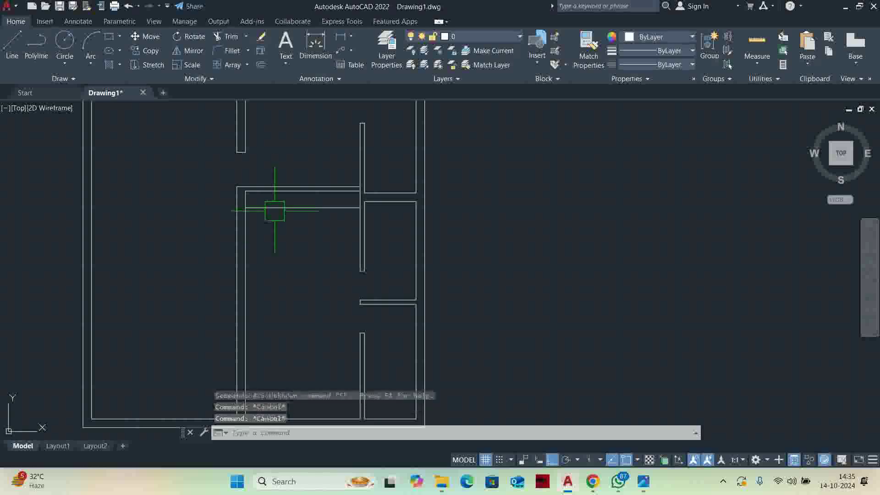
pyautogui.press('Return')
pyautogui.press('Return')
pyautogui.click(273, 208)
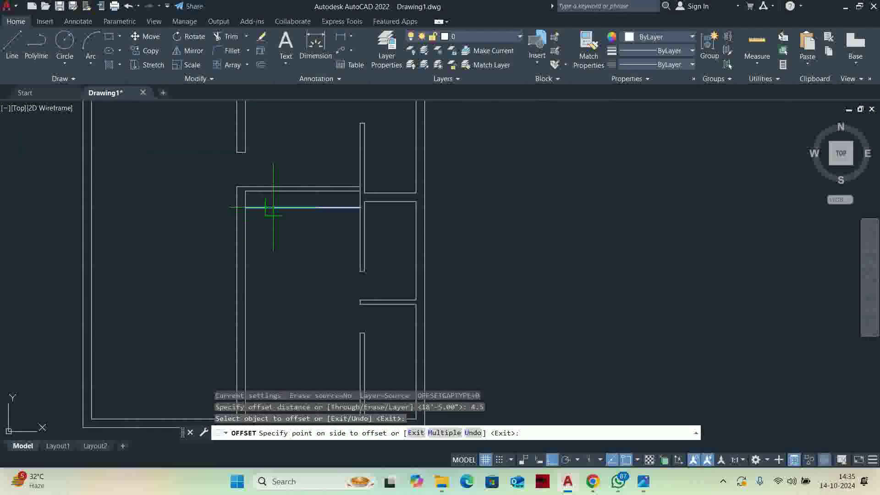
pyautogui.click(288, 141)
pyautogui.press('Return')
pyautogui.press('Escape')
pyautogui.press('Escape')
pyautogui.scroll(4, 257, 199)
pyautogui.moveTo(257, 230); pyautogui.dragTo(380, 227, button='middle')
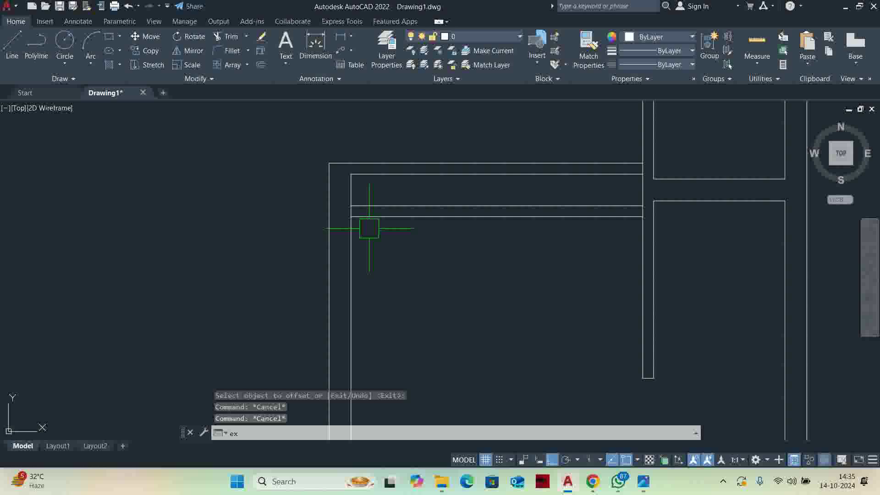
# Extend the new wall's lower line to the outer line of the middle vertical wall.
pyautogui.press('Return')
pyautogui.scroll(2, 370, 229)
pyautogui.click(374, 210)
pyautogui.scroll(2, 333, 202)
pyautogui.scroll(-2, 415, 222)
pyautogui.click(403, 205)
pyautogui.press('Return')
pyautogui.press('Escape')
pyautogui.press('Escape')
# Offset the new wall's lower line 36" downward to mark the lower bedroom's door opening.
pyautogui.scroll(-2, 416, 250)
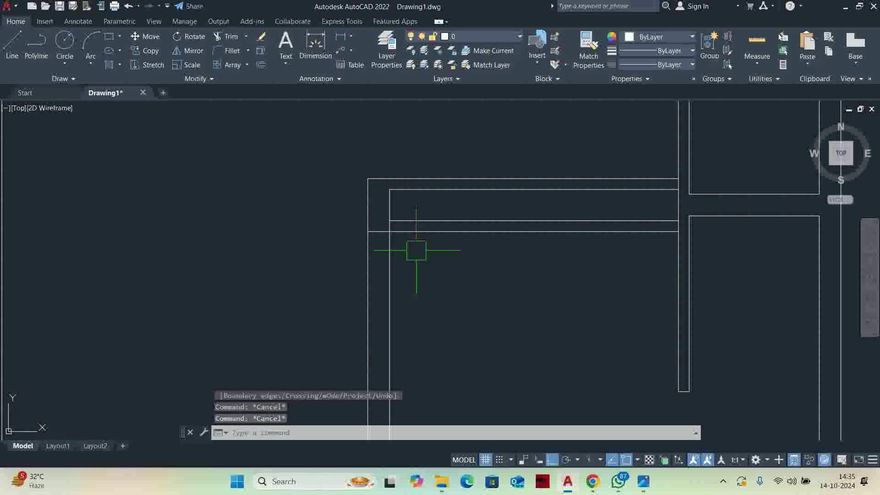
pyautogui.write('o')
pyautogui.press('Return')
pyautogui.press('Return')
pyautogui.scroll(2, 414, 243)
pyautogui.click(408, 234)
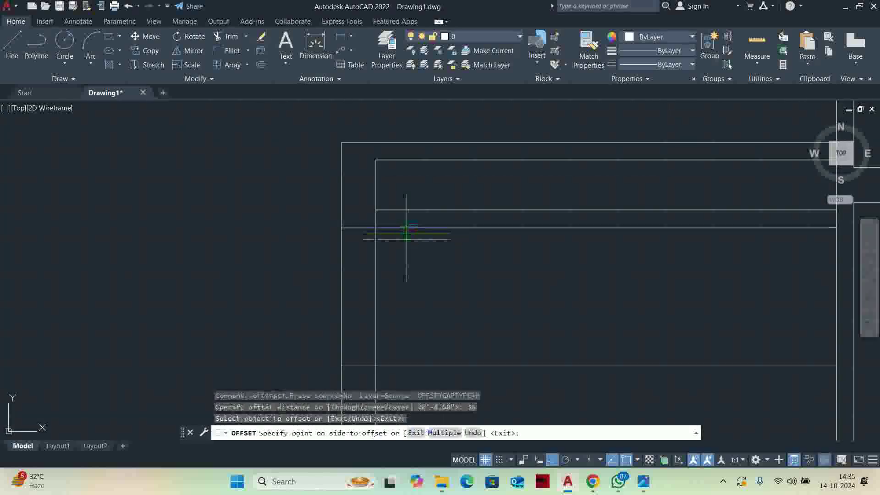
pyautogui.click(406, 239)
pyautogui.press('Return')
pyautogui.press('Escape')
# Trim the marker line and middle wall lines to open the bedroom doorway, and clear the wall's junction with the vertical partition.
pyautogui.scroll(-2, 440, 317)
pyautogui.moveTo(510, 369)
pyautogui.mouseDown()
pyautogui.moveTo(373, 305)
pyautogui.moveTo(373, 283)
pyautogui.mouseUp()
pyautogui.scroll(3, 409, 236)
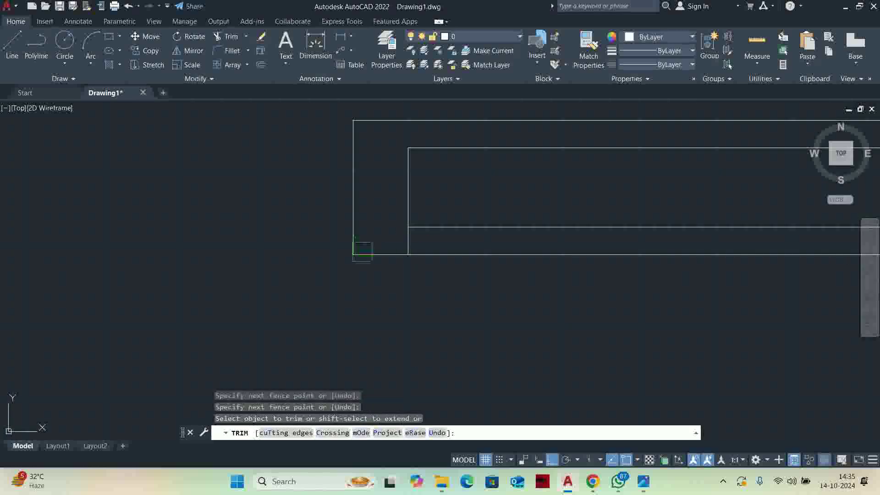
pyautogui.scroll(-5, 388, 264)
pyautogui.scroll(5, 548, 270)
pyautogui.click(655, 225)
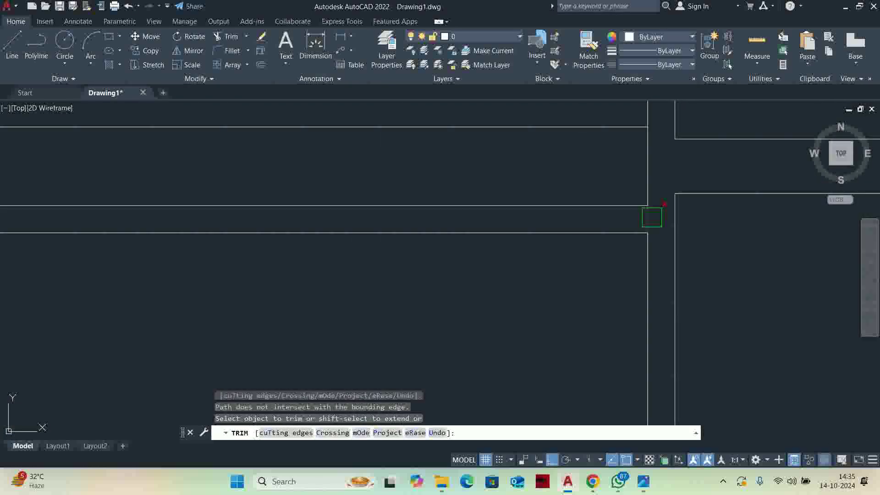
pyautogui.press('Escape')
# Draw a vertical line across the narrow recess between the bedrooms, from its lower inner line's midpoint to the upper inner line.
pyautogui.scroll(-5, 491, 252)
pyautogui.write('l')
pyautogui.press('Return')
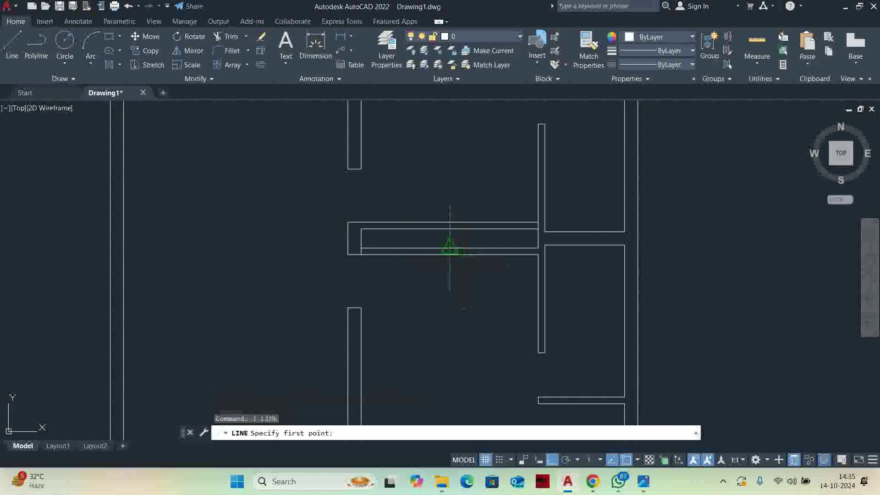
pyautogui.scroll(3, 450, 248)
pyautogui.click(454, 246)
pyautogui.click(454, 198)
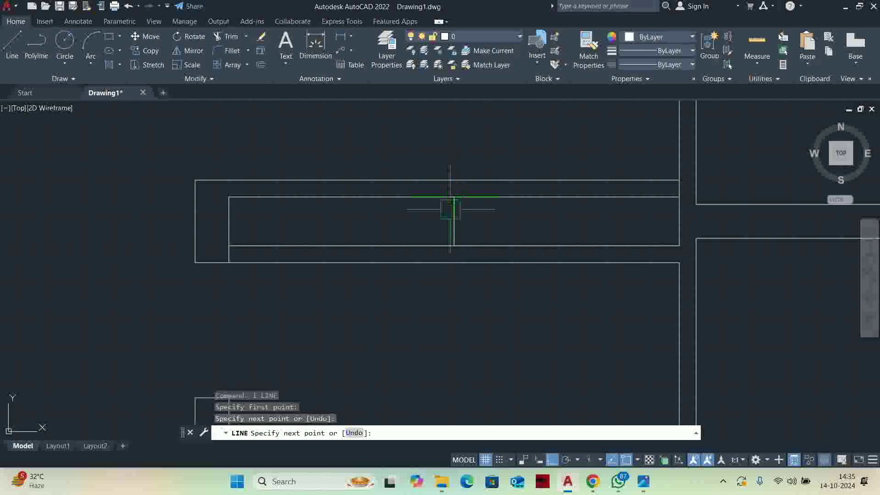
pyautogui.press('Escape')
pyautogui.write('o')
pyautogui.press('Return')
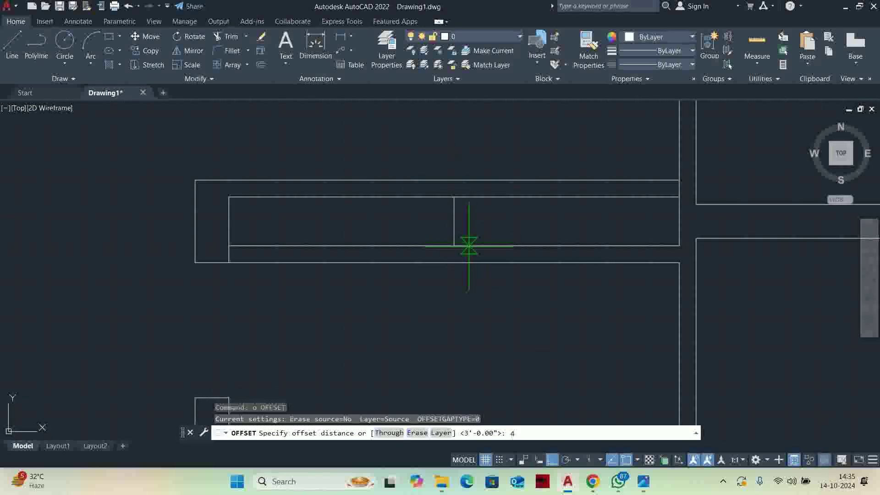
pyautogui.write('4.5')
pyautogui.press('Return')
pyautogui.scroll(2, 466, 244)
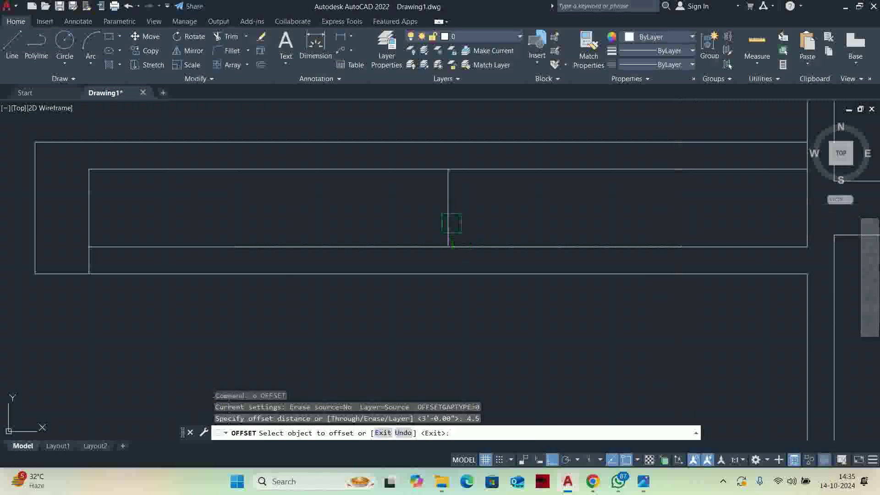
pyautogui.press('Return')
# Offset the recess's vertical centre line 2.25" to each side and delete the centre line.
pyautogui.press('Return')
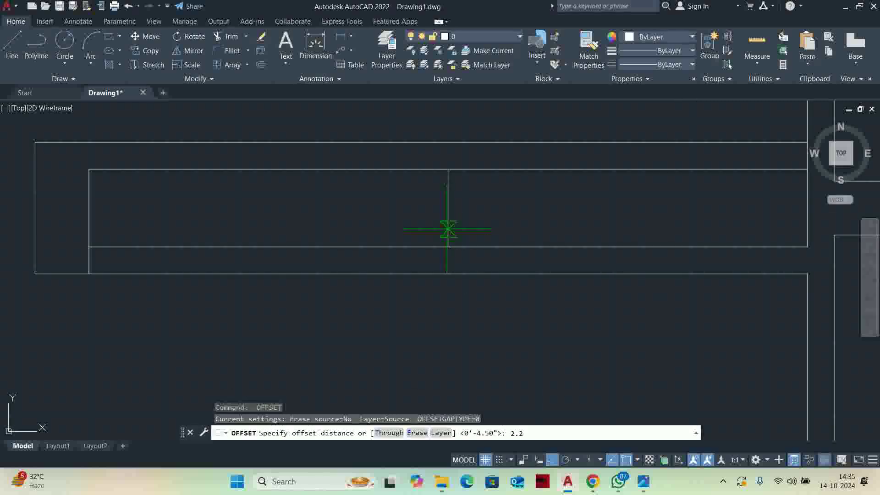
pyautogui.write('2.25')
pyautogui.press('Return')
pyautogui.click(448, 210)
pyautogui.click(426, 211)
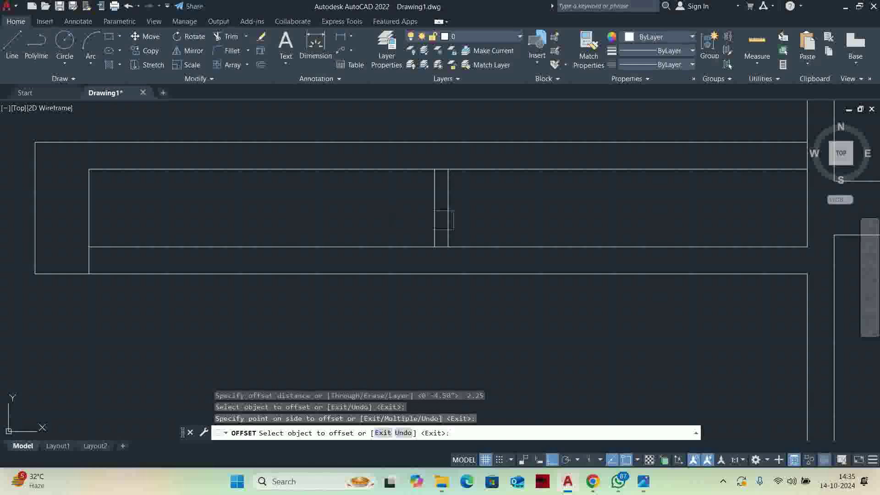
pyautogui.click(448, 211)
pyautogui.click(507, 213)
pyautogui.press('Escape')
pyautogui.click(447, 197)
pyautogui.press('Delete')
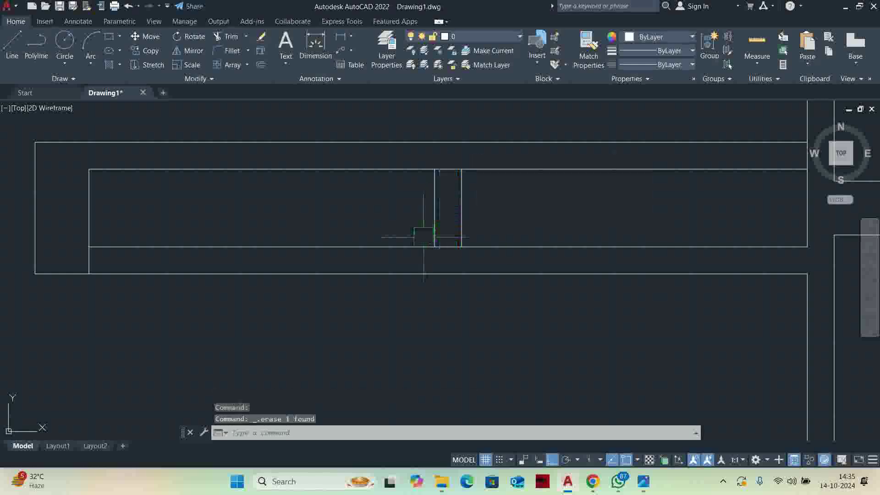
# Extend the divider's lines to the outer wall lines and trim the wall lines between them to form the two offset niches.
pyautogui.press('Return')
pyautogui.click(464, 196)
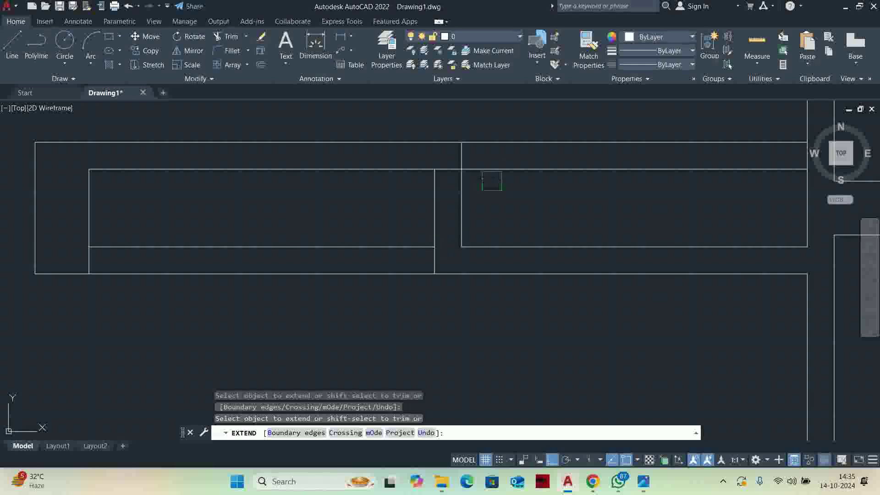
pyautogui.scroll(-6, 492, 181)
pyautogui.press('Escape')
pyautogui.press('Escape')
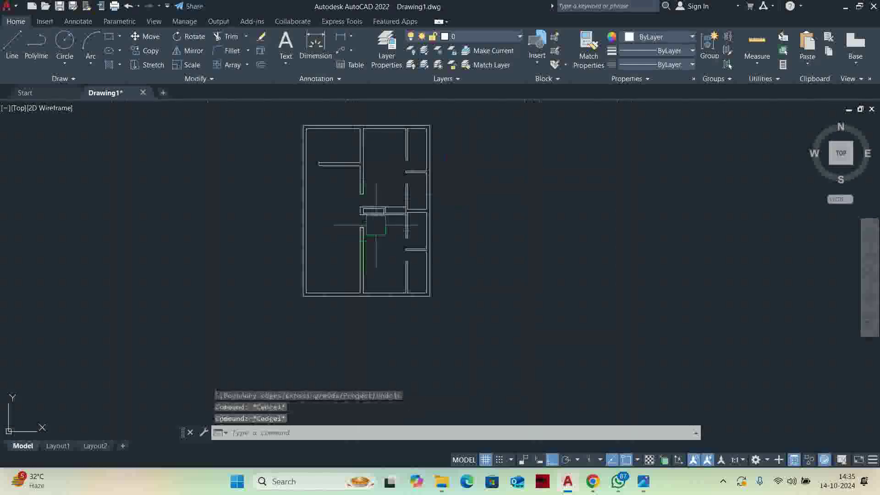
# Check the hall's length in the reference plan and offset the lower line of its 9" stub wall 16' downward.
pyautogui.moveTo(376, 225); pyautogui.dragTo(404, 249, button='middle')
pyautogui.hotkey('alt', 'Tab')
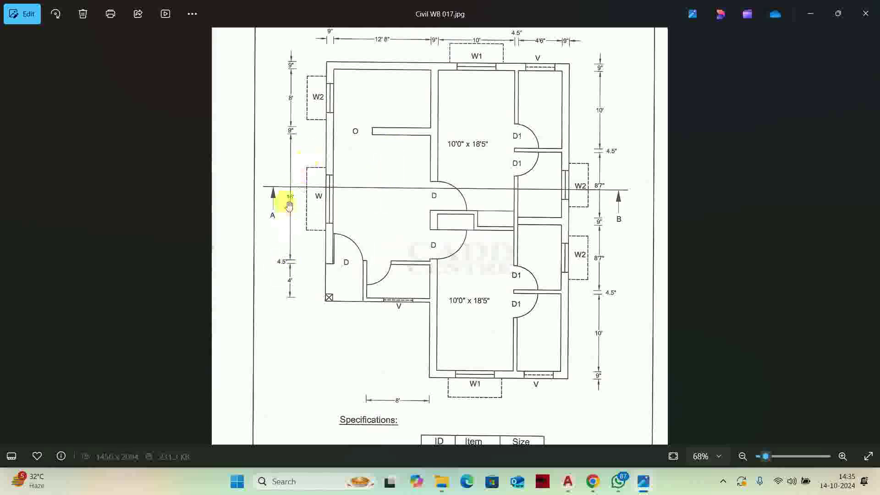
pyautogui.hotkey('alt', 'Tab')
pyautogui.write('o')
pyautogui.press('Return')
pyautogui.write('1')
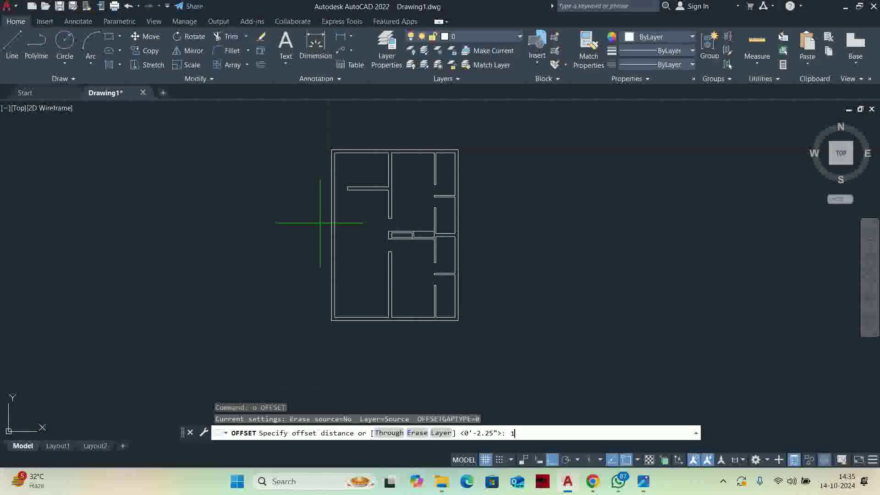
pyautogui.write("6'")
pyautogui.press('Return')
pyautogui.scroll(2, 353, 187)
pyautogui.click(356, 191)
pyautogui.click(345, 279)
pyautogui.press('Return')
# Offset the hall's new lower boundary line 4.5" downward to give the wall its thickness.
pyautogui.press('Return')
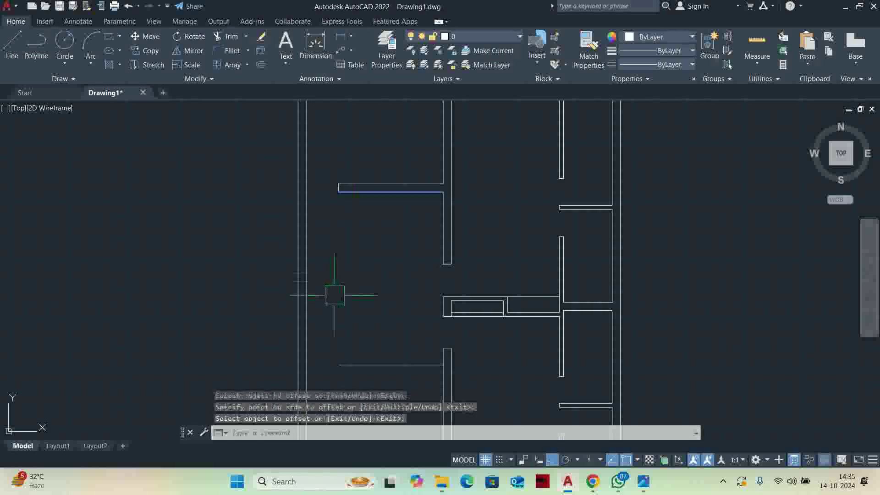
pyautogui.moveTo(334, 295); pyautogui.dragTo(323, 233, button='middle')
pyautogui.write('4.5')
pyautogui.press('Return')
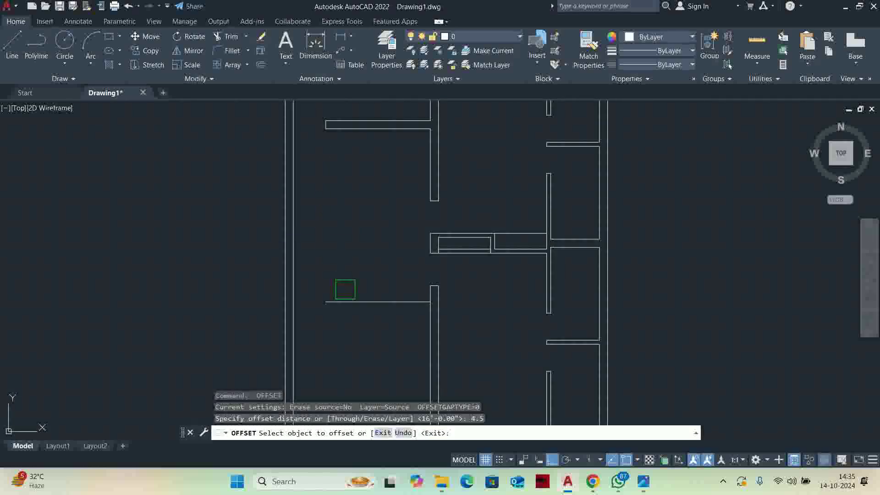
pyautogui.click(344, 302)
pyautogui.click(341, 317)
pyautogui.press('Return')
pyautogui.press('Escape')
# Check the small room's width in the reference plan and offset the left line of the lower 9" dividing wall 8' to the left.
pyautogui.scroll(-2, 342, 343)
pyautogui.moveTo(342, 342); pyautogui.dragTo(354, 311, button='middle')
pyautogui.hotkey('alt', 'Tab')
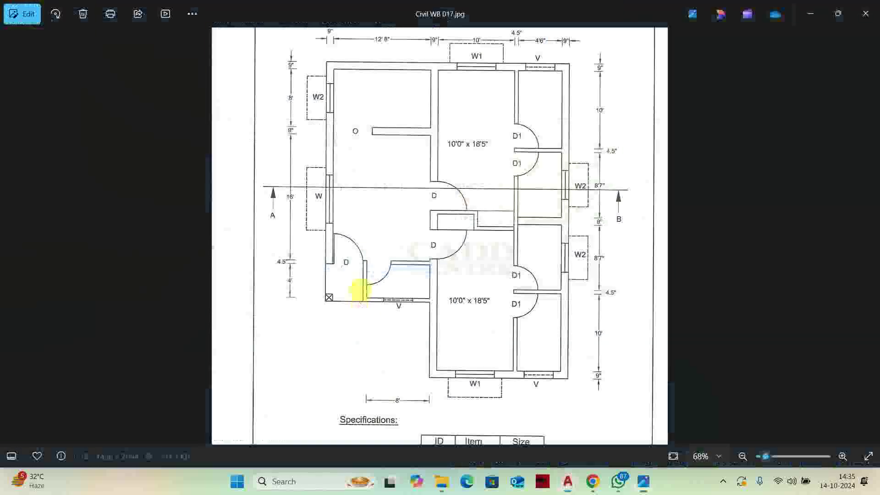
pyautogui.hotkey('alt', 'Tab')
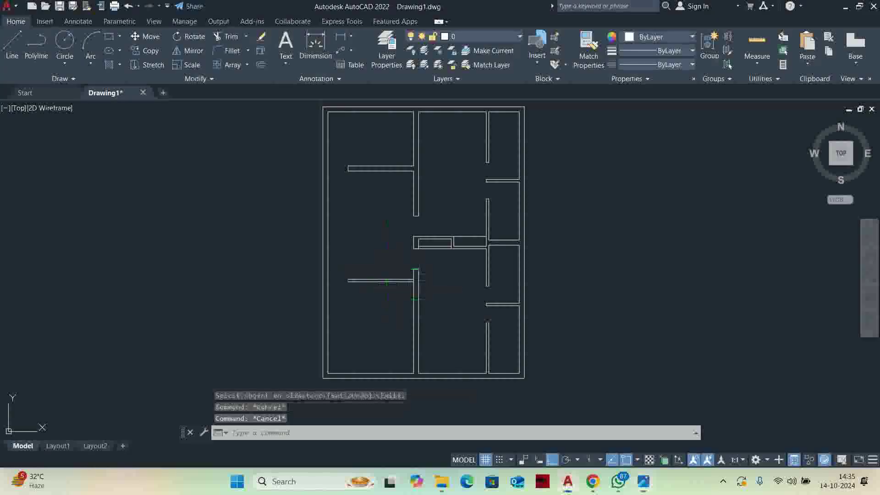
pyautogui.write('o')
pyautogui.press('Return')
pyautogui.write('8')
pyautogui.press('Return')
pyautogui.scroll(4, 419, 294)
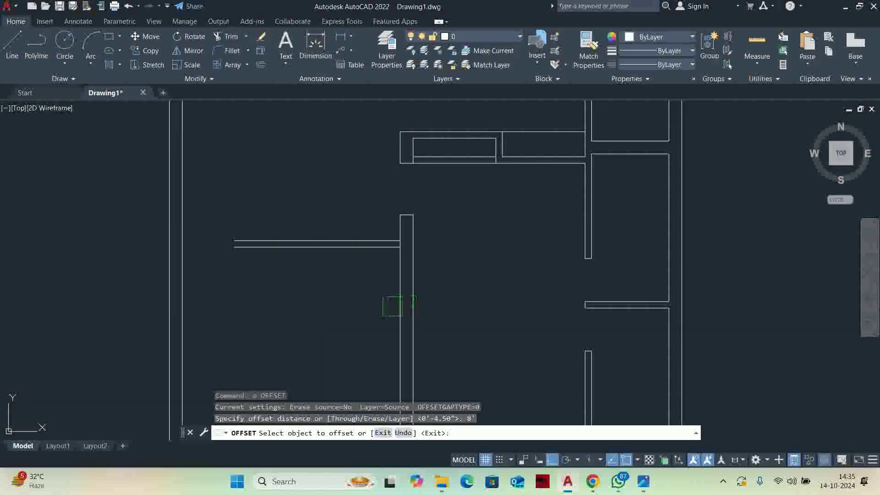
pyautogui.click(401, 304)
pyautogui.click(319, 306)
pyautogui.press('Escape')
# Offset the lower line of the hall's 4.5" boundary wall 4' downward.
pyautogui.moveTo(319, 307); pyautogui.dragTo(336, 271, button='middle')
pyautogui.press('Return')
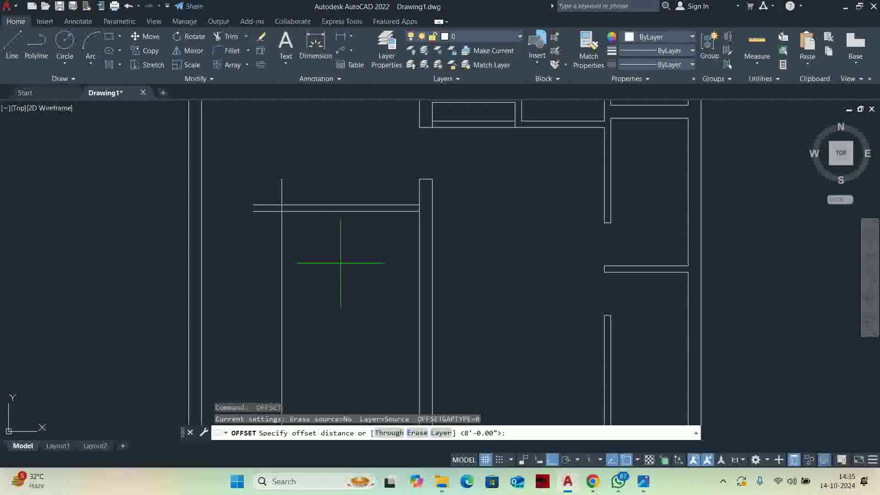
pyautogui.press('Return')
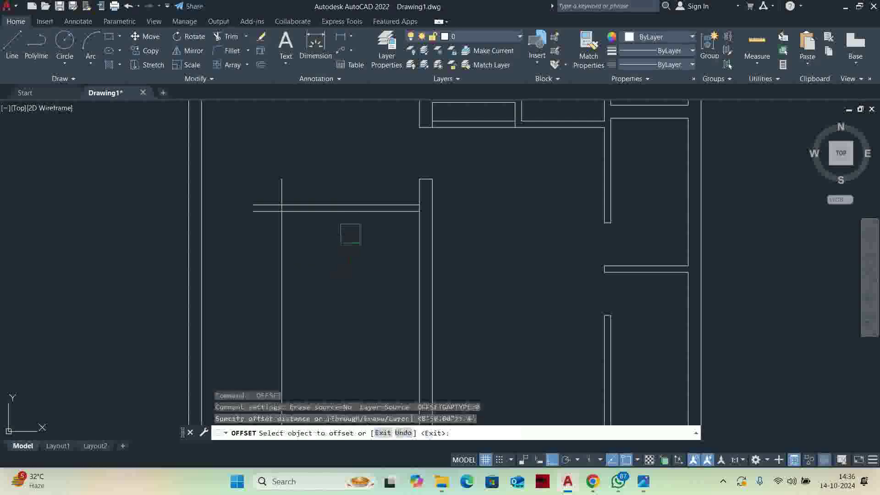
pyautogui.click(346, 211)
pyautogui.click(346, 326)
pyautogui.press('Escape')
# Offset the small room's new lower line 4.5" downward to give that wall its thickness.
pyautogui.press('Return')
pyautogui.write('4.')
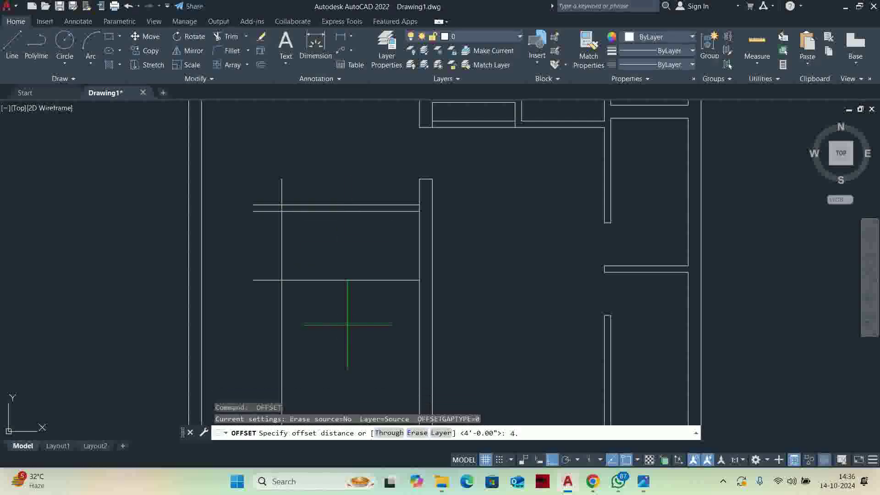
pyautogui.write('5')
pyautogui.press('Return')
pyautogui.click(338, 280)
pyautogui.click(352, 320)
pyautogui.press('Escape')
pyautogui.press('Escape')
pyautogui.press('Escape')
# Extend the small room's lowest wall line to the left outer wall and trim the outer wall lines below it.
pyautogui.moveTo(351, 321)
pyautogui.mouseDown(button='middle')
pyautogui.moveTo(379, 270)
pyautogui.moveTo(371, 288)
pyautogui.moveTo(340, 303)
pyautogui.moveTo(366, 296)
pyautogui.mouseUp(button='middle')
pyautogui.hotkey('alt', 'Tab')
pyautogui.hotkey('alt', 'Tab')
pyautogui.write('ex')
pyautogui.press('Return')
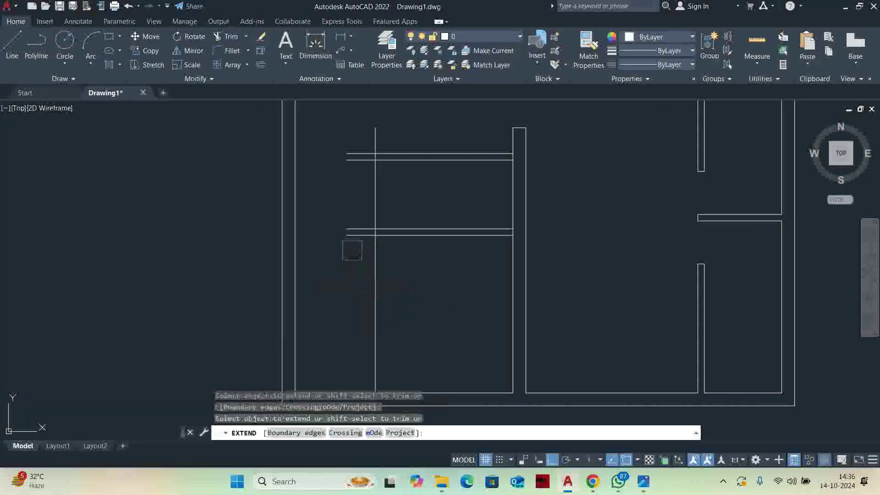
pyautogui.click(332, 240)
pyautogui.scroll(-2, 324, 256)
pyautogui.click(307, 281)
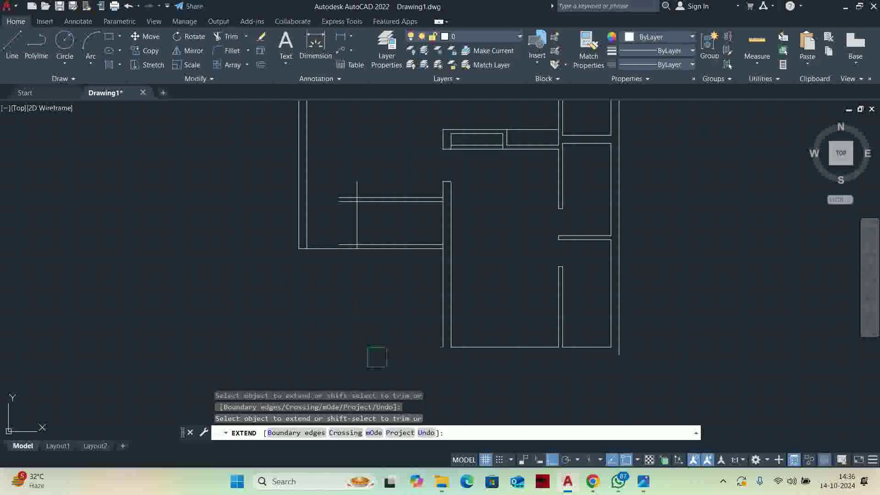
# Trim the 9" dividing wall's left line where the small room's 4.5" walls meet it.
pyautogui.scroll(5, 443, 238)
pyautogui.click(443, 235)
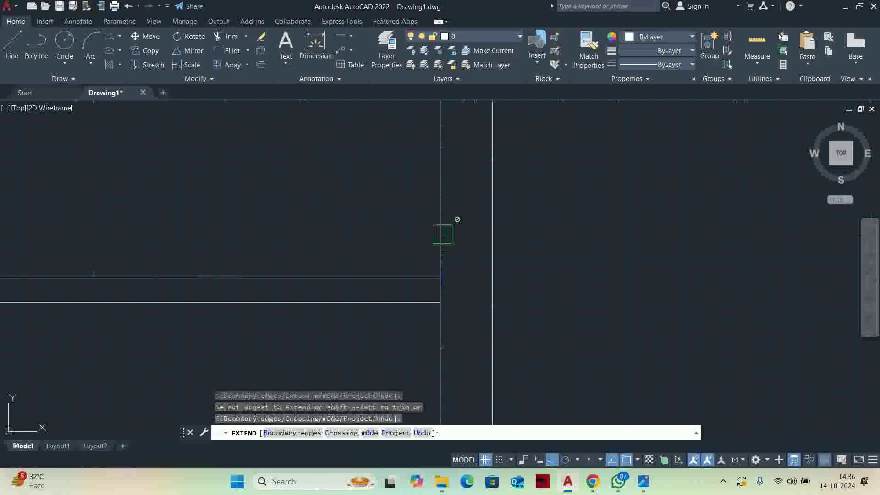
pyautogui.keyDown('shift'); pyautogui.click(441, 283); pyautogui.keyUp('shift')
pyautogui.scroll(-3, 447, 275)
pyautogui.scroll(3, 443, 185)
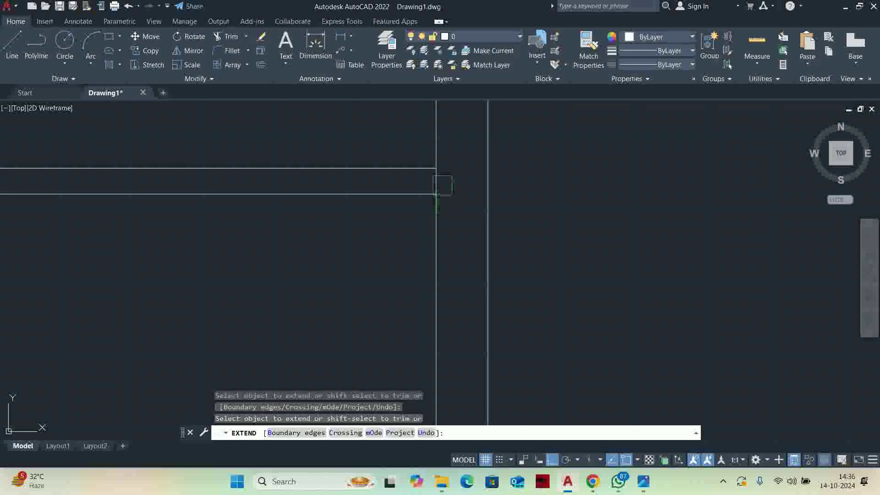
pyautogui.scroll(-3, 399, 259)
pyautogui.press('Escape')
# Offset the small room's left vertical line 4.5" to the left.
pyautogui.write('o')
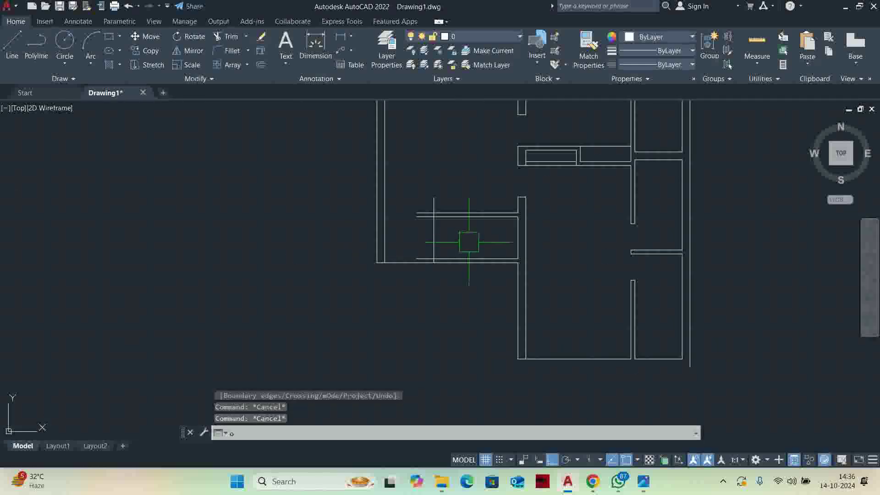
pyautogui.press('Return')
pyautogui.write('4.5')
pyautogui.press('Return')
pyautogui.scroll(4, 433, 194)
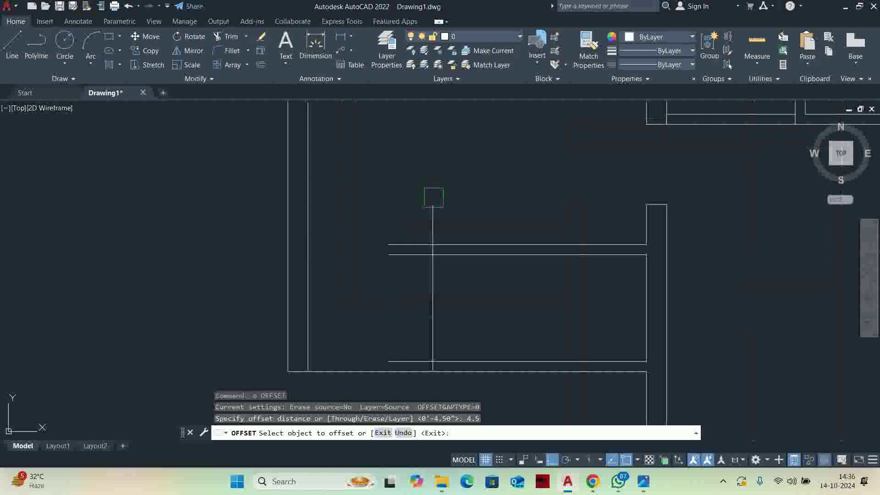
pyautogui.click(432, 198)
pyautogui.click(389, 207)
pyautogui.press('Escape')
pyautogui.press('Escape')
# Cap the left outer wall level with the small room's upper wall and trim the line ends left of the room.
pyautogui.write('tr')
pyautogui.press('Return')
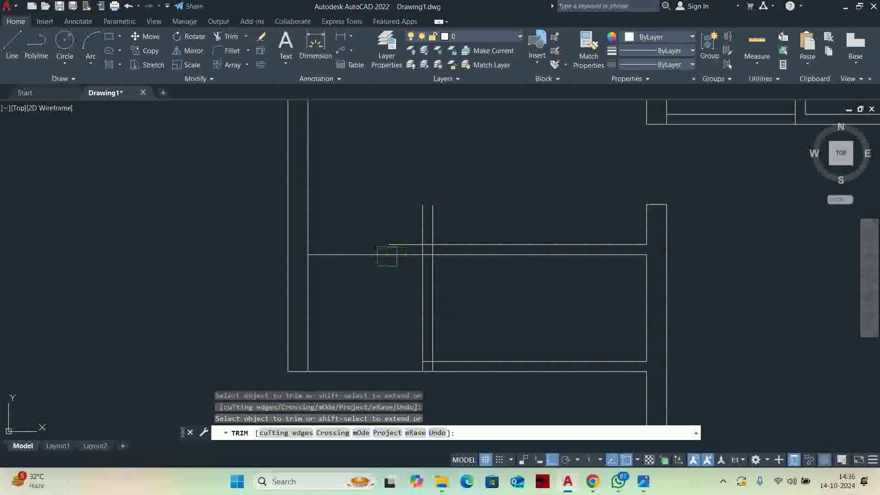
pyautogui.keyDown('shift'); pyautogui.click(393, 255); pyautogui.keyUp('shift')
pyautogui.click(363, 255)
pyautogui.click(384, 248)
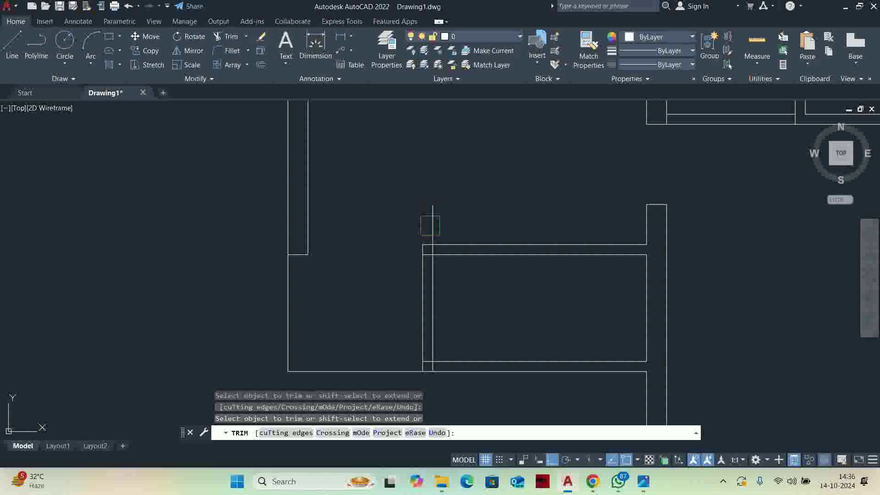
# Trim the overhanging and overlapping lines at the upper and lower left corners of the small room's walls.
pyautogui.scroll(4, 435, 238)
pyautogui.click(401, 340)
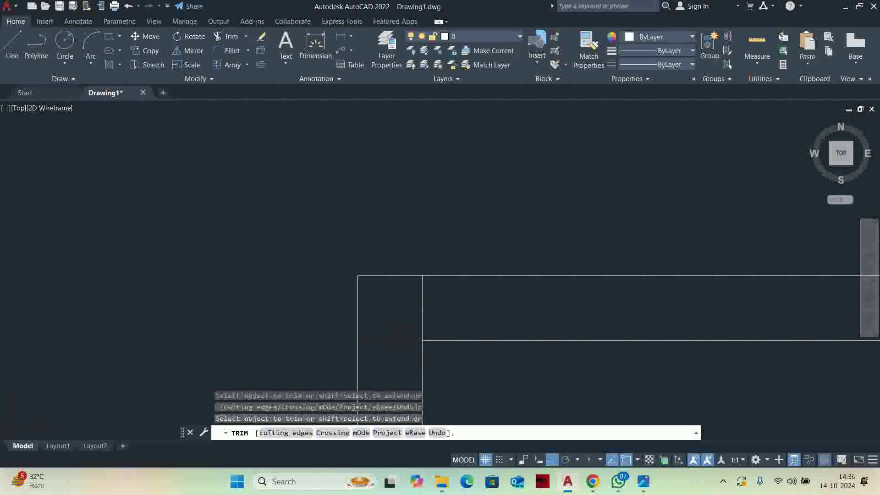
pyautogui.scroll(-4, 395, 336)
pyautogui.scroll(-1, 406, 281)
pyautogui.moveTo(406, 281); pyautogui.dragTo(405, 171, button='middle')
pyautogui.scroll(5, 406, 267)
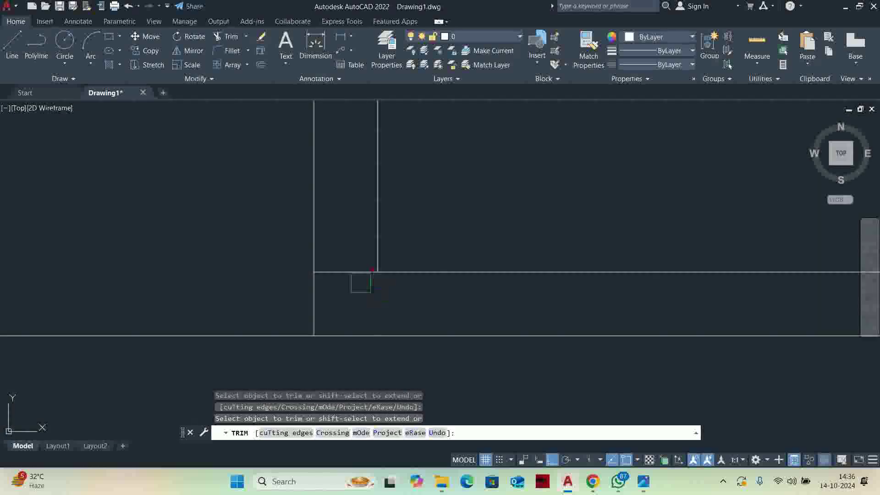
pyautogui.click(360, 284)
pyautogui.click(391, 301)
pyautogui.click(339, 274)
pyautogui.scroll(-3, 353, 247)
pyautogui.scroll(5, 354, 262)
pyautogui.press('Escape')
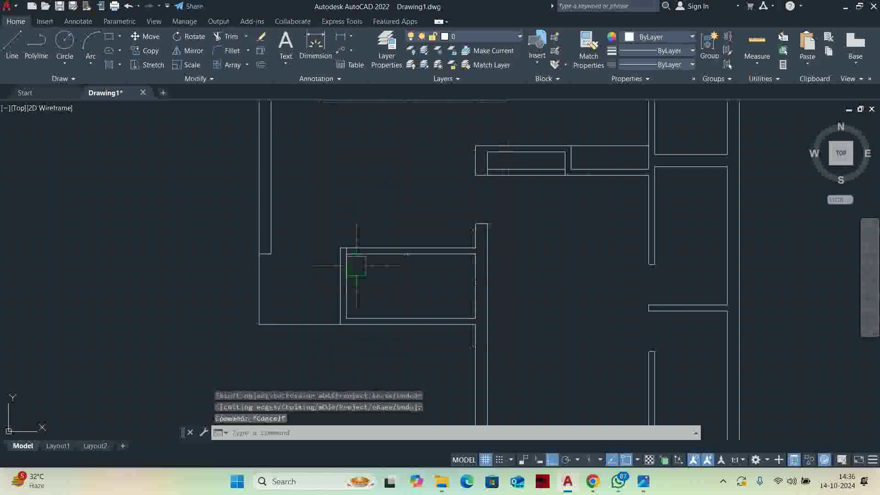
# Offset the inner line of the small room's left wall 30" to the right to mark the door width.
pyautogui.write('o')
pyautogui.press('Return')
pyautogui.write('30')
pyautogui.press('space')
pyautogui.scroll(2, 346, 267)
pyautogui.click(323, 260)
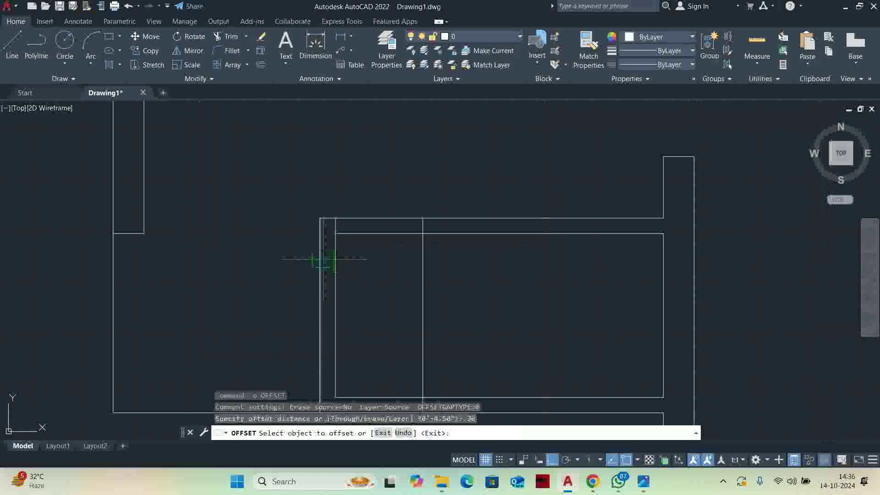
pyautogui.press('Escape')
pyautogui.press('space')
pyautogui.press('space')
pyautogui.click(339, 269)
pyautogui.click(433, 273)
pyautogui.press('Escape')
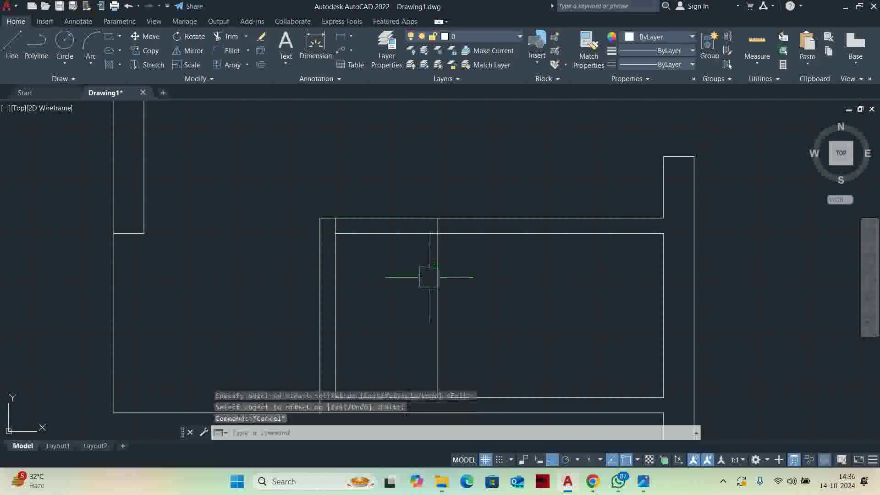
# Trim the offset line and the upper wall lines to form the small room's door opening next to its left wall.
pyautogui.write('tr')
pyautogui.press('space')
pyautogui.click(438, 304)
pyautogui.click(409, 277)
pyautogui.click(389, 228)
pyautogui.click(369, 211)
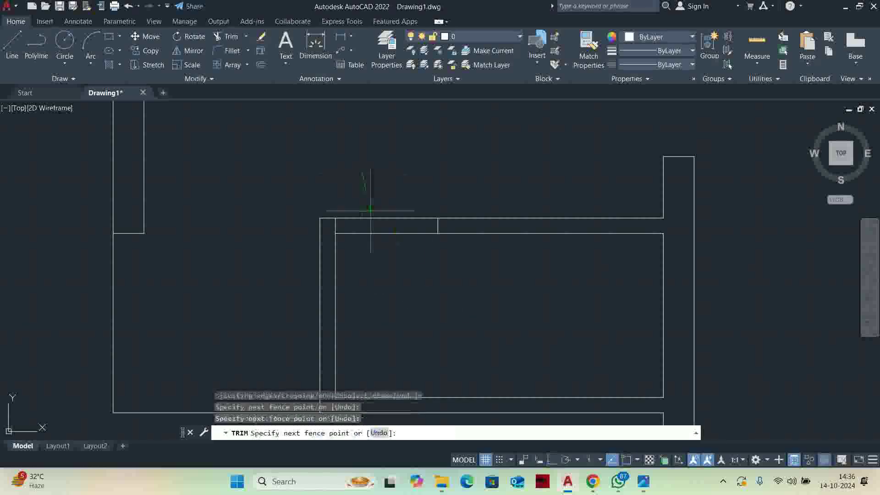
pyautogui.click(418, 282)
pyautogui.press('Escape')
pyautogui.press('Escape')
pyautogui.press('Escape')
# Compare the plan with the reference and draw a horizontal outer line from the right wall's lower end past the lower bedroom's left wall.
pyautogui.scroll(-10, 411, 254)
pyautogui.scroll(-3, 402, 271)
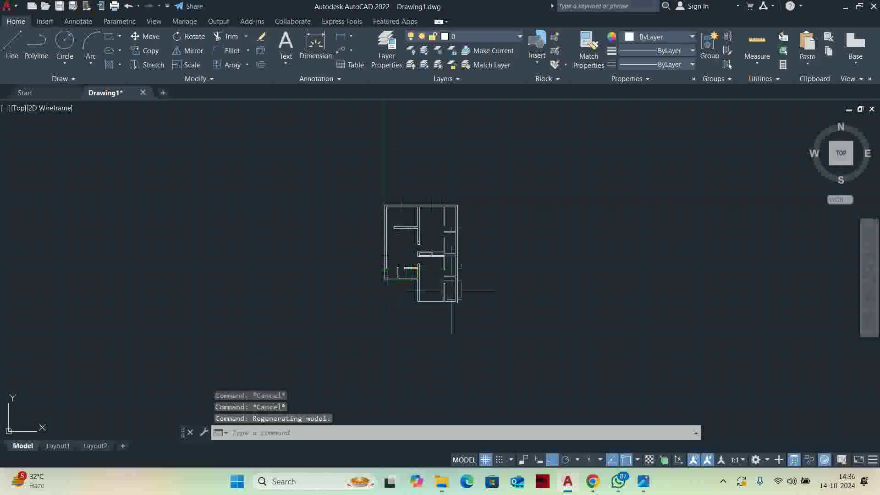
pyautogui.hotkey('alt', 'Tab')
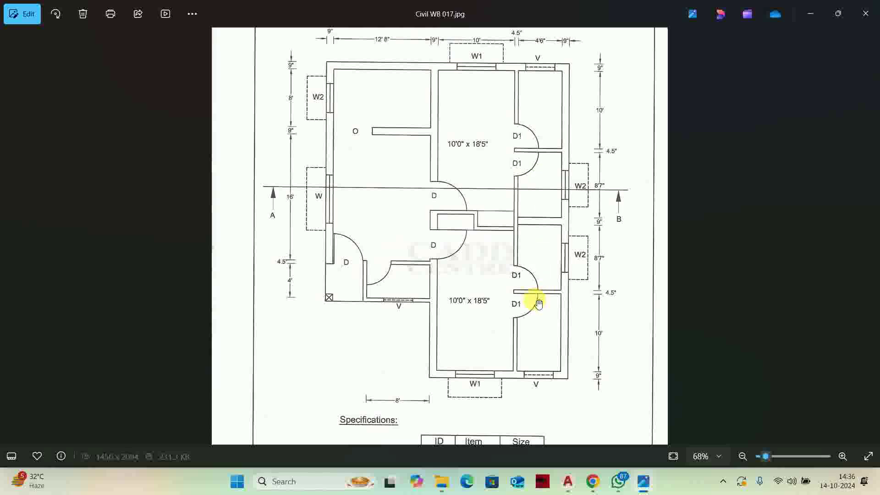
pyautogui.hotkey('alt', 'Tab')
pyautogui.scroll(5, 386, 252)
pyautogui.moveTo(387, 252); pyautogui.dragTo(249, 282, button='middle')
pyautogui.scroll(-2, 273, 278)
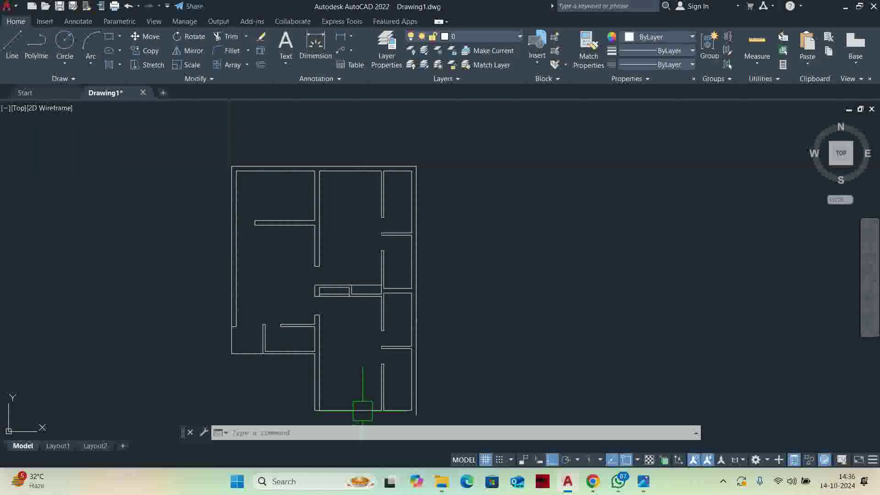
pyautogui.moveTo(362, 411); pyautogui.dragTo(305, 295, button='middle')
pyautogui.press('Return')
pyautogui.scroll(3, 362, 313)
pyautogui.click(370, 282)
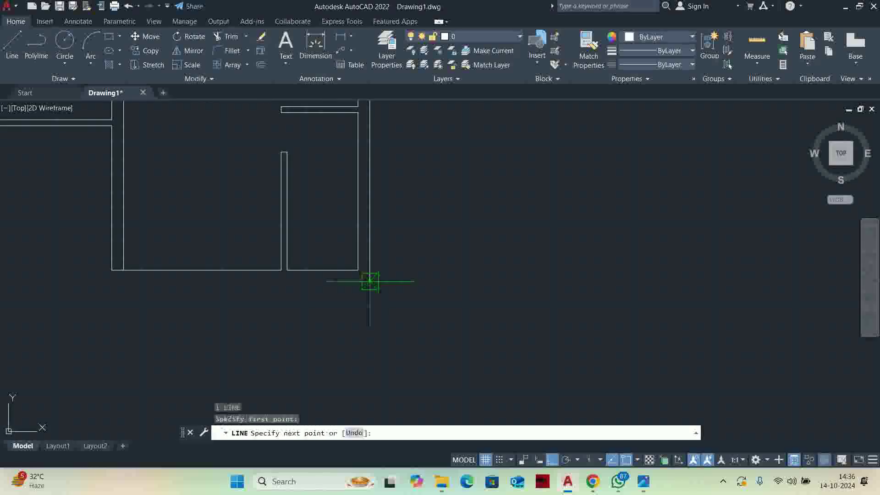
pyautogui.click(63, 289)
pyautogui.press('Return')
pyautogui.press('Escape')
pyautogui.press('Escape')
# Extend the lower bedroom's left outer line to the new bottom line and trim the bottom line's overhang at that corner.
pyautogui.write('esx')
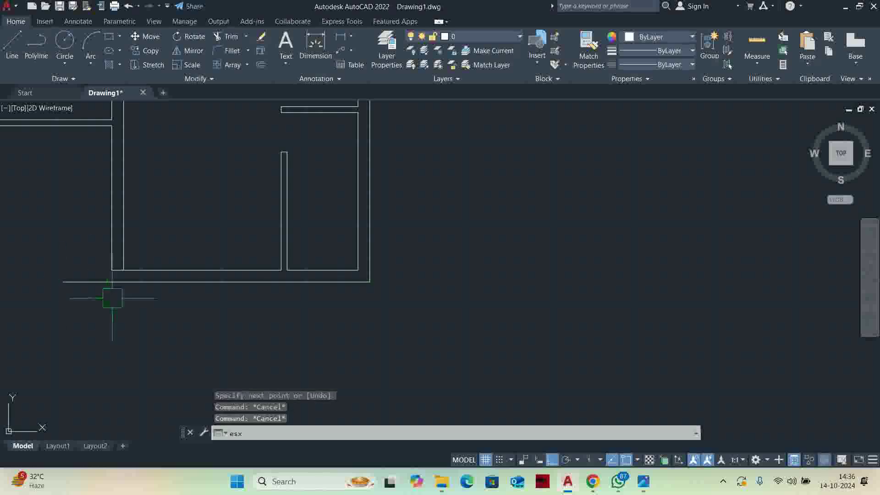
pyautogui.press('Escape')
pyautogui.press('Escape')
pyautogui.press('Return')
pyautogui.click(104, 248)
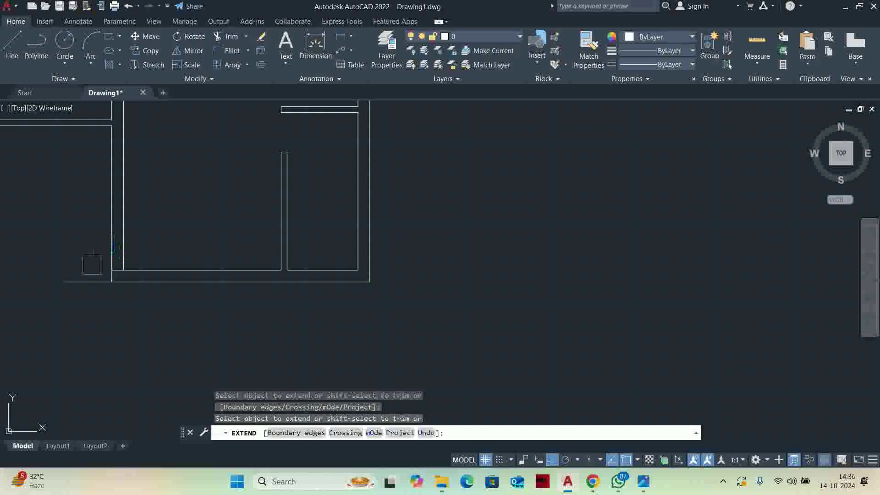
pyautogui.keyDown('shift'); pyautogui.moveTo(91, 264); pyautogui.dragTo(80, 309); pyautogui.keyUp('shift')
pyautogui.scroll(4, 112, 271)
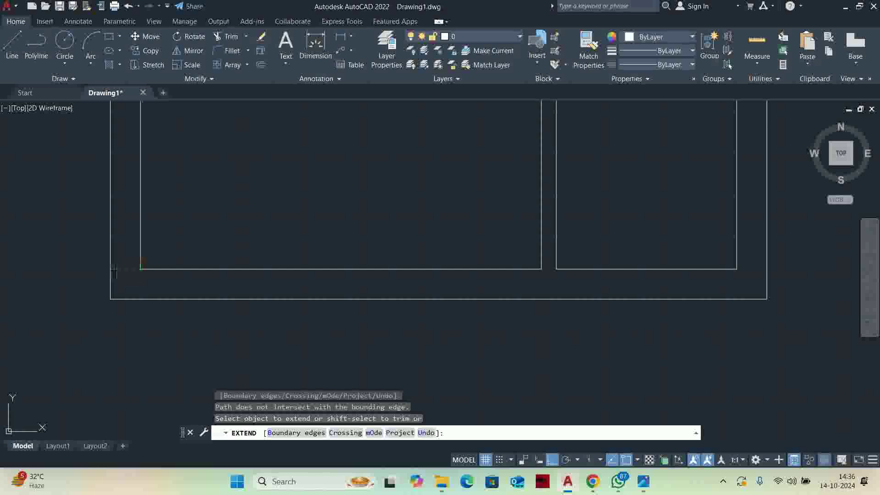
pyautogui.press('Escape')
pyautogui.scroll(-5, 156, 289)
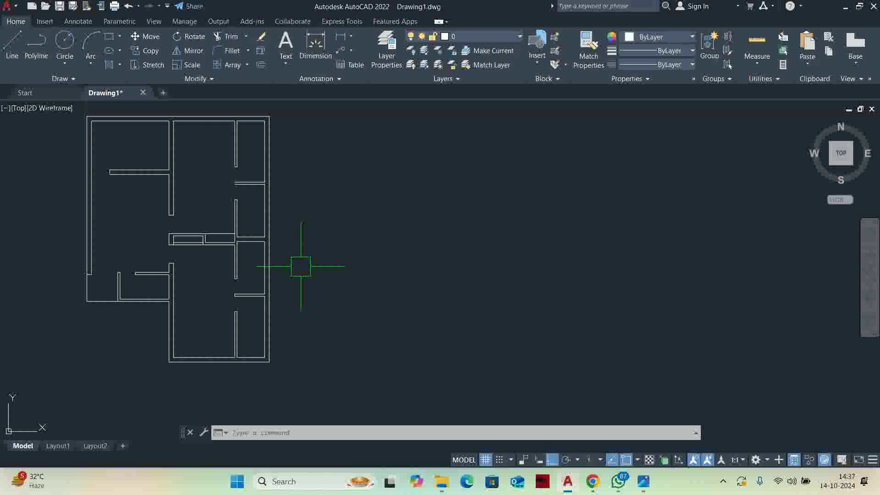
pyautogui.press('F5')
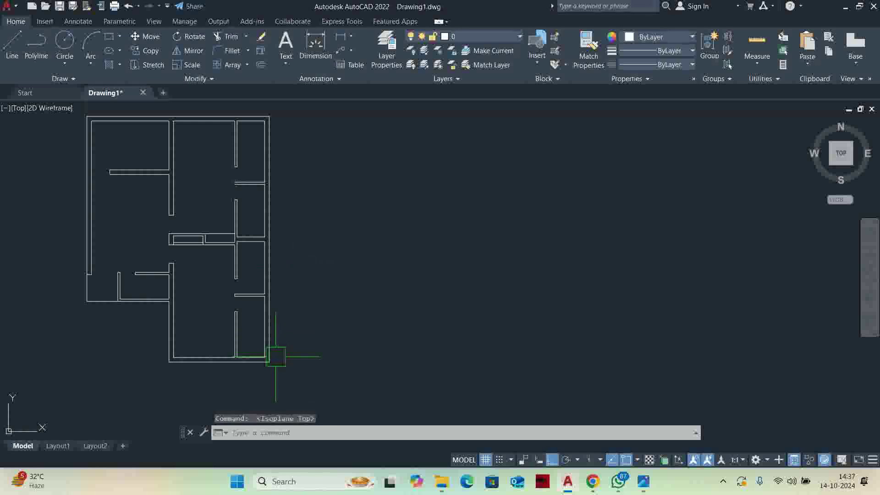